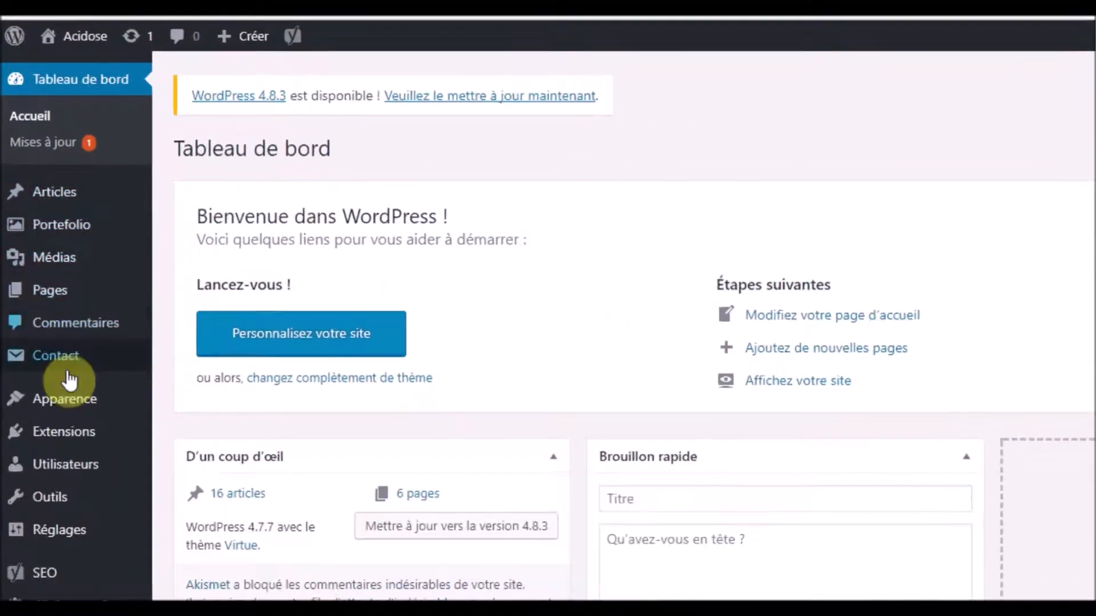
Open the widget management page and add the Nuage d'étiquettes widget to Barre latérale principale, just above the Texte widget.
mouse_move(37, 271)
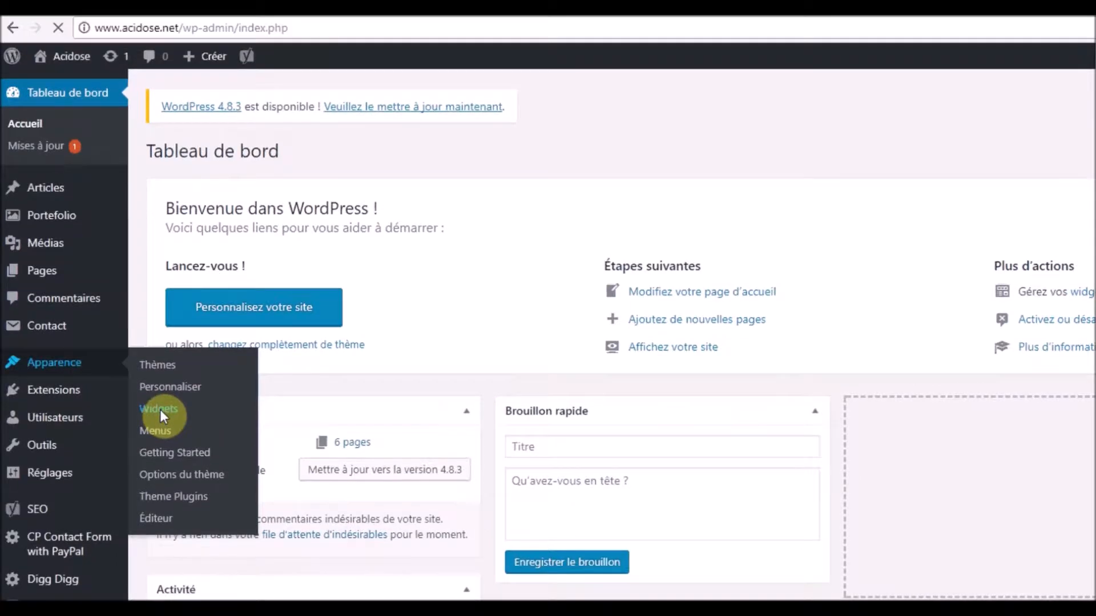
left_click(161, 388)
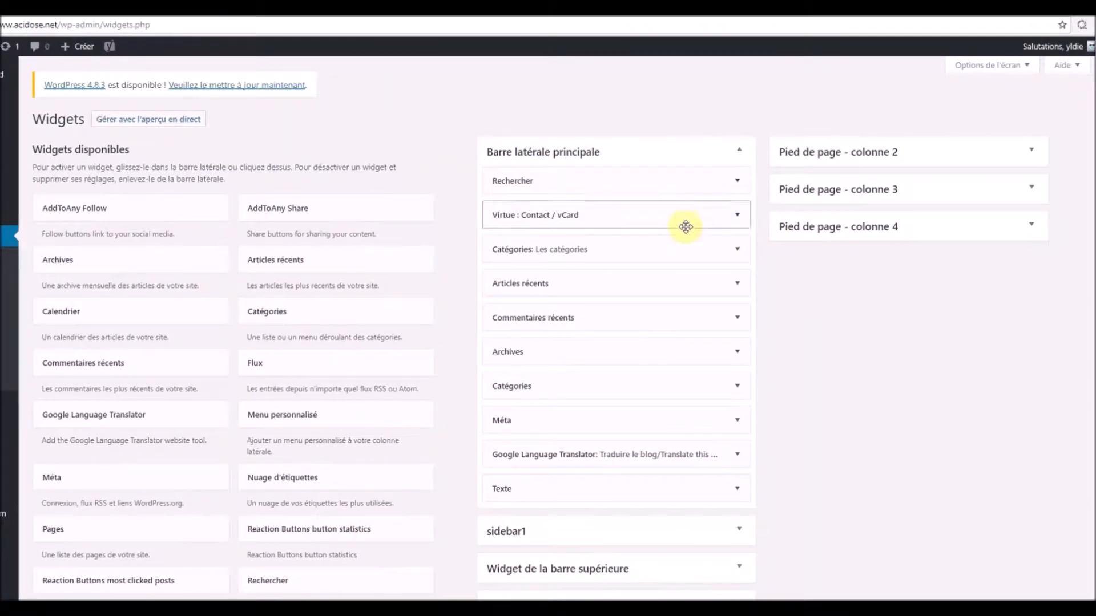
scroll(640, 341, "down", 1)
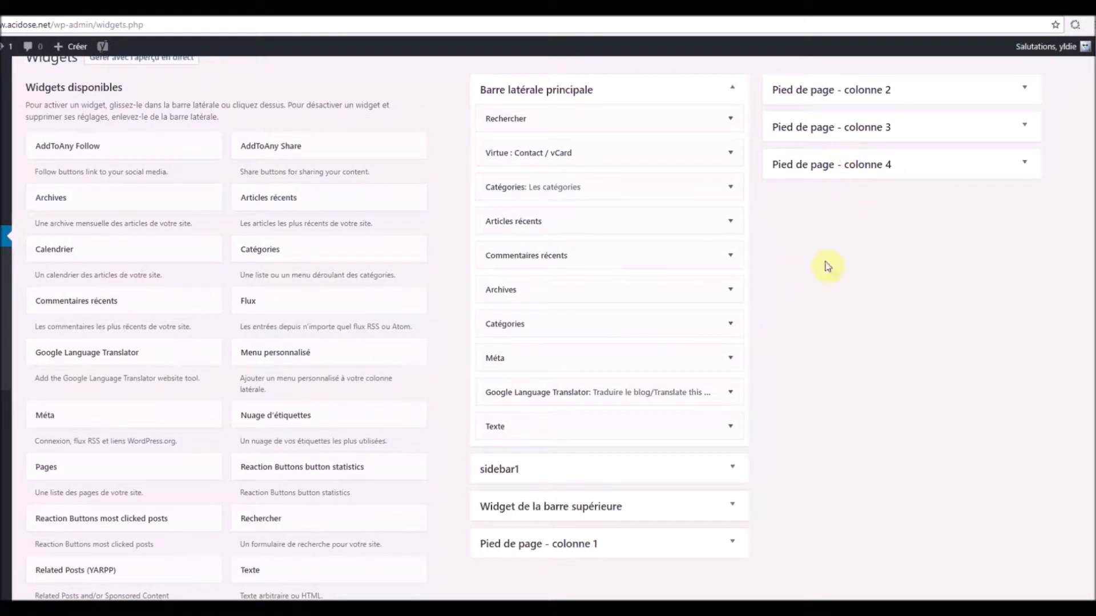
scroll(317, 428, "down", 3)
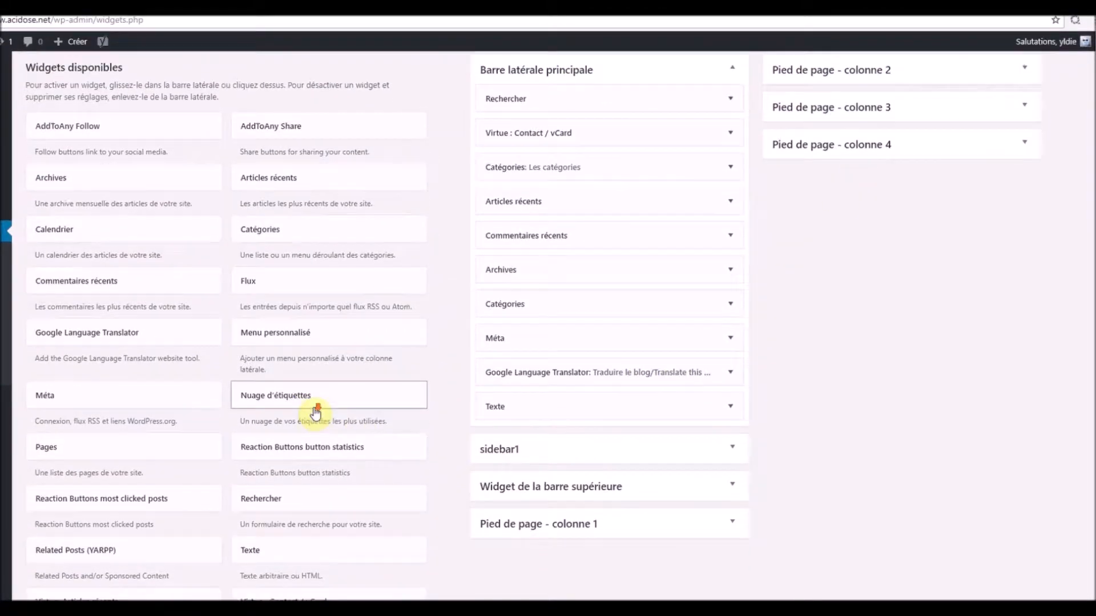
scroll(322, 319, "down", 5)
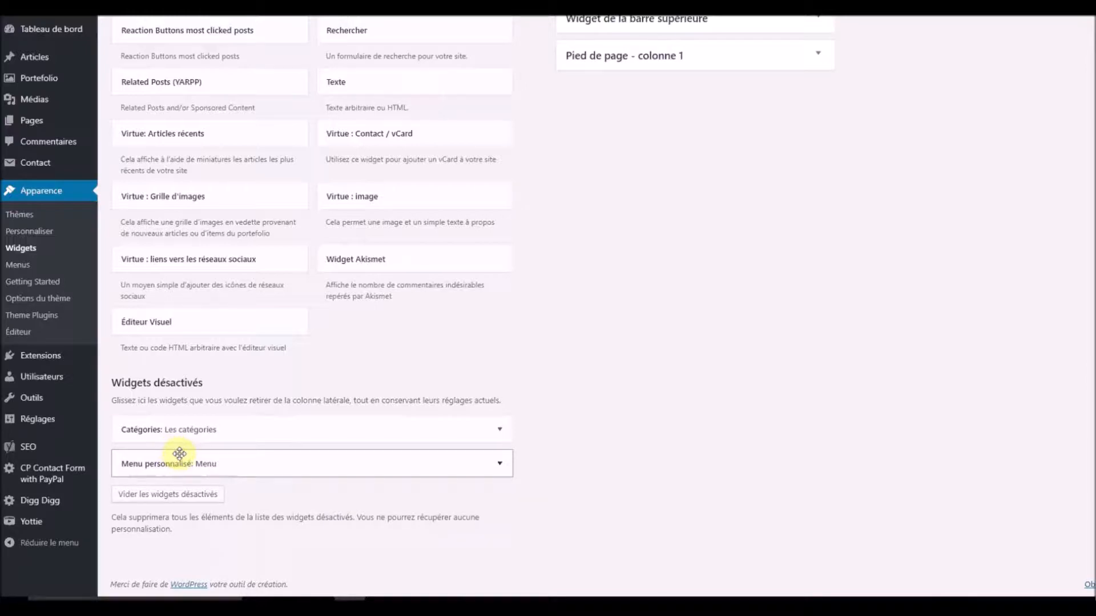
scroll(180, 454, "up", 6)
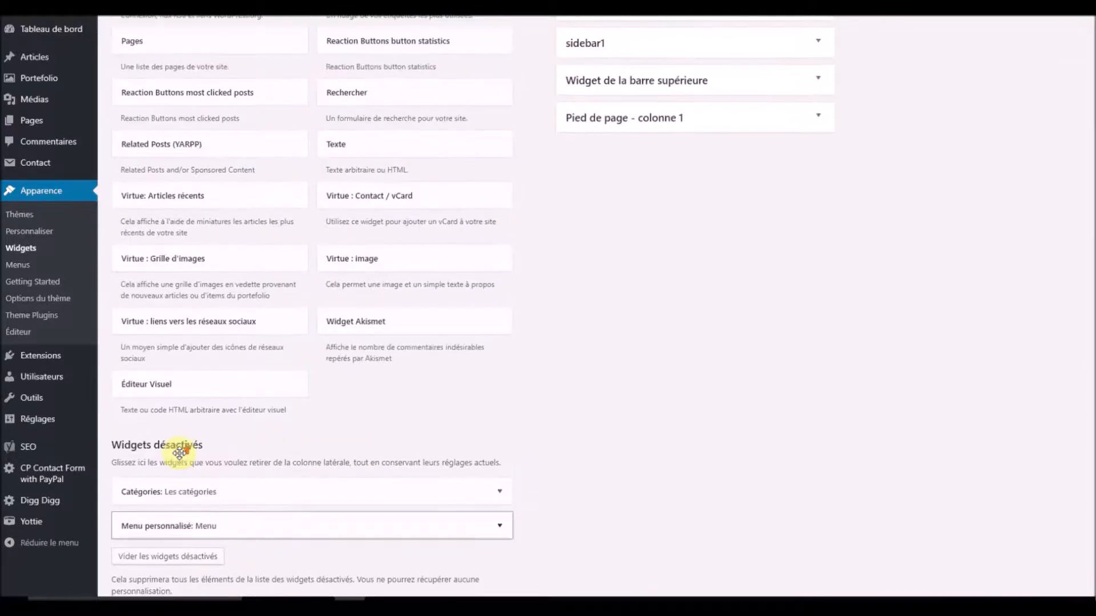
scroll(240, 410, "up", 3)
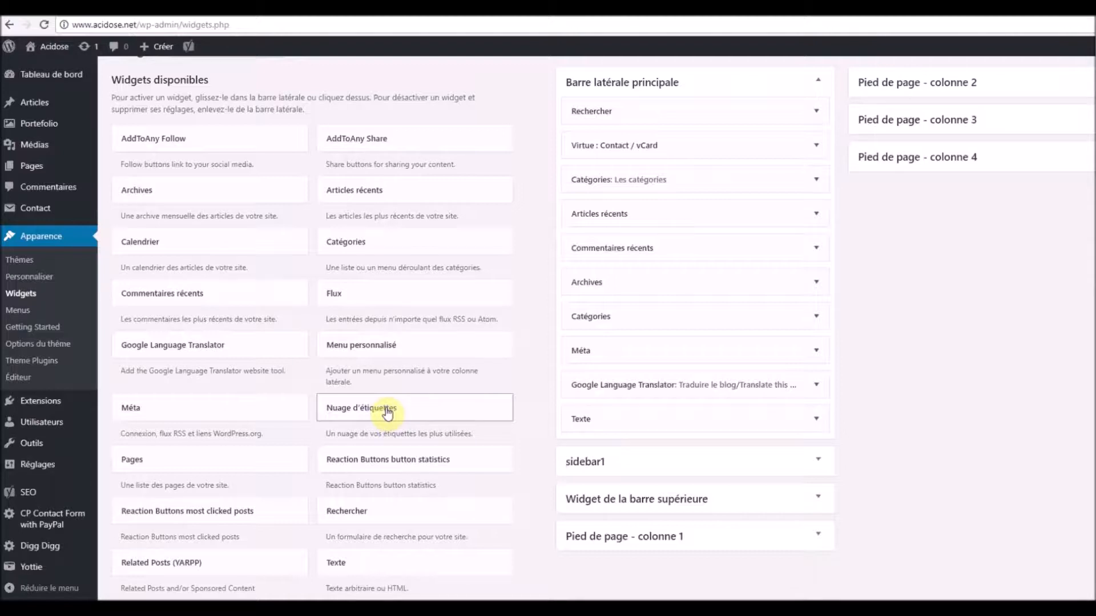
left_click_drag(387, 413, 635, 373)
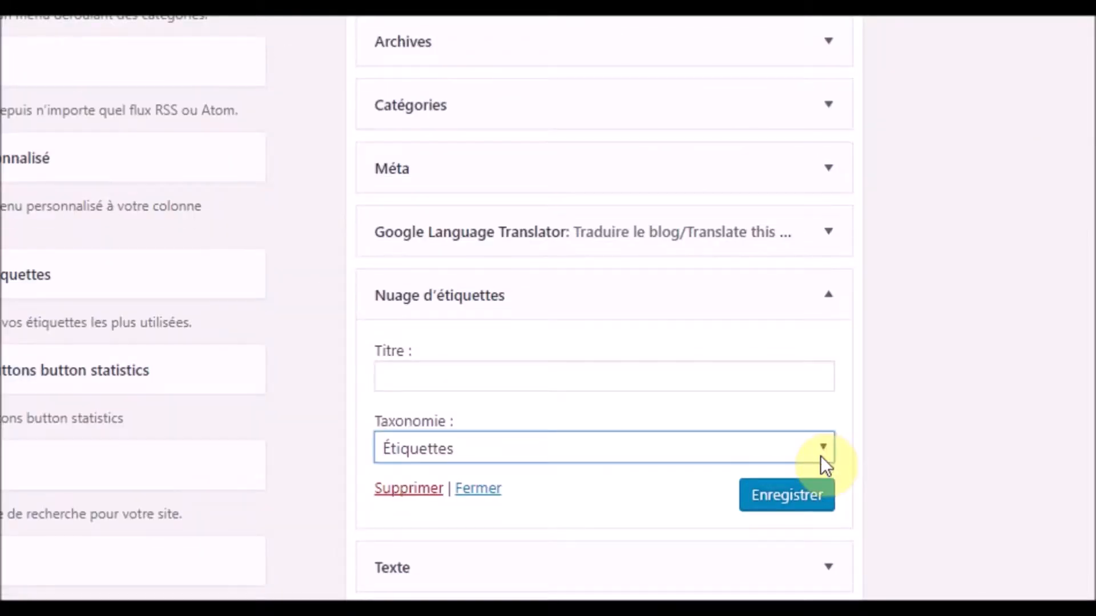
Save the Nuage d'étiquettes widget with Étiquettes as its taxonomy and an empty title.
left_click(820, 457)
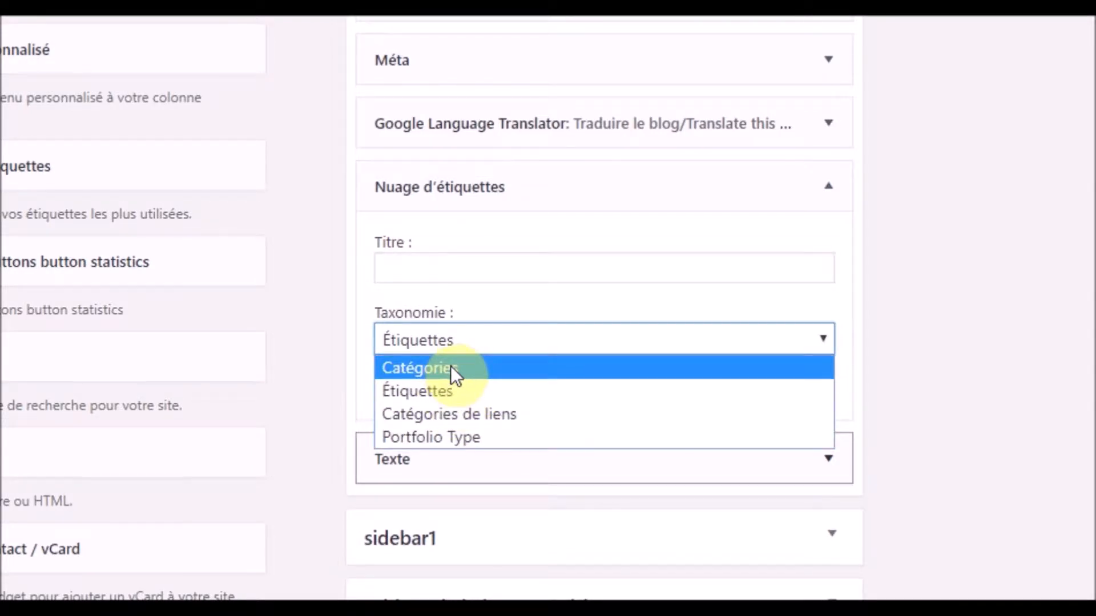
left_click(472, 340)
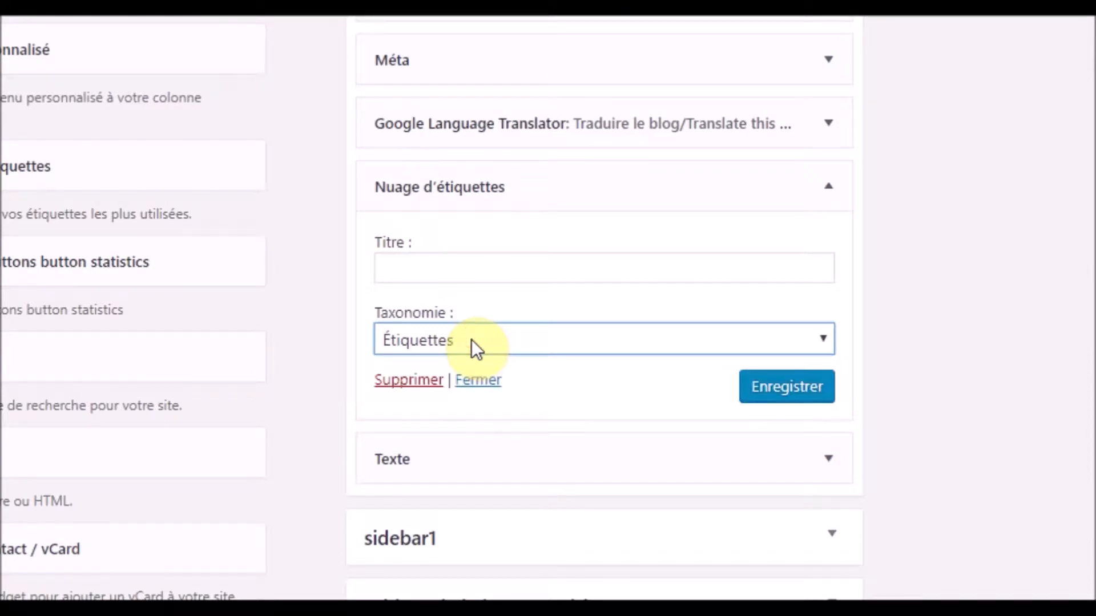
left_click(411, 261)
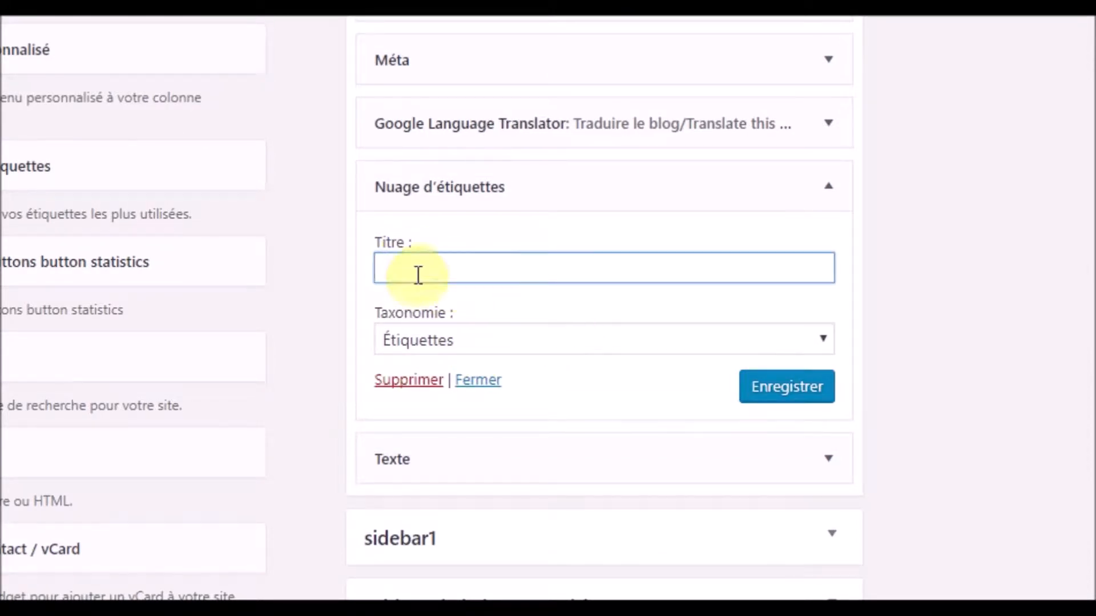
left_click(460, 228)
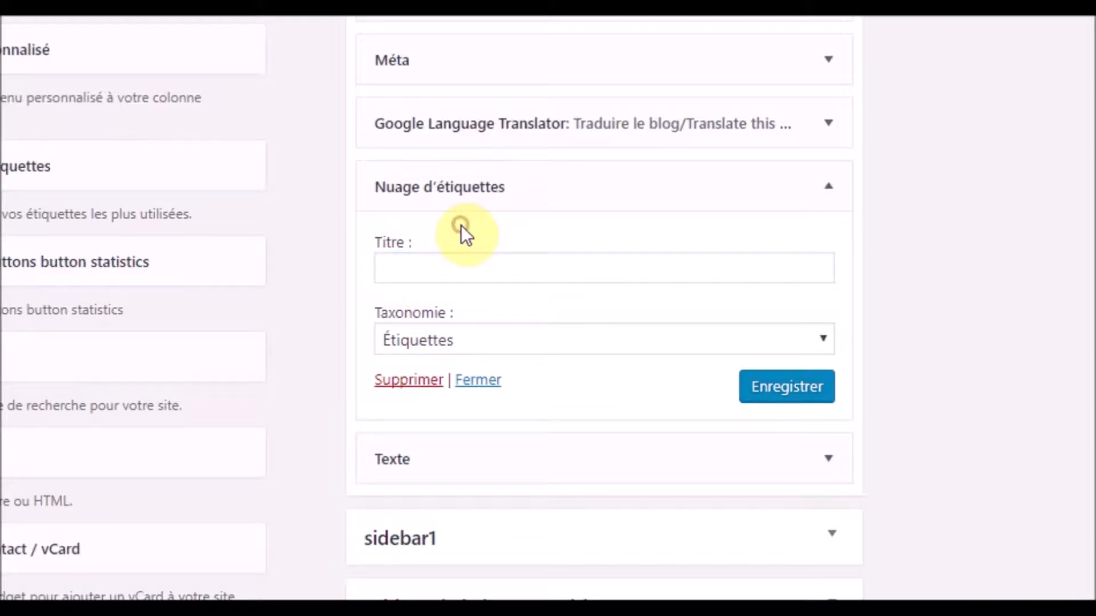
left_click(748, 394)
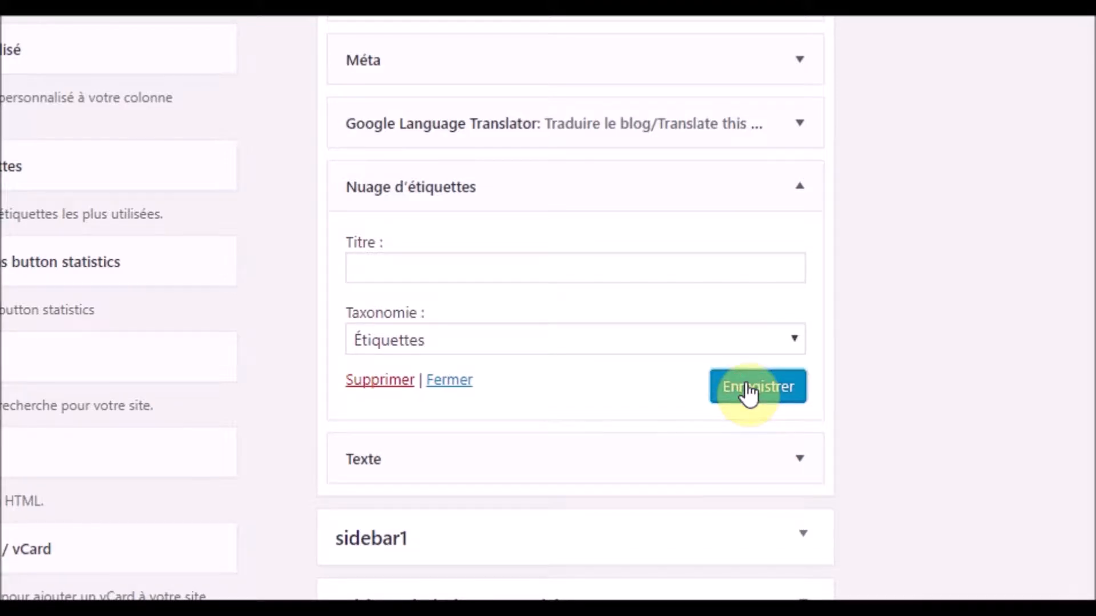
Reload the site's A propos page and examine the Étiquettes tag cloud in its sidebar.
scroll(748, 394, "up", 7)
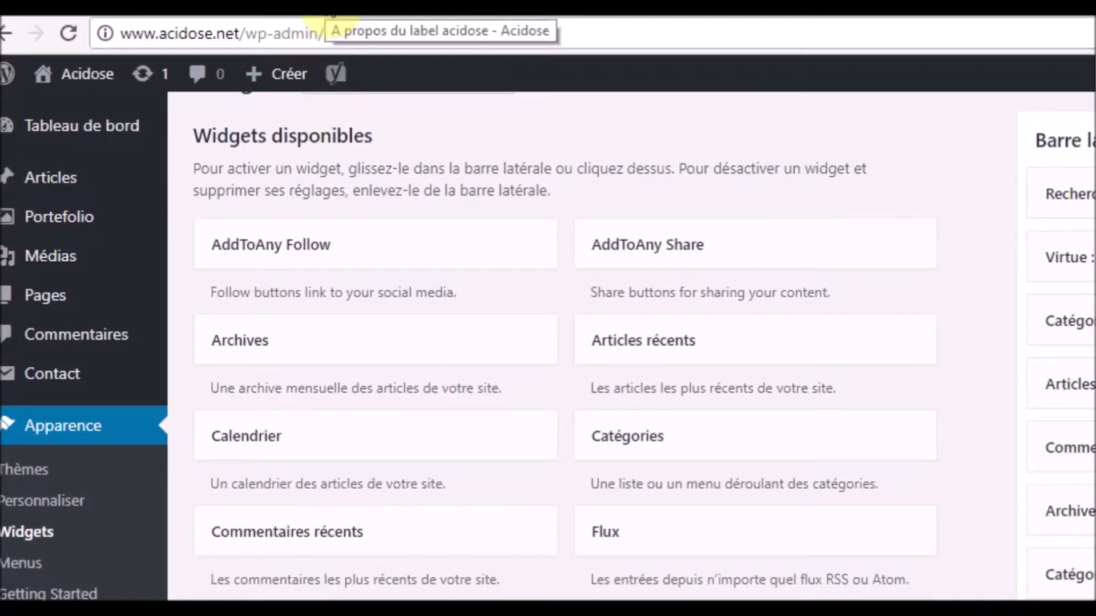
left_click(334, 11)
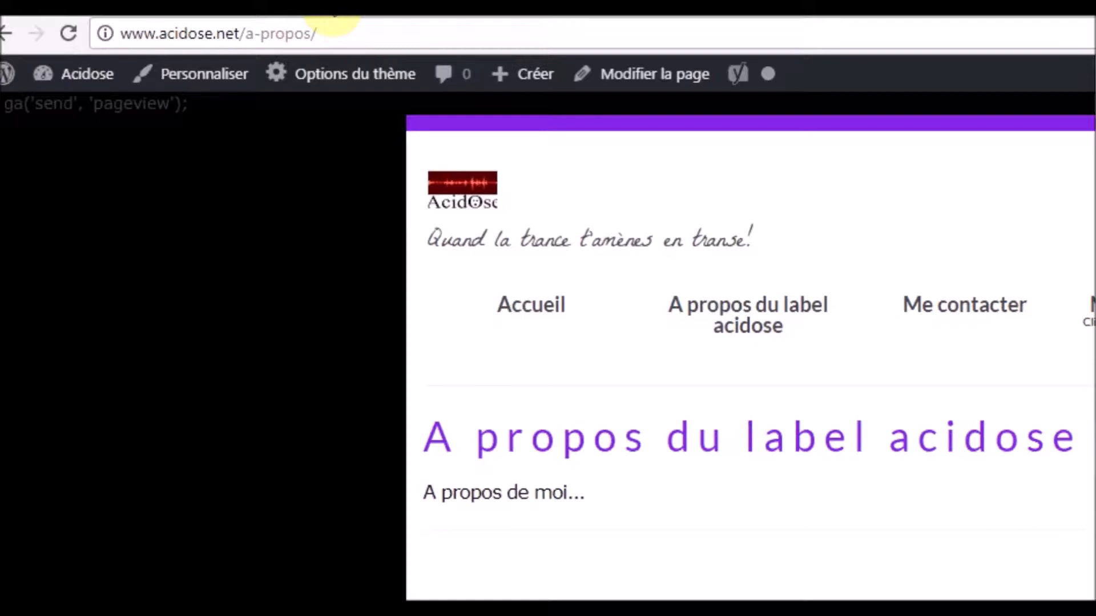
left_click(88, 26)
scroll(798, 362, "down", 4)
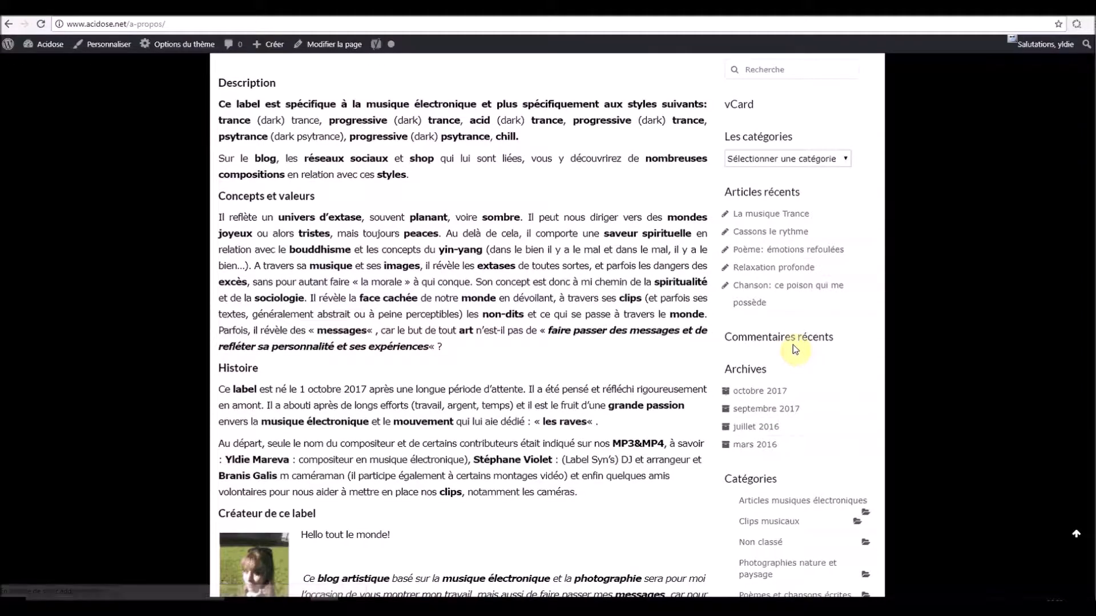
scroll(795, 349, "down", 3)
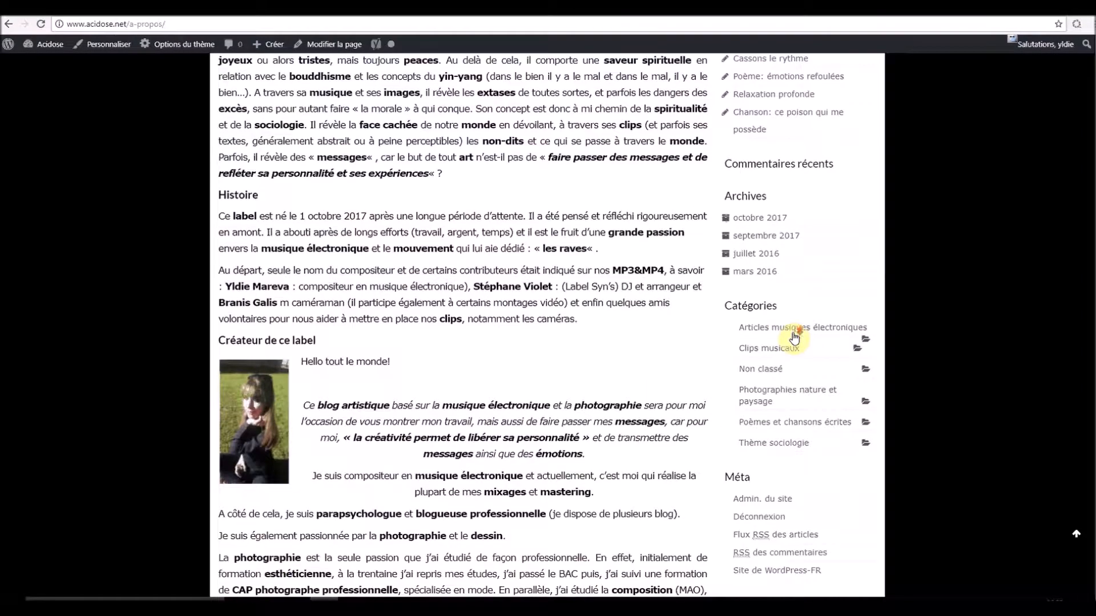
scroll(793, 330, "down", 3)
scroll(791, 328, "down", 5)
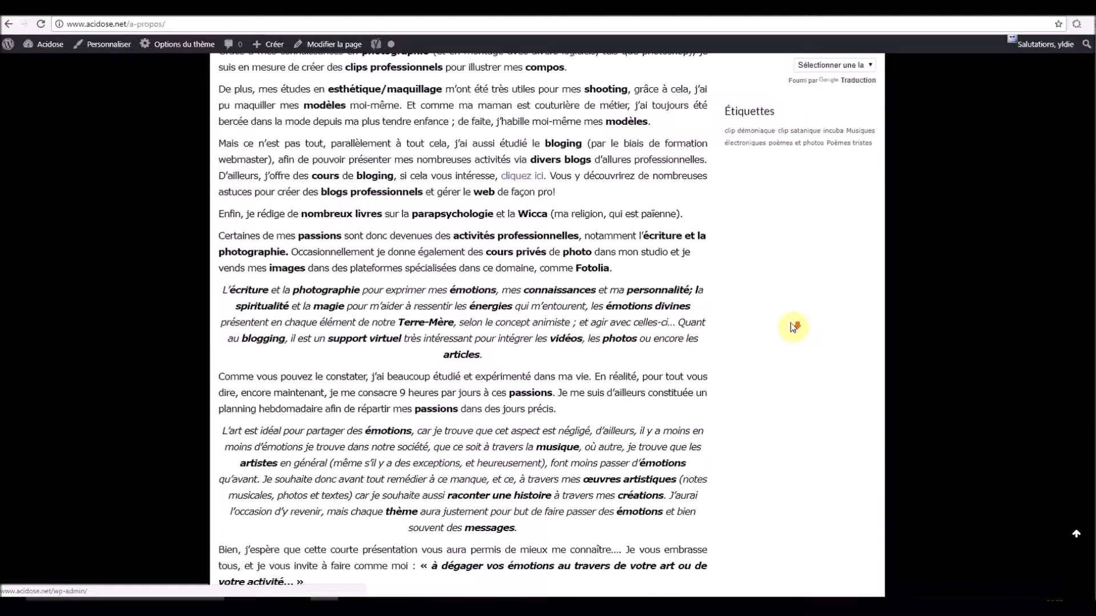
scroll(763, 249, "up", 3)
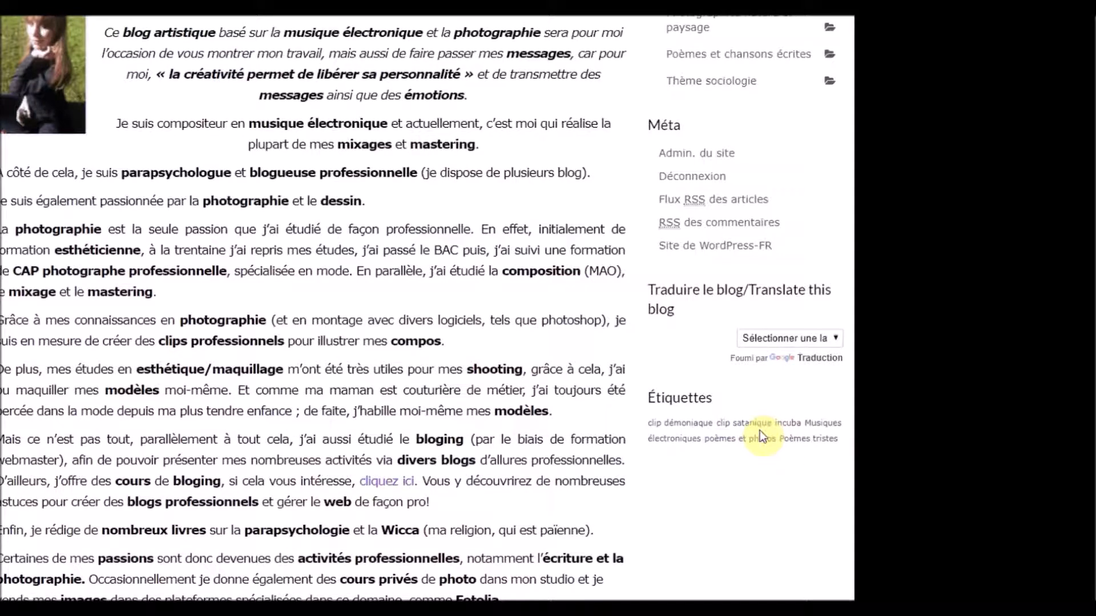
scroll(759, 431, "up", 1)
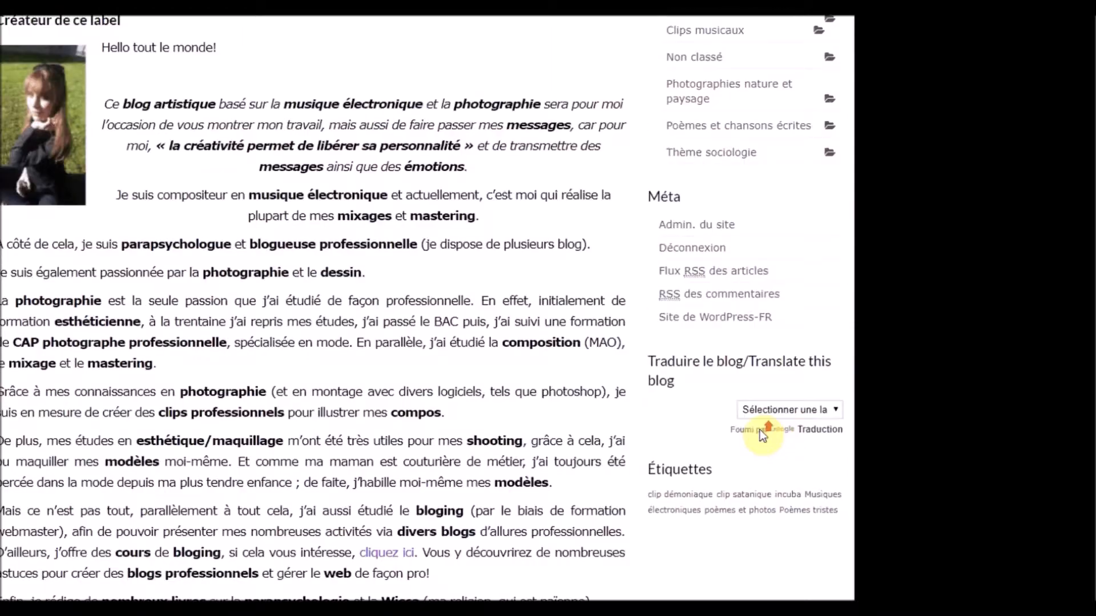
scroll(334, 116, "up", 2)
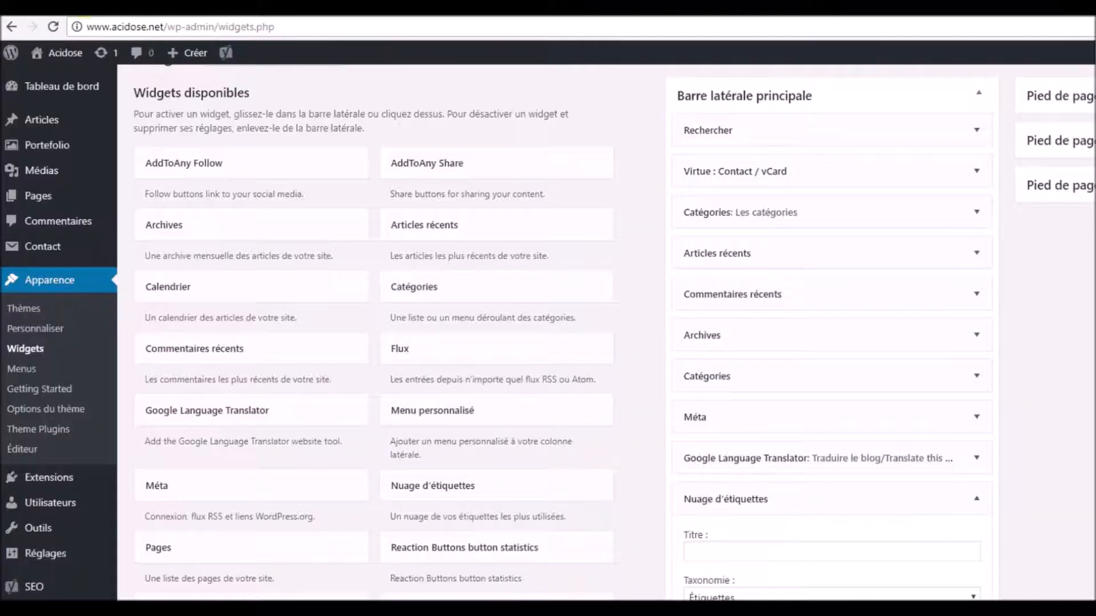
Open the article "Clip Trance: Daimon's possession" for editing from the list of all articles.
mouse_move(40, 121)
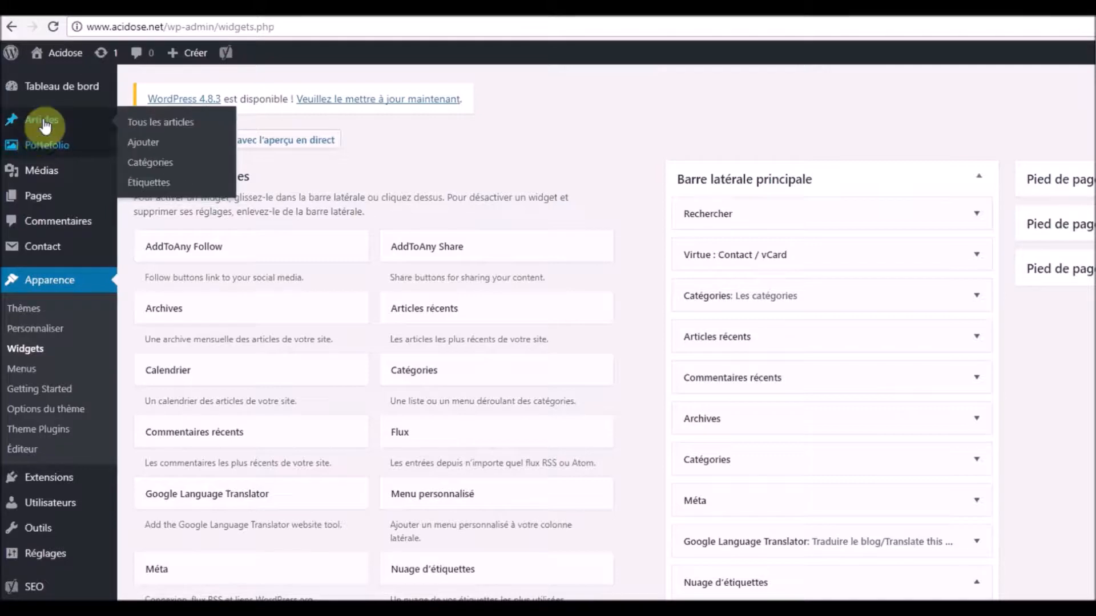
left_click(160, 122)
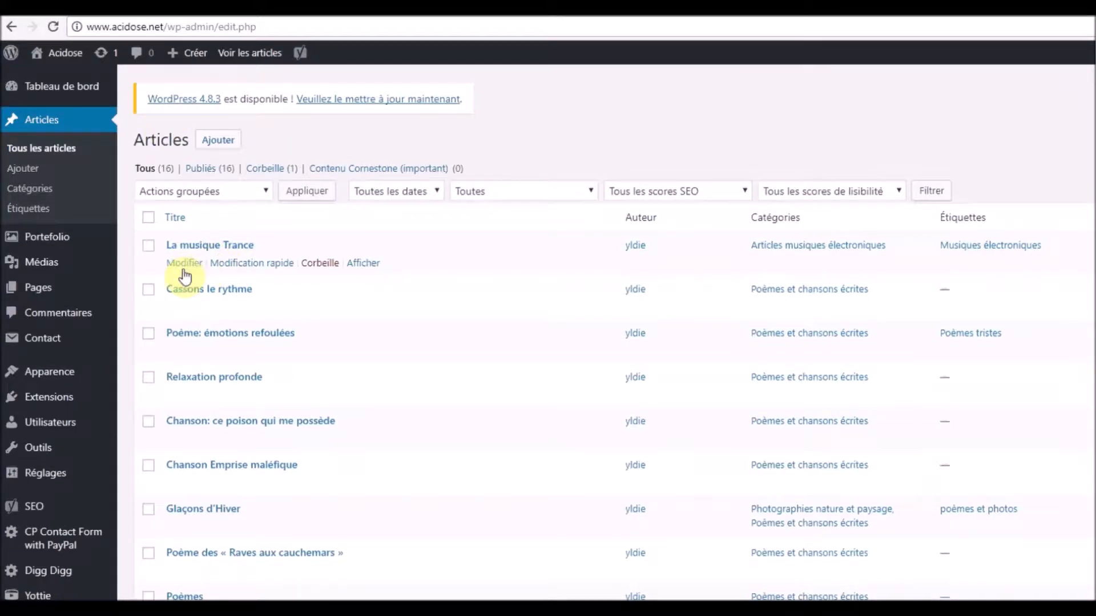
scroll(222, 461, "down", 5)
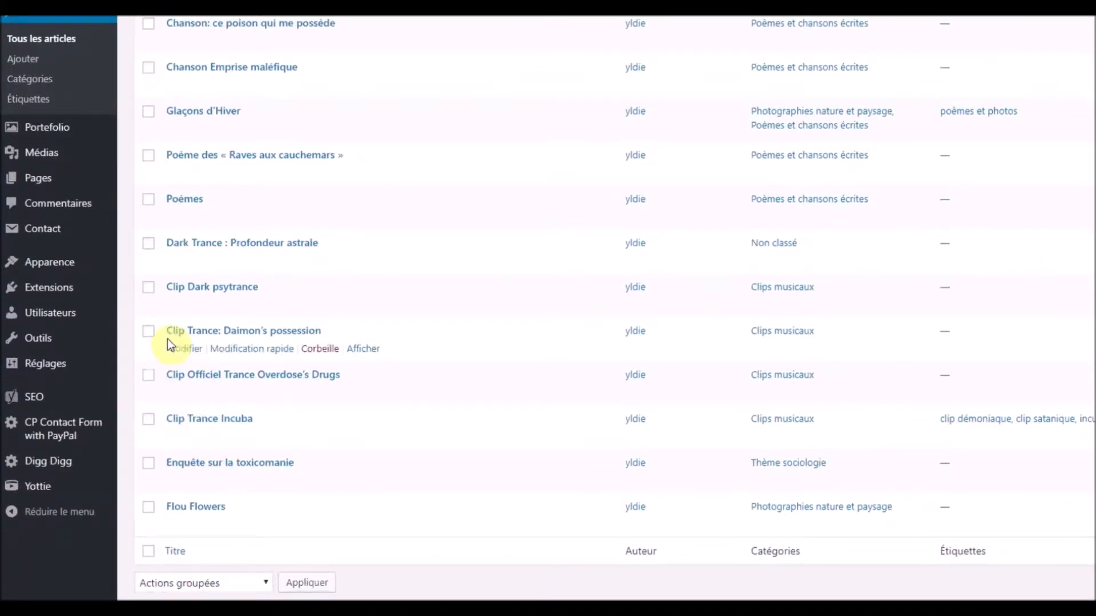
left_click(179, 350)
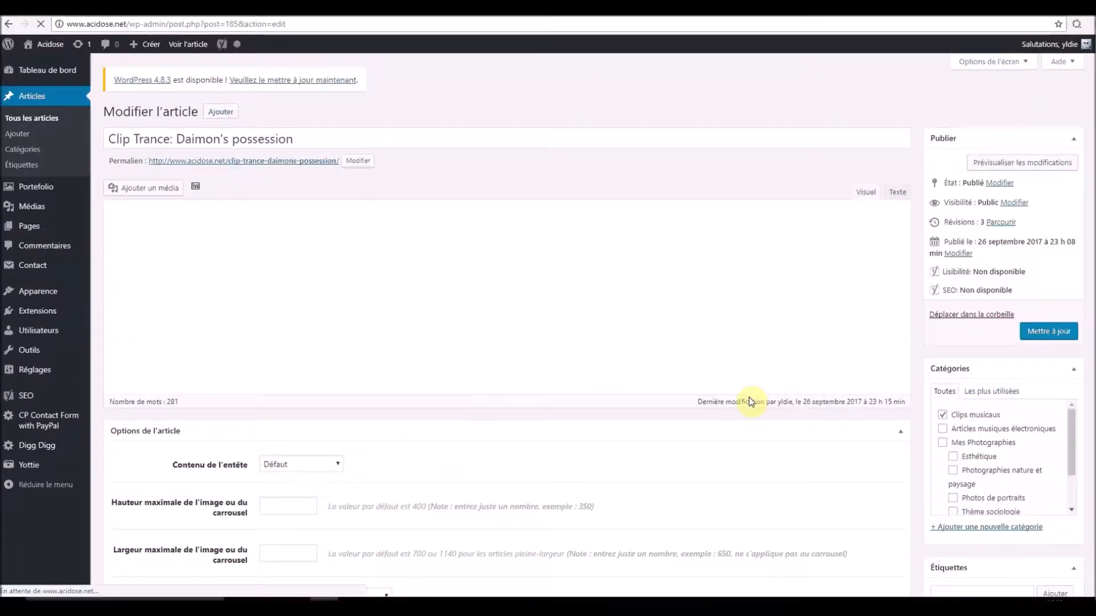
scroll(1063, 405, "down", 3)
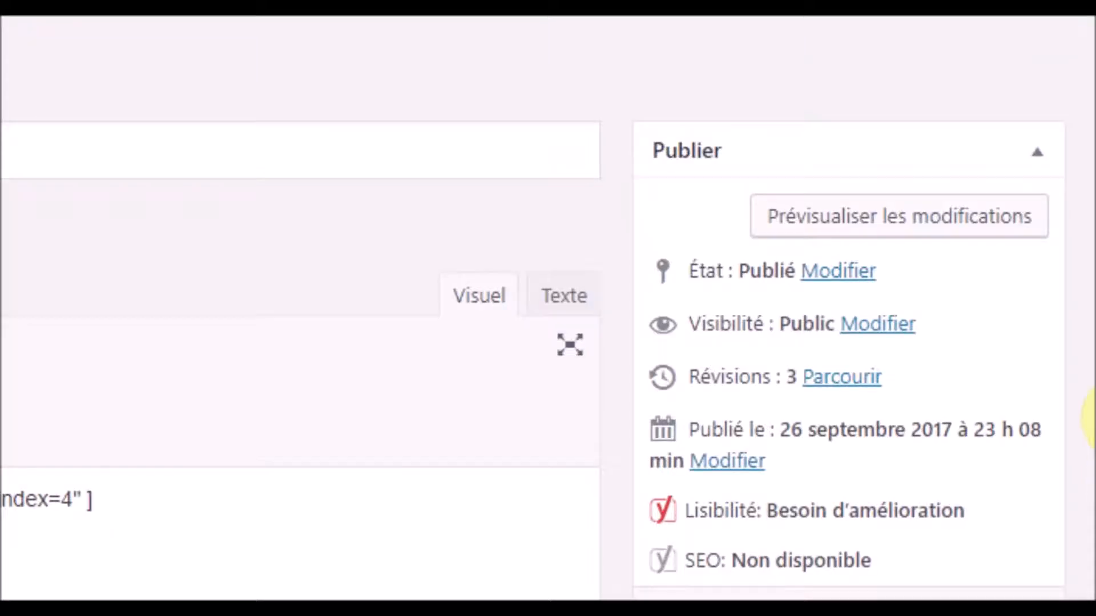
left_click_drag(1093, 220, 1093, 316)
left_click_drag(1094, 432, 1094, 430)
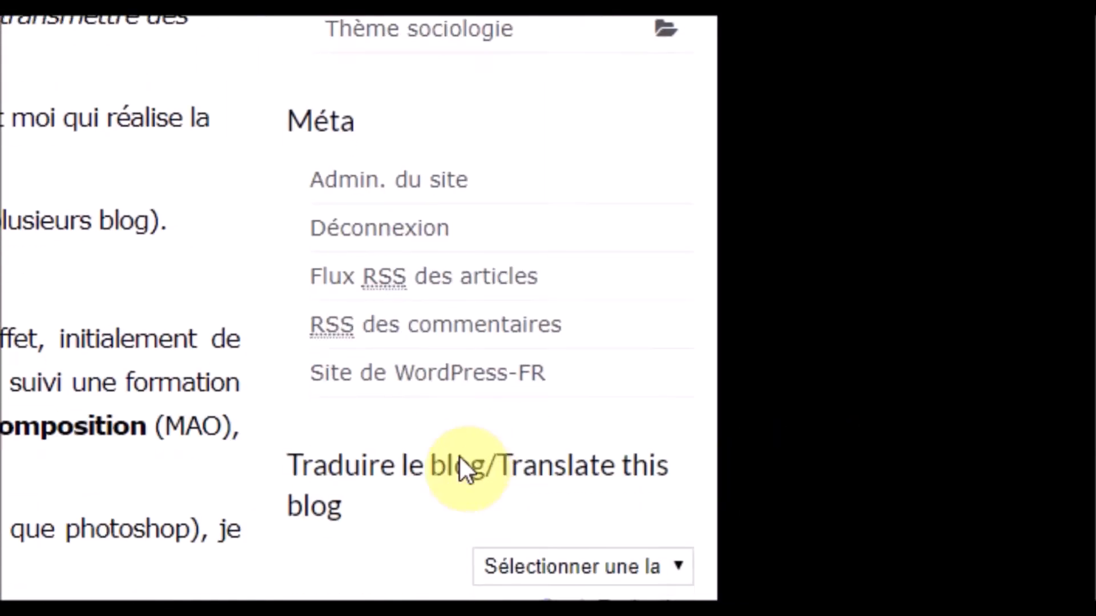
Follow the "clip démoniaque" tag in the A propos page's tag cloud and view the article listed under it.
scroll(461, 465, "down", 5)
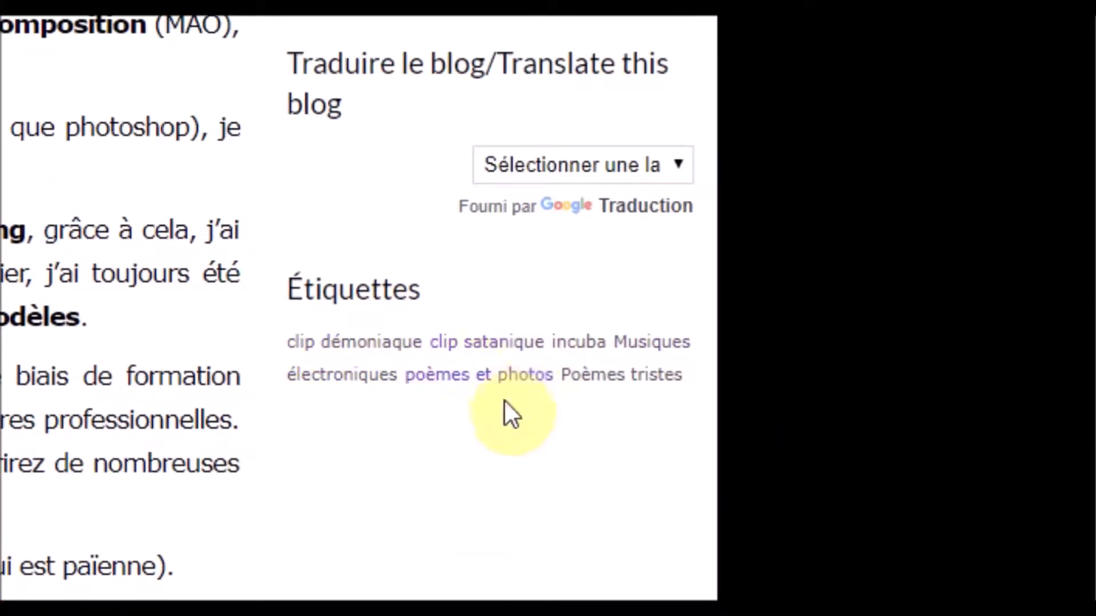
left_click(377, 354)
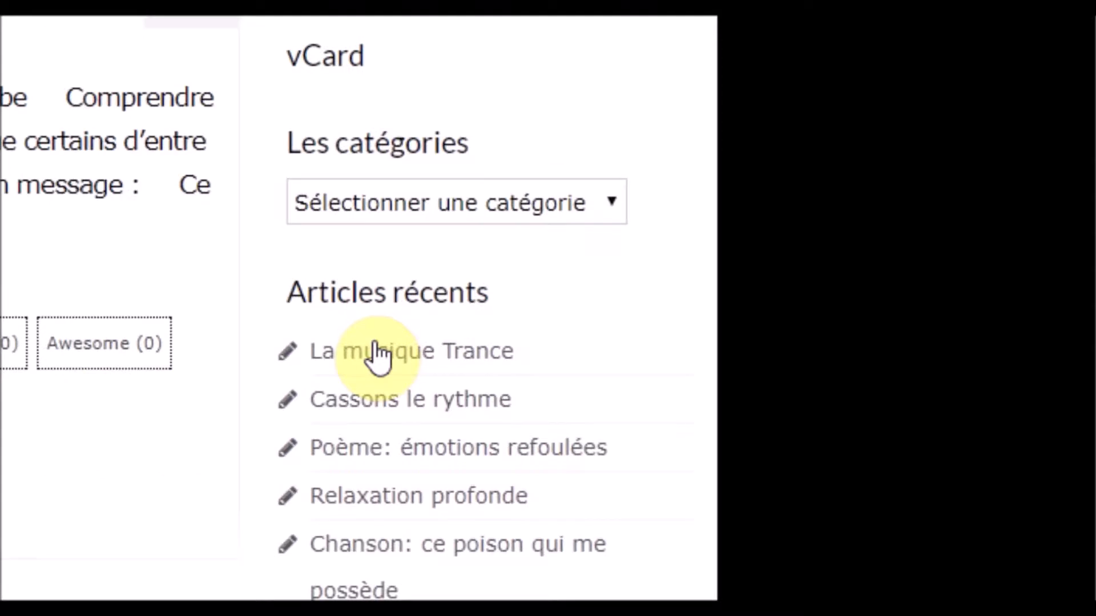
scroll(503, 297, "down", 3)
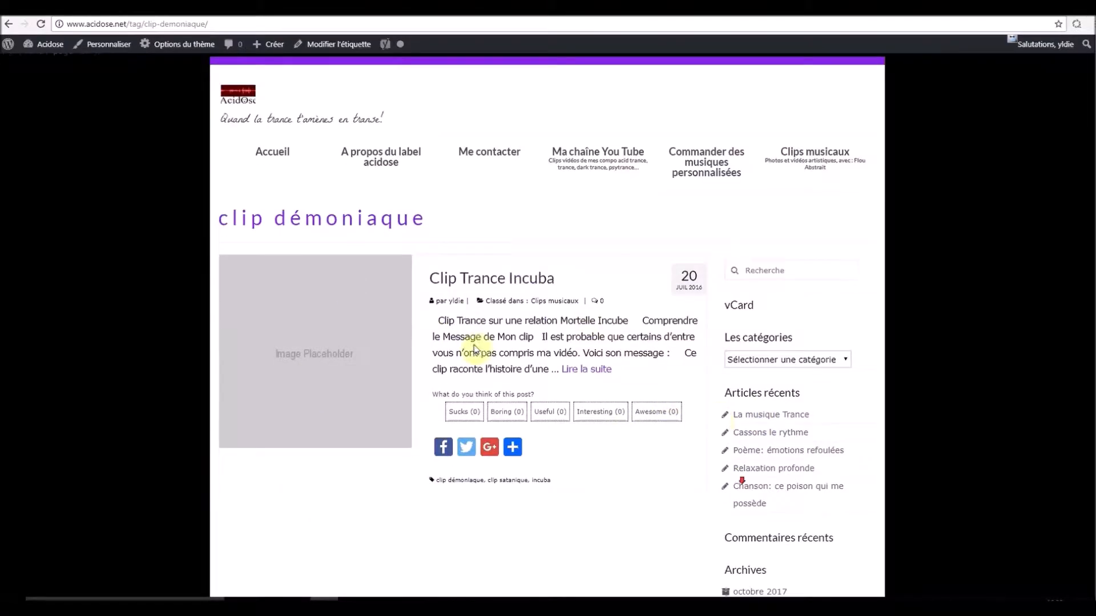
scroll(501, 311, "up", 3)
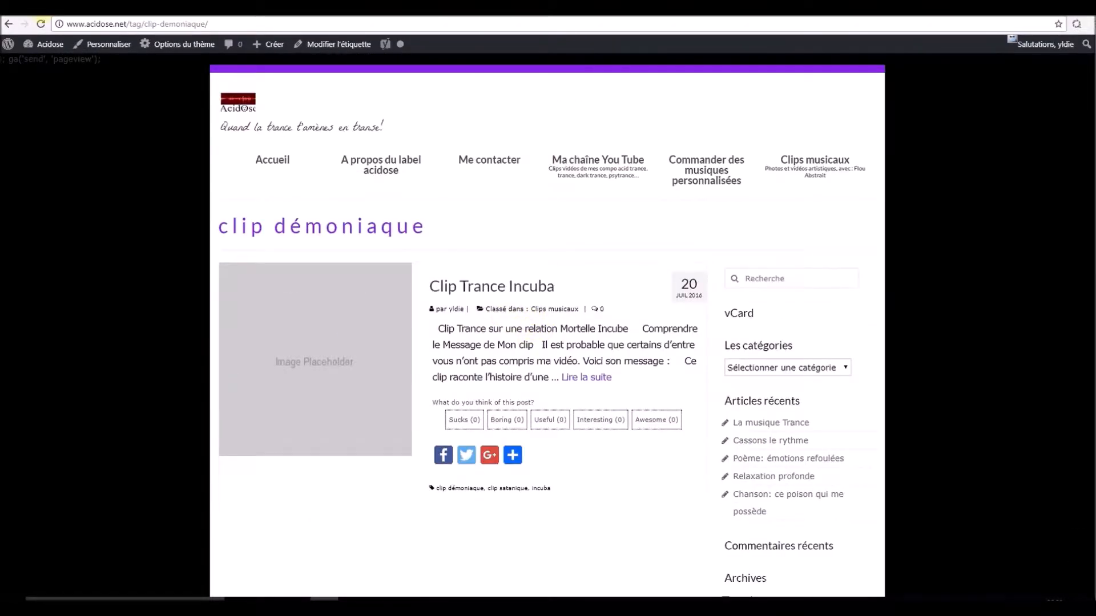
Add the tag "Clip trance" to the article "Clip Trance: Daimon's possession" and update the article.
left_click(45, 8)
scroll(953, 310, "up", 1)
scroll(953, 310, "up", 5)
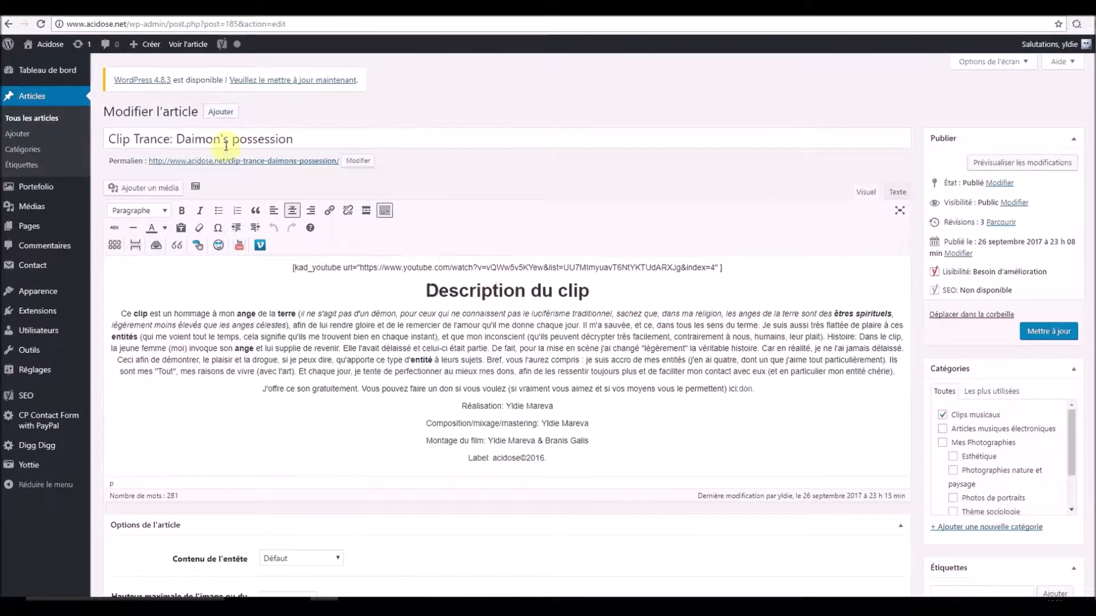
scroll(959, 440, "down", 2)
scroll(960, 438, "down", 5)
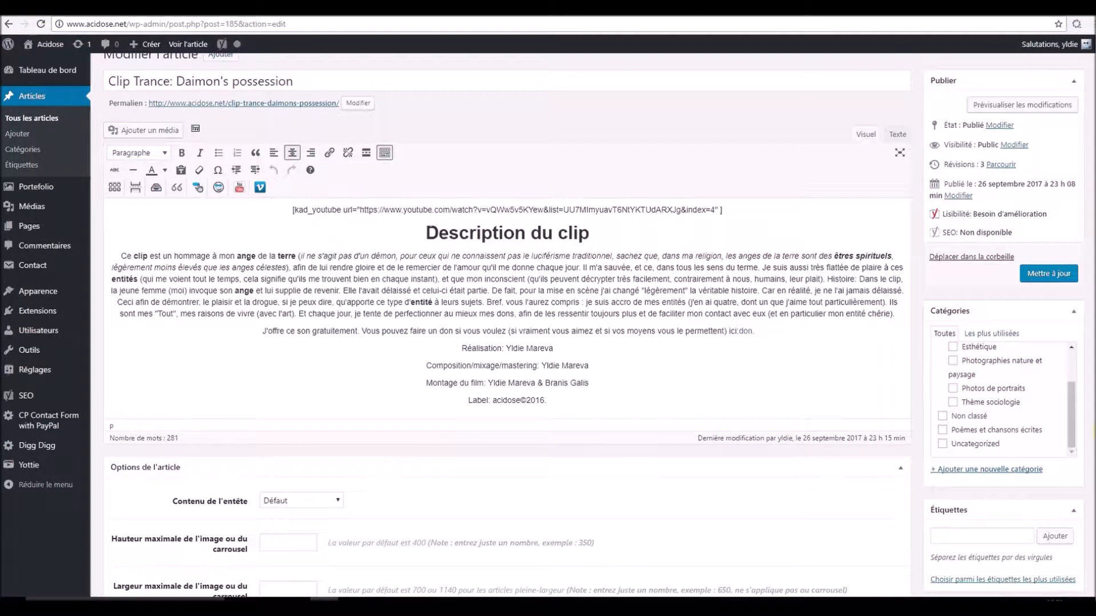
left_click(939, 309)
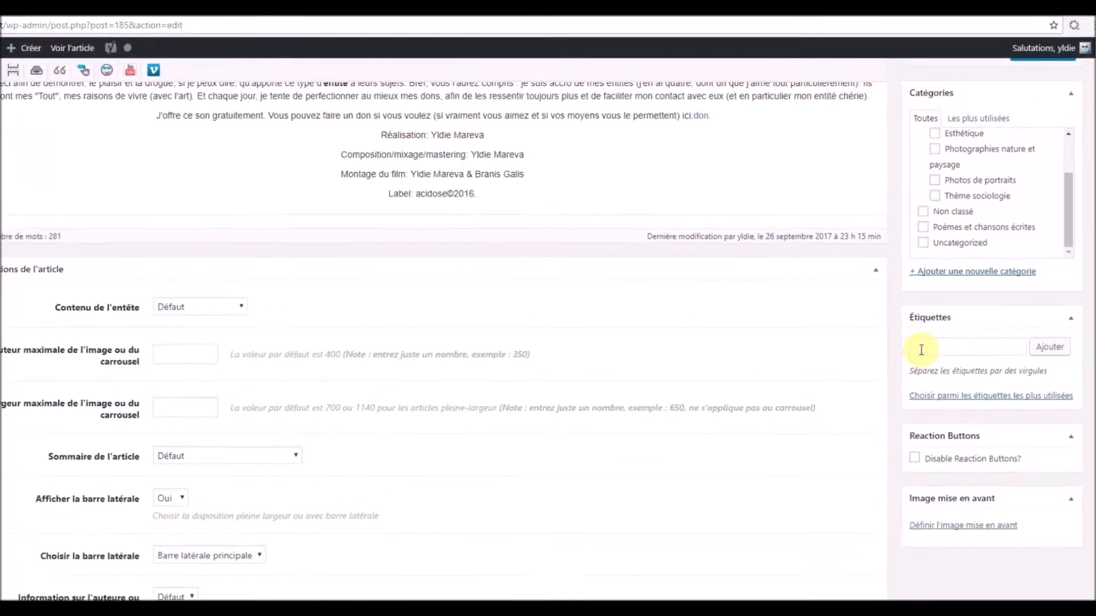
type("Clip trance")
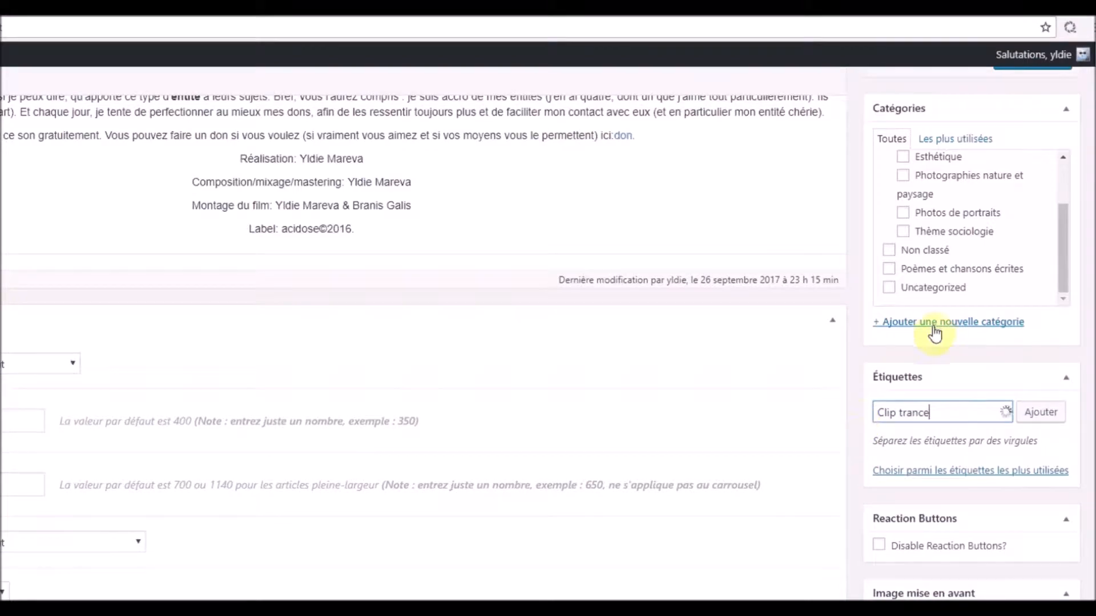
left_click(1048, 420)
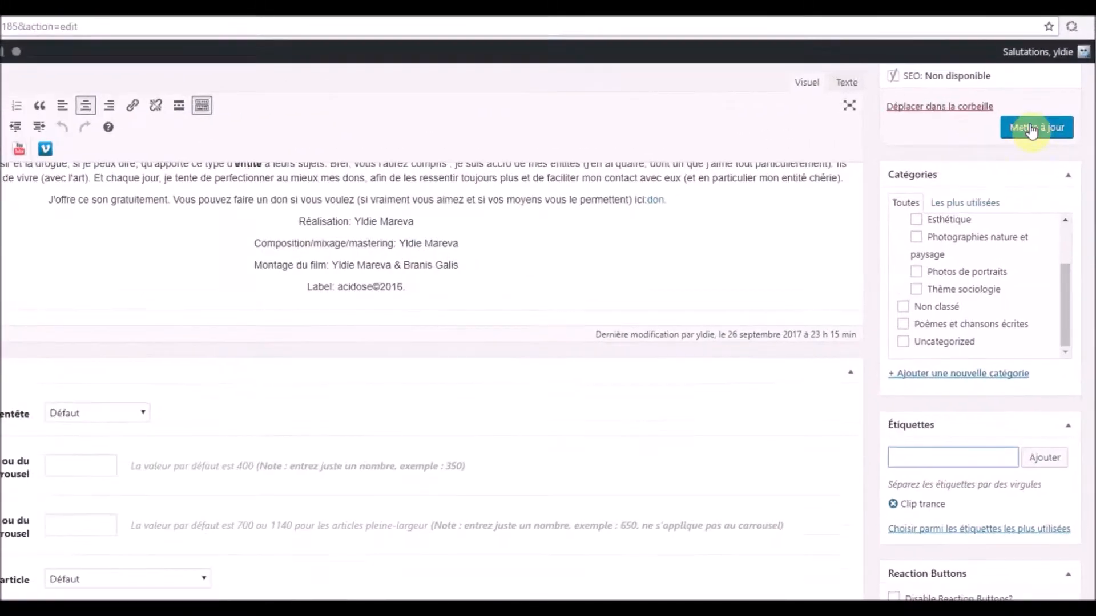
left_click(1005, 189)
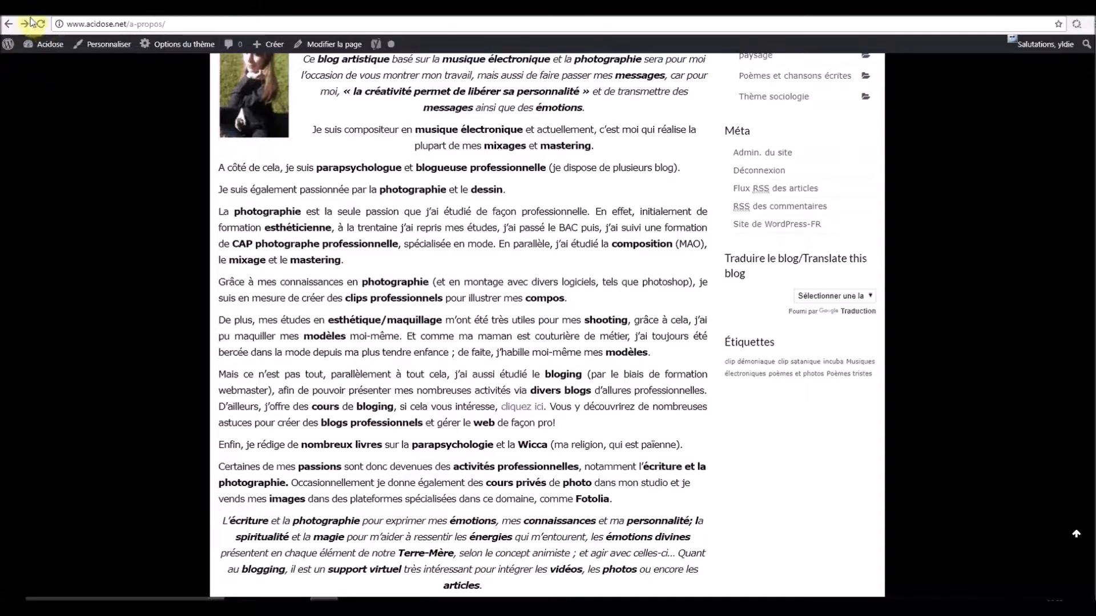
Reload the site's A propos page and check its sidebar tag cloud for the "Clip trance" tag.
left_click(42, 24)
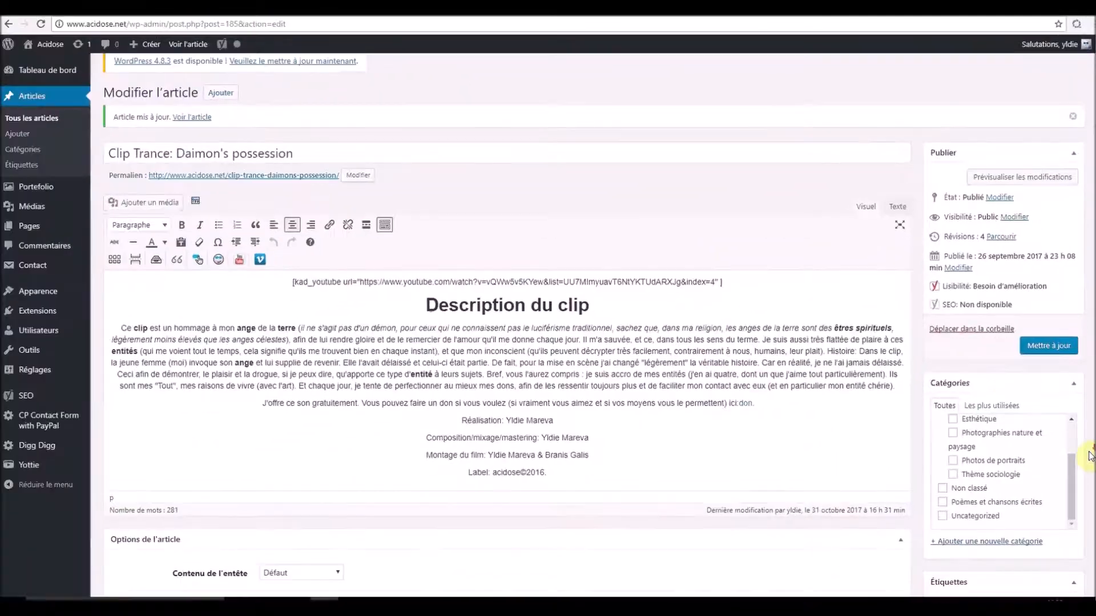
scroll(975, 486, "down", 2)
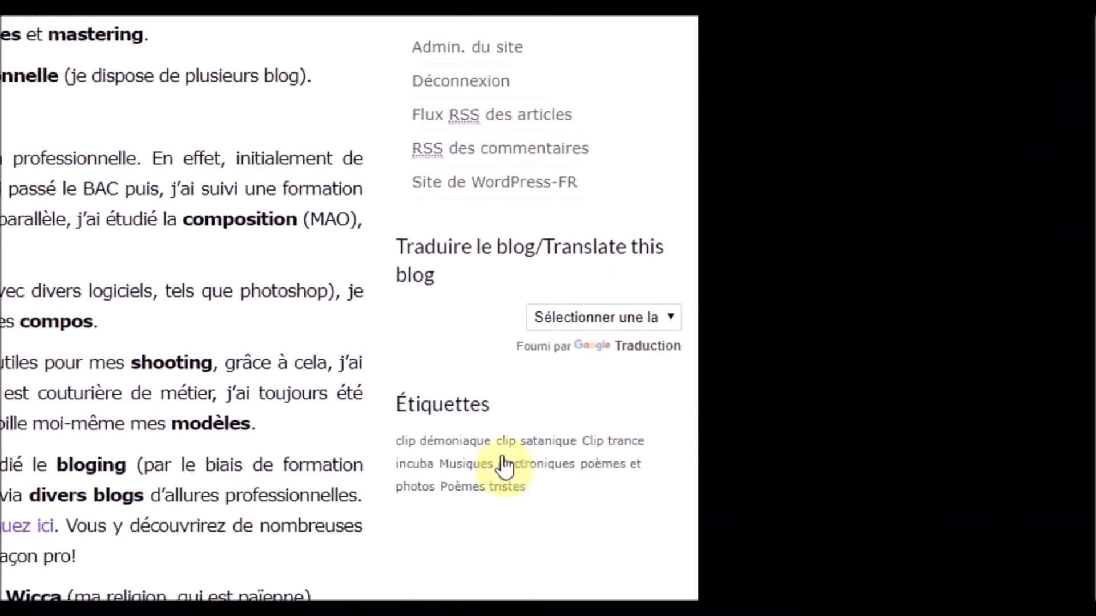
scroll(502, 465, "down", 1)
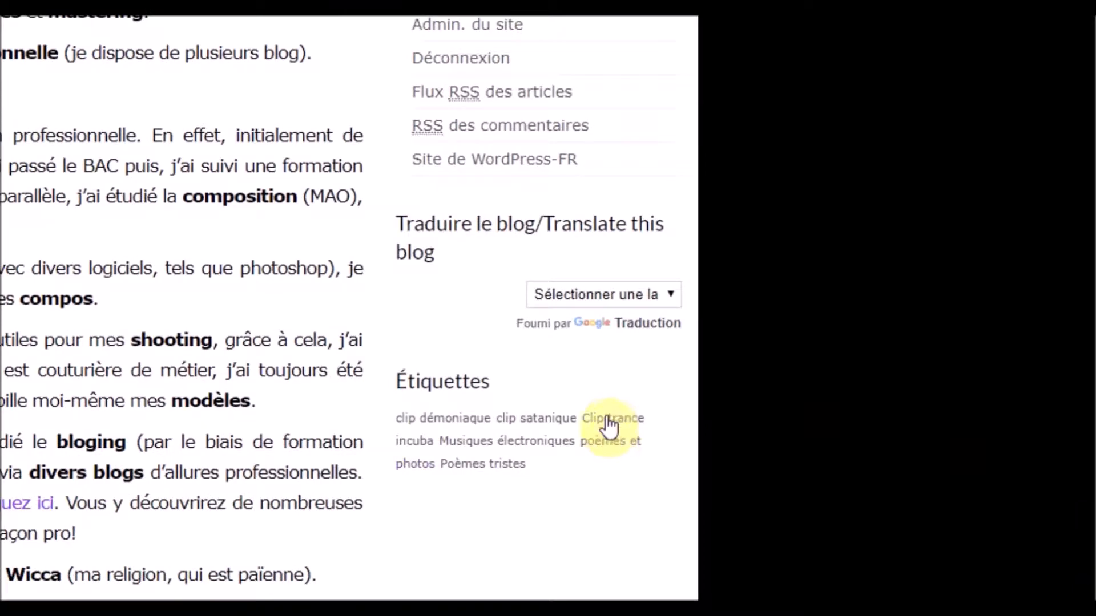
scroll(306, 415, "down", 1)
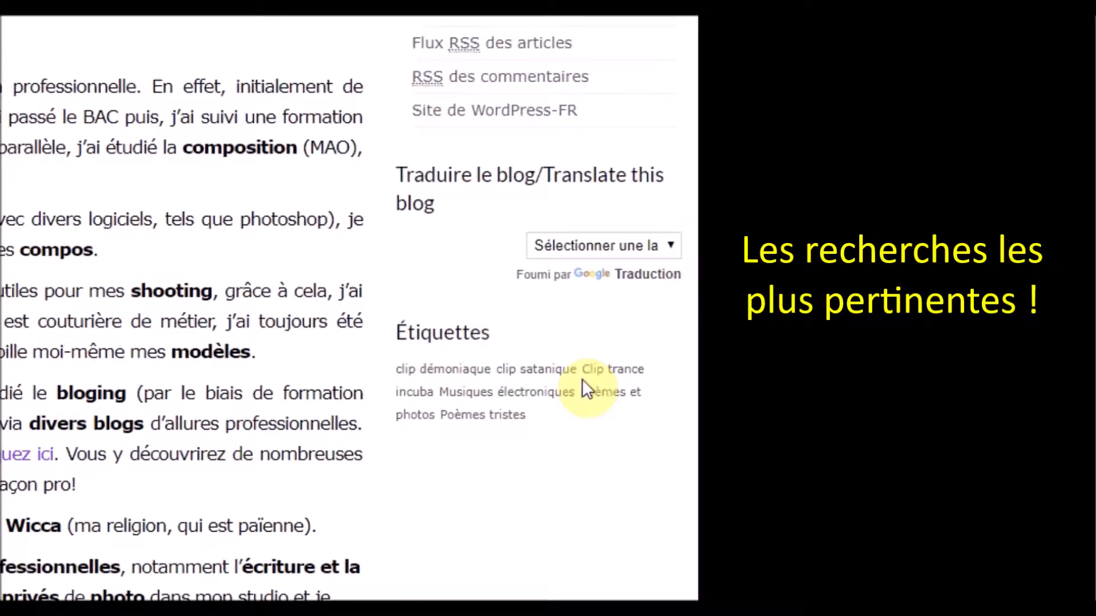
scroll(582, 379, "down", 4)
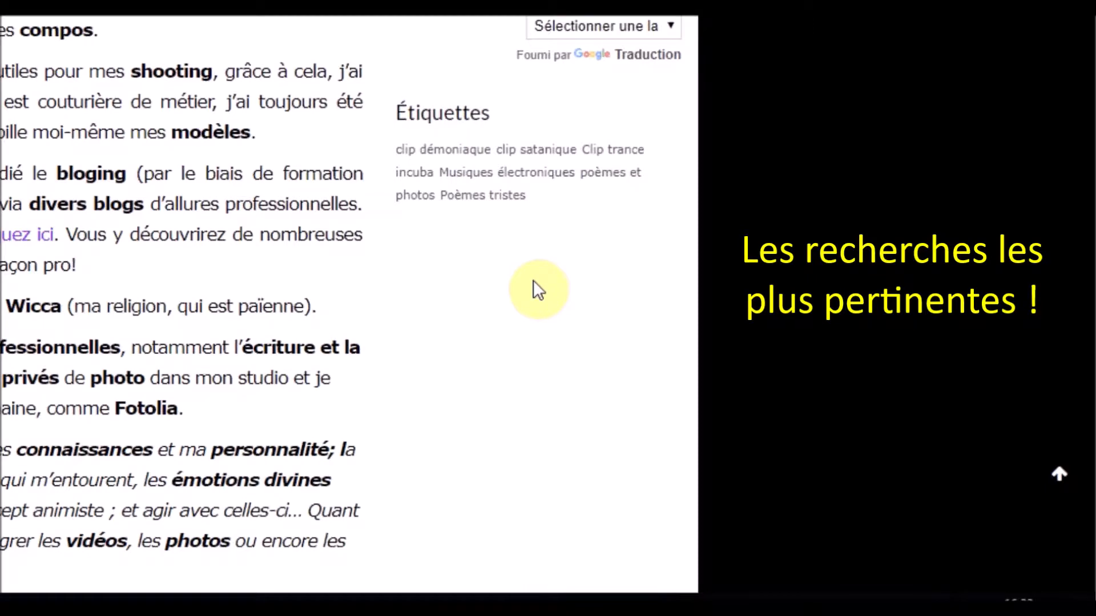
scroll(534, 282, "up", 1)
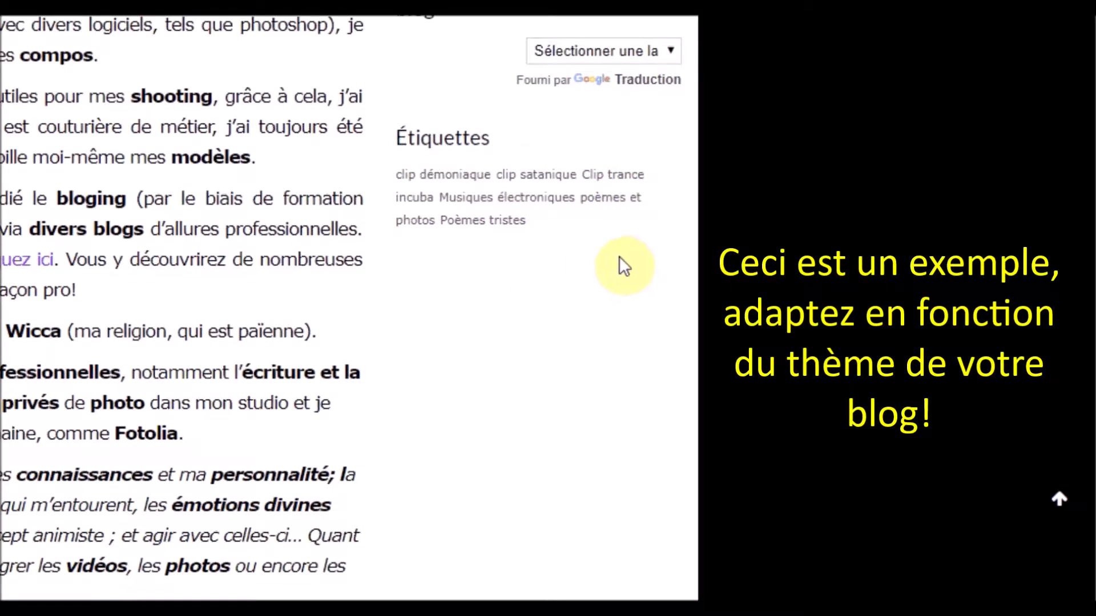
scroll(618, 265, "up", 1)
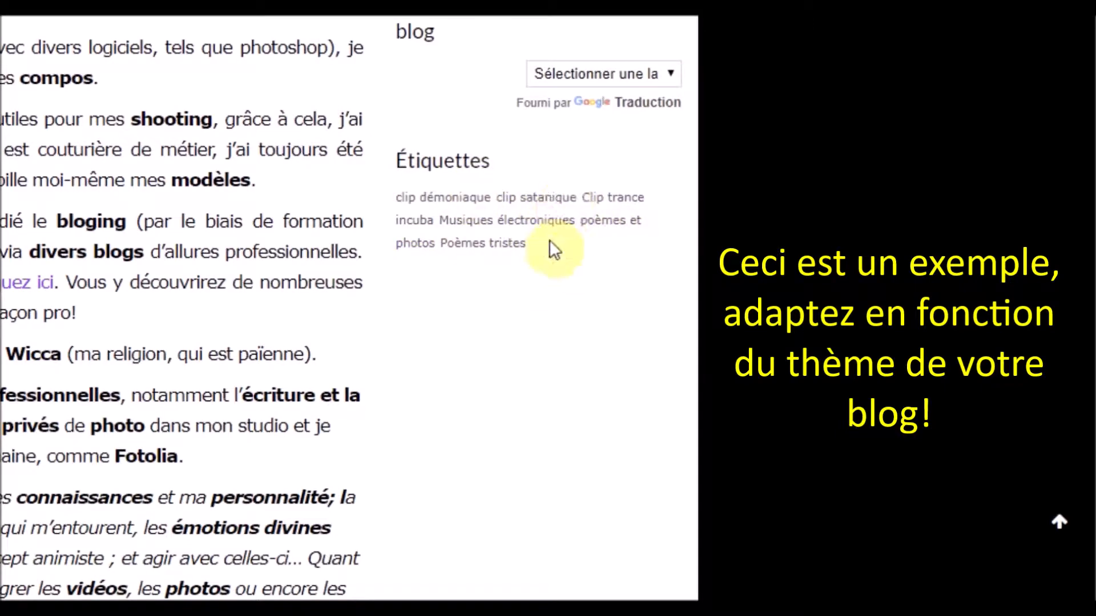
scroll(521, 287, "down", 1)
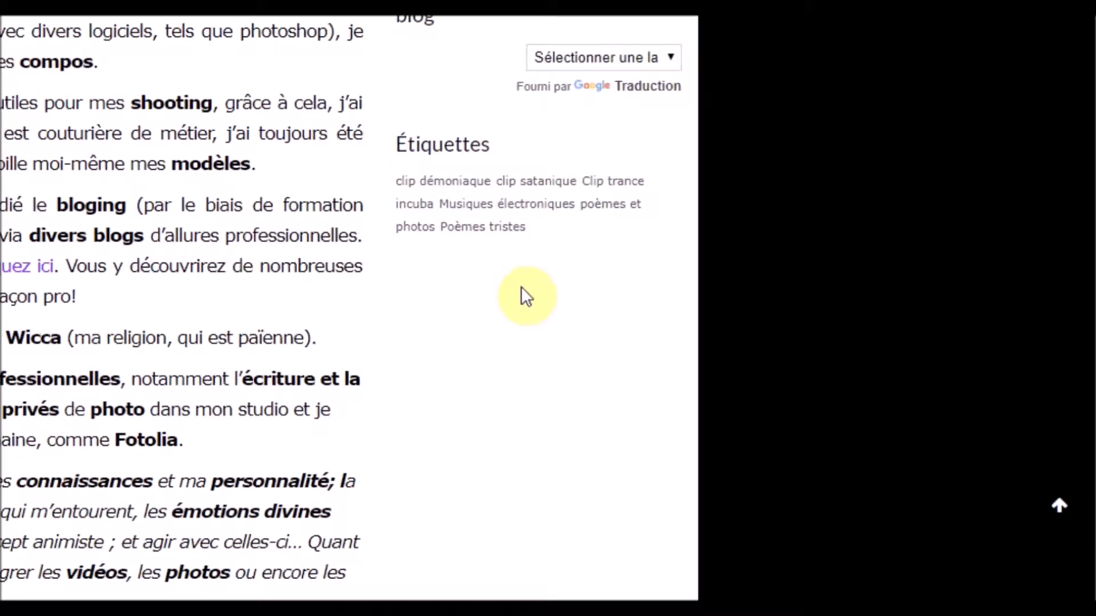
scroll(503, 177, "up", 1)
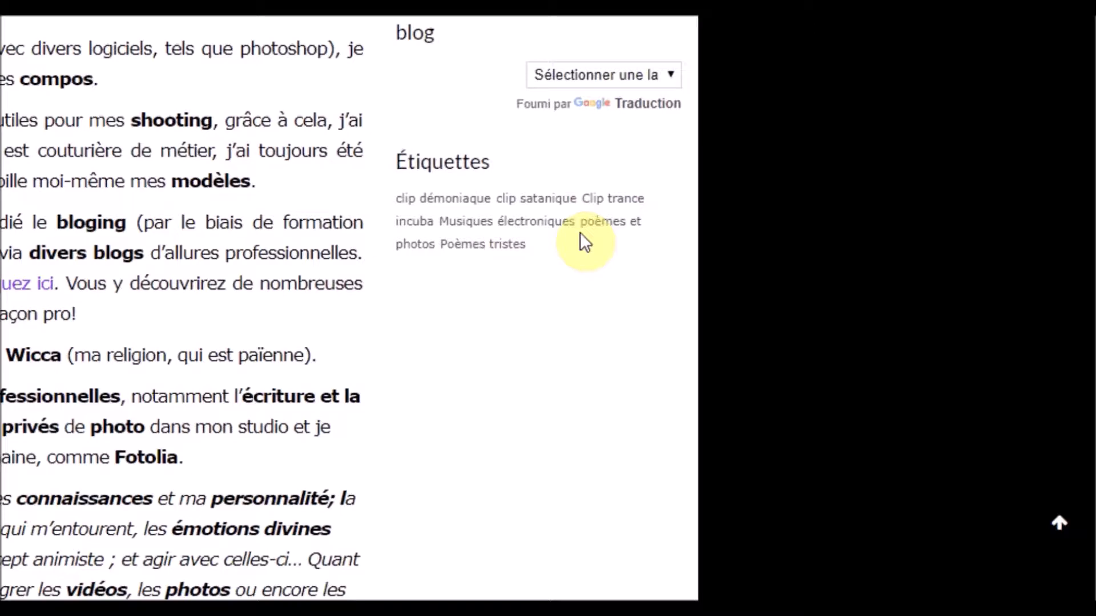
left_click(520, 223)
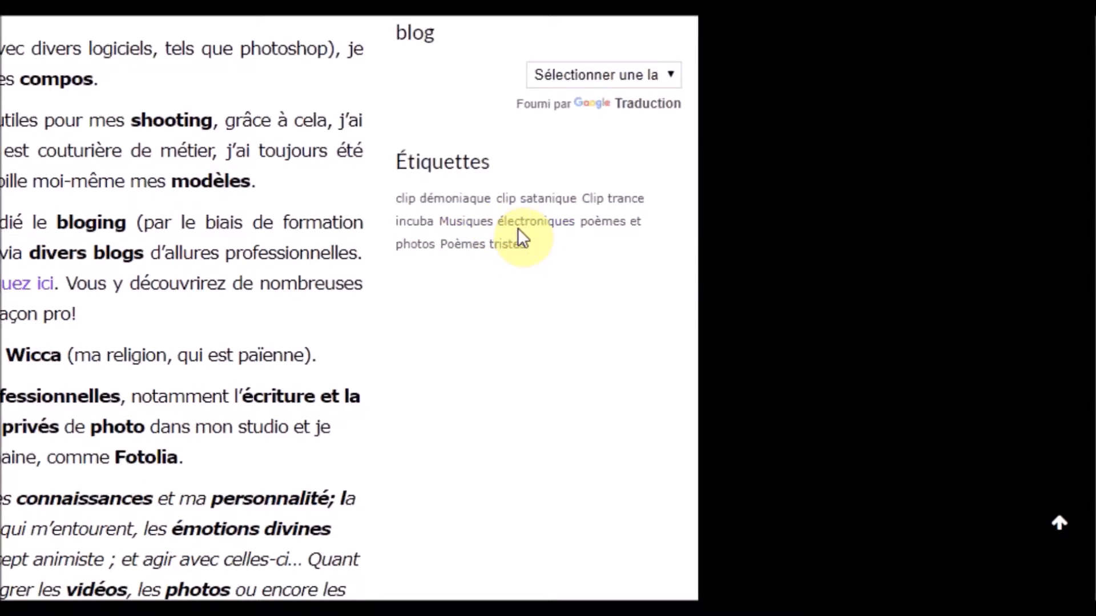
scroll(463, 378, "up", 3)
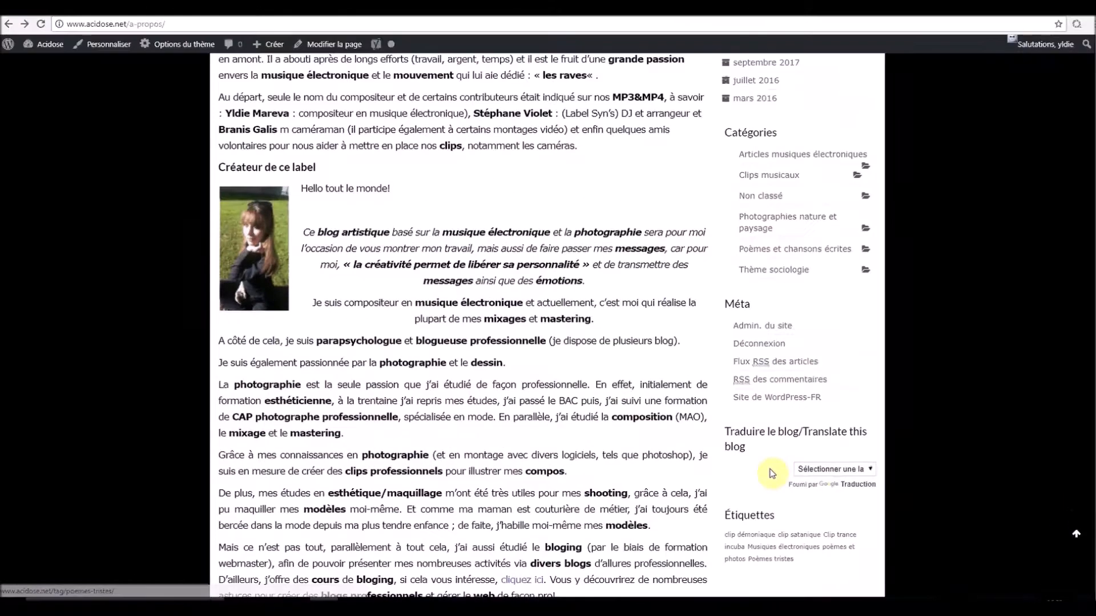
scroll(696, 451, "up", 6)
scroll(737, 349, "down", 4)
scroll(746, 378, "down", 6)
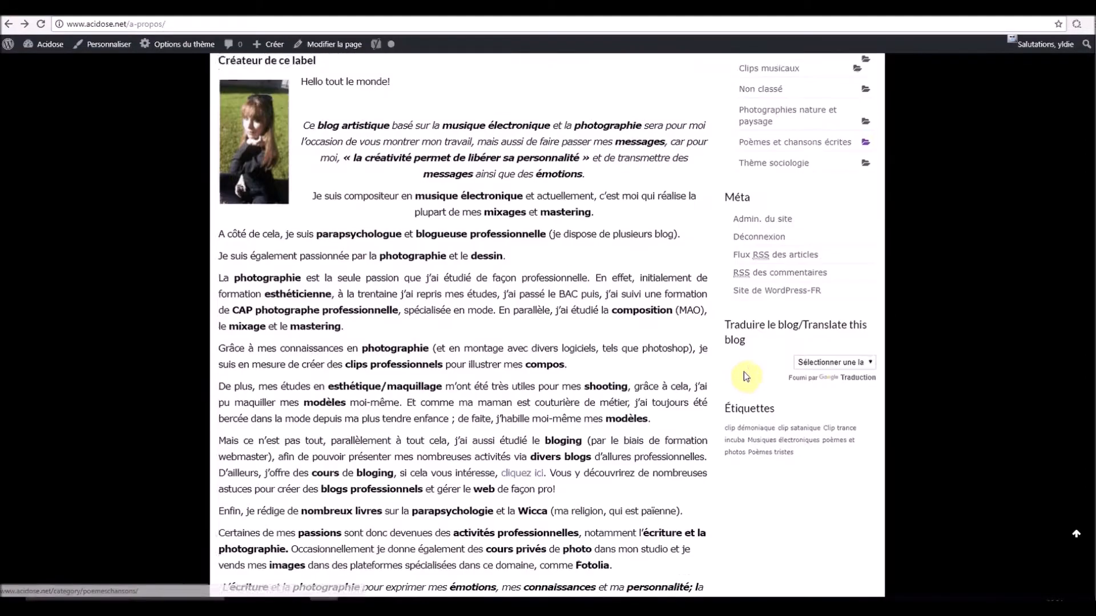
scroll(776, 377, "up", 2)
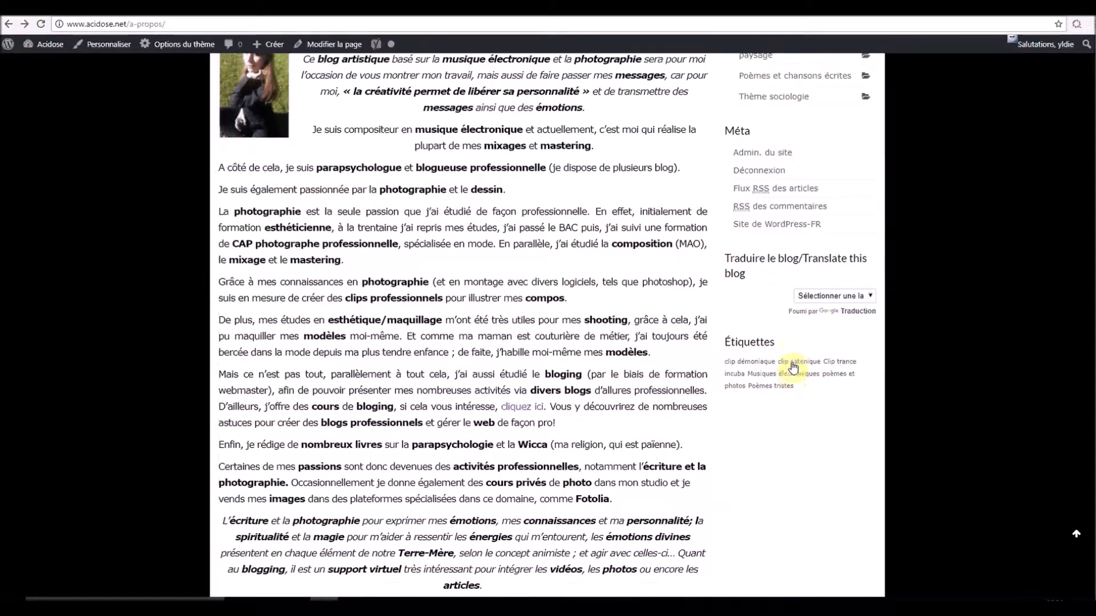
Return to the WordPress administration and open the Widgets management page.
left_click(61, 12)
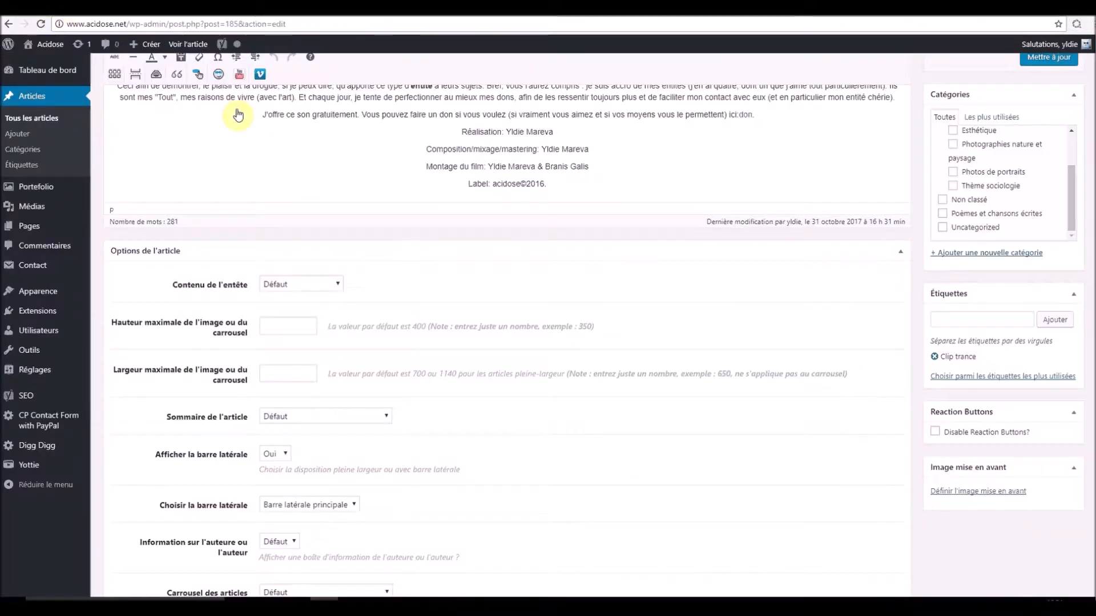
scroll(792, 372, "up", 5)
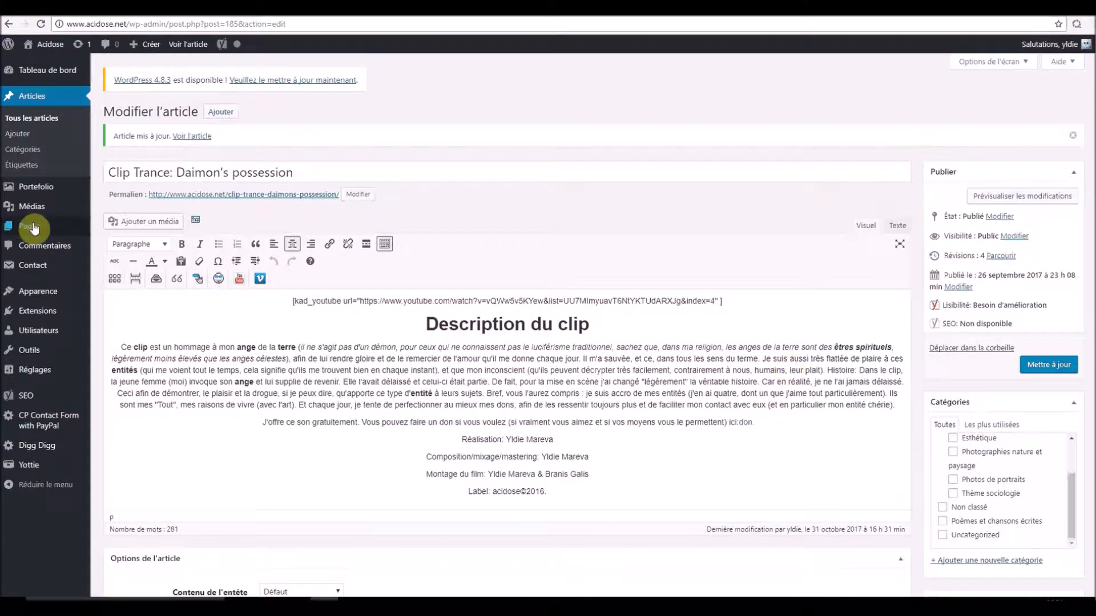
mouse_move(39, 230)
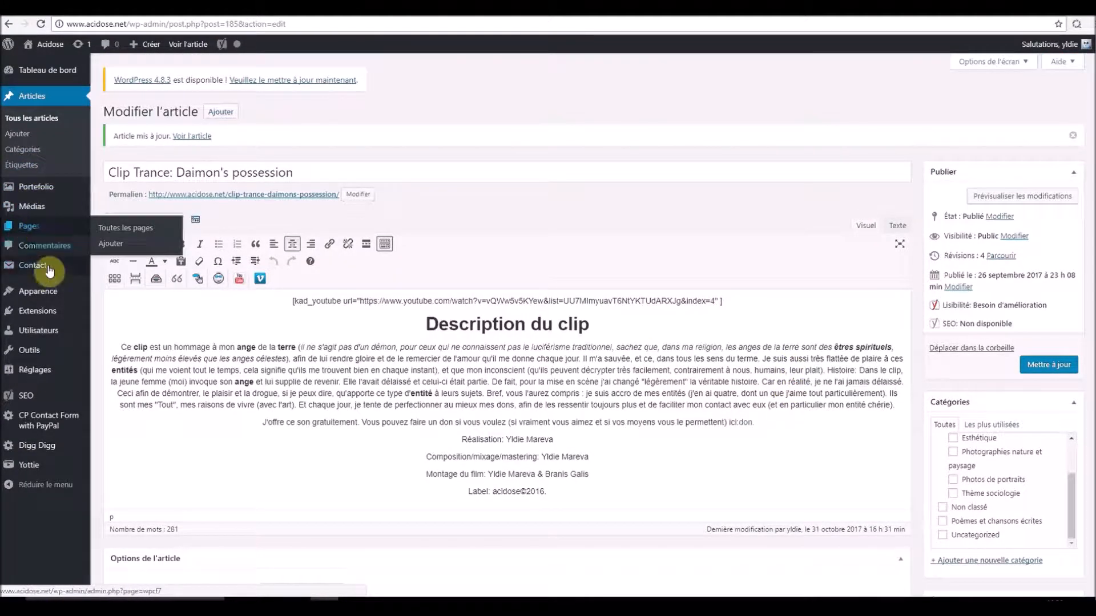
mouse_move(40, 291)
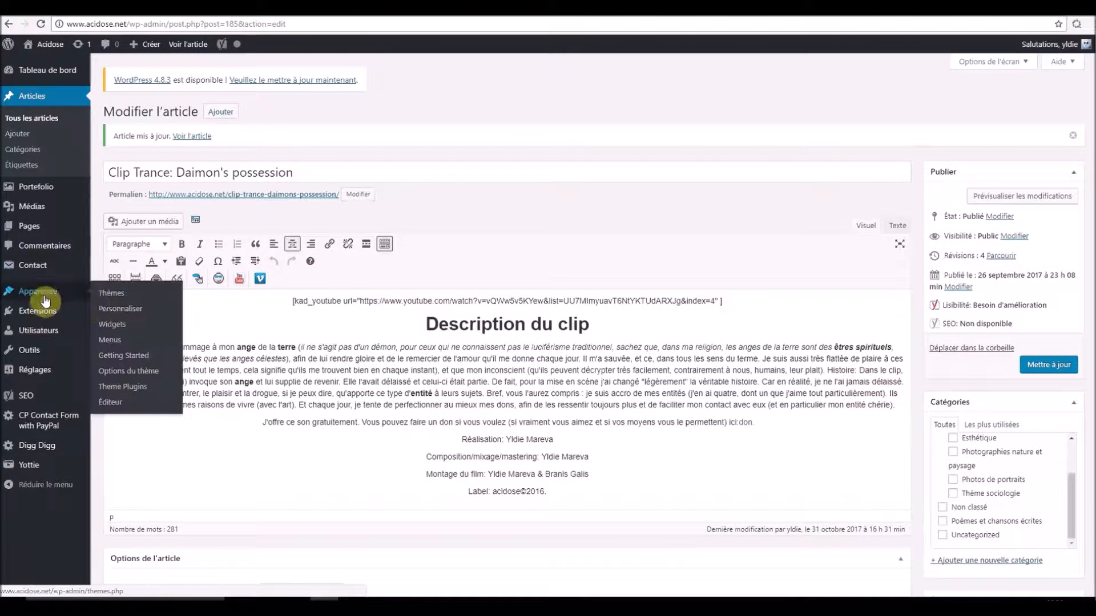
left_click(117, 324)
Set the taxonomy of the main sidebar's Nuage d'étiquettes widget to Catégories and save the widget.
scroll(534, 318, "down", 2)
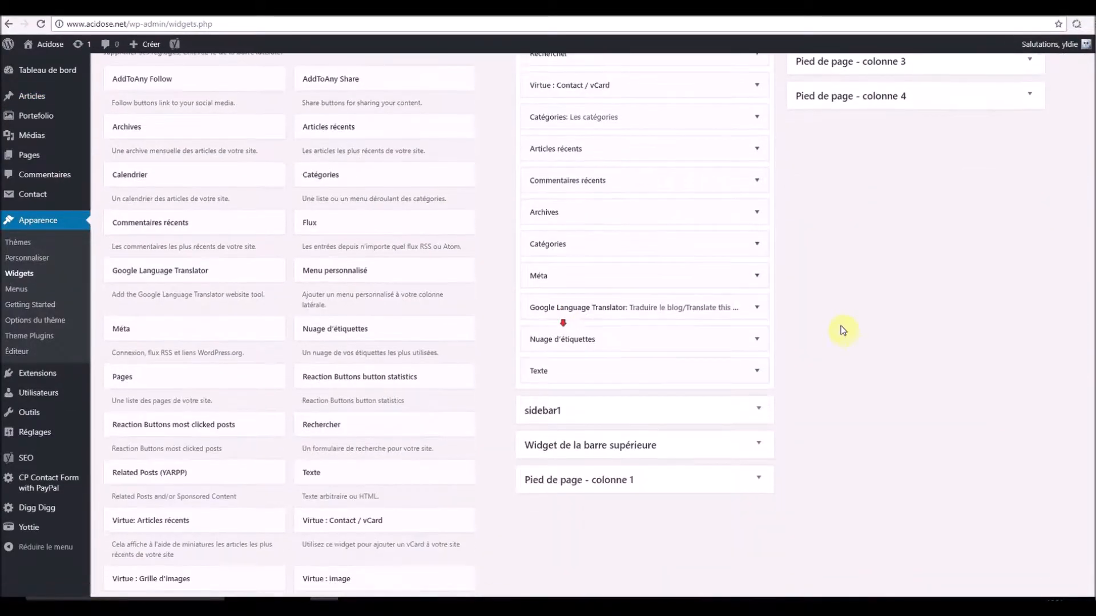
left_click(734, 347)
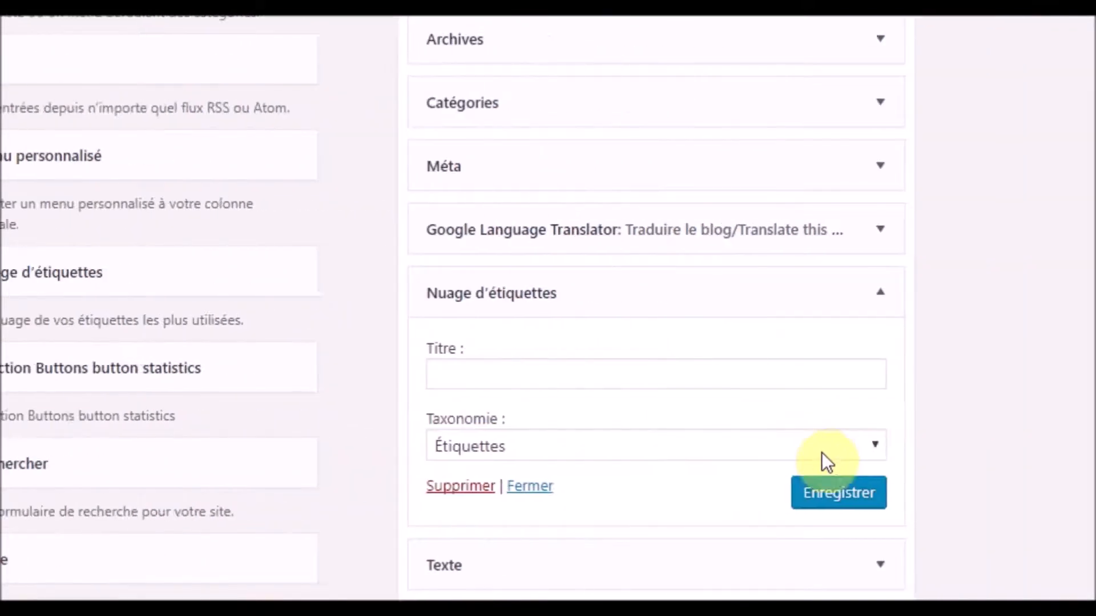
left_click(1087, 448)
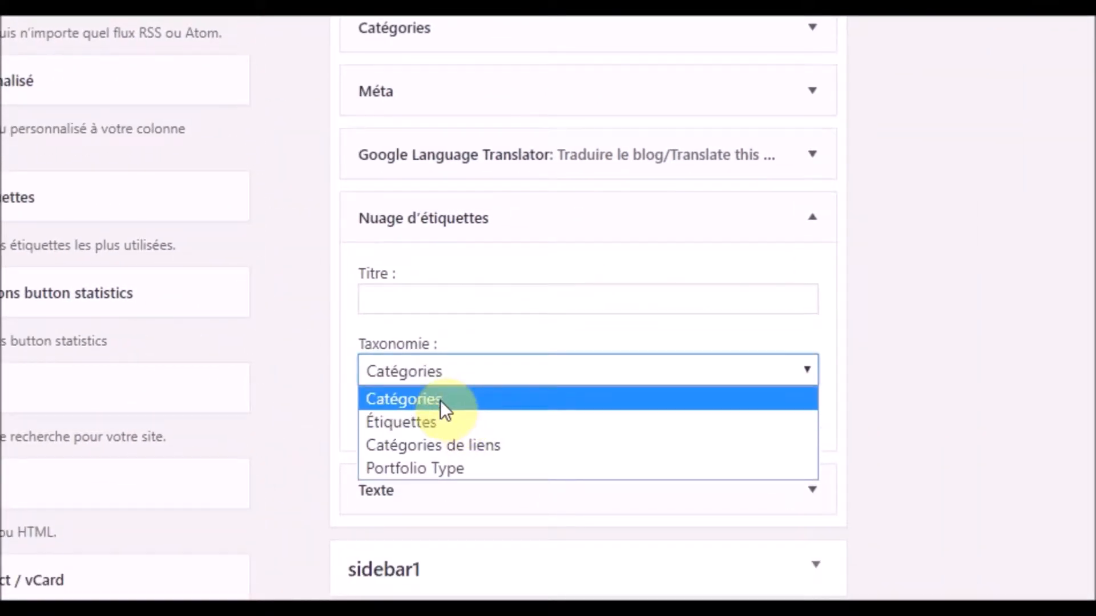
left_click(440, 400)
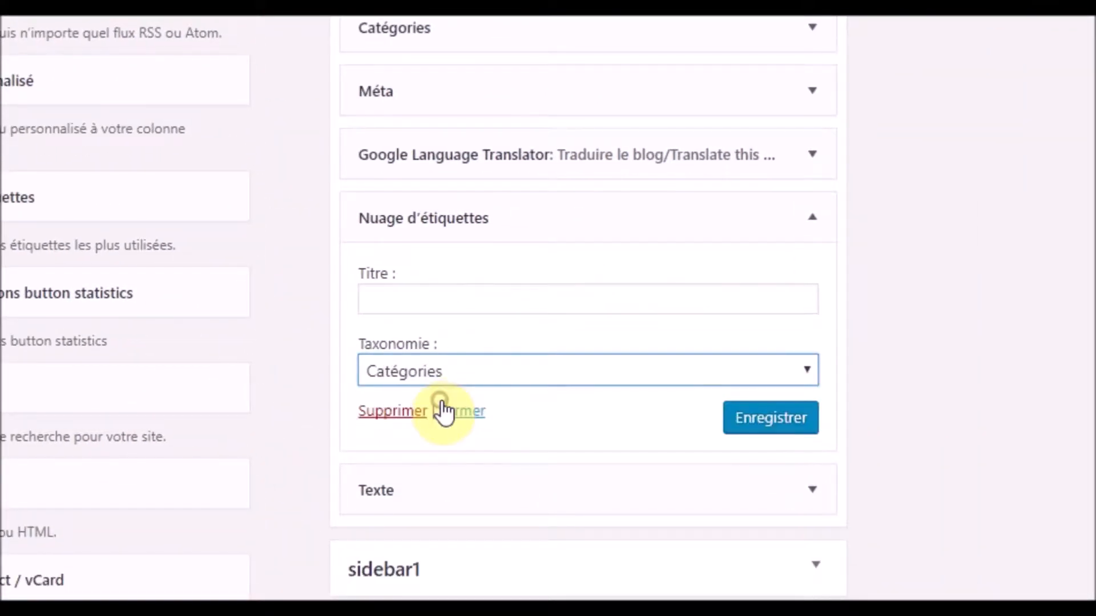
left_click(775, 423)
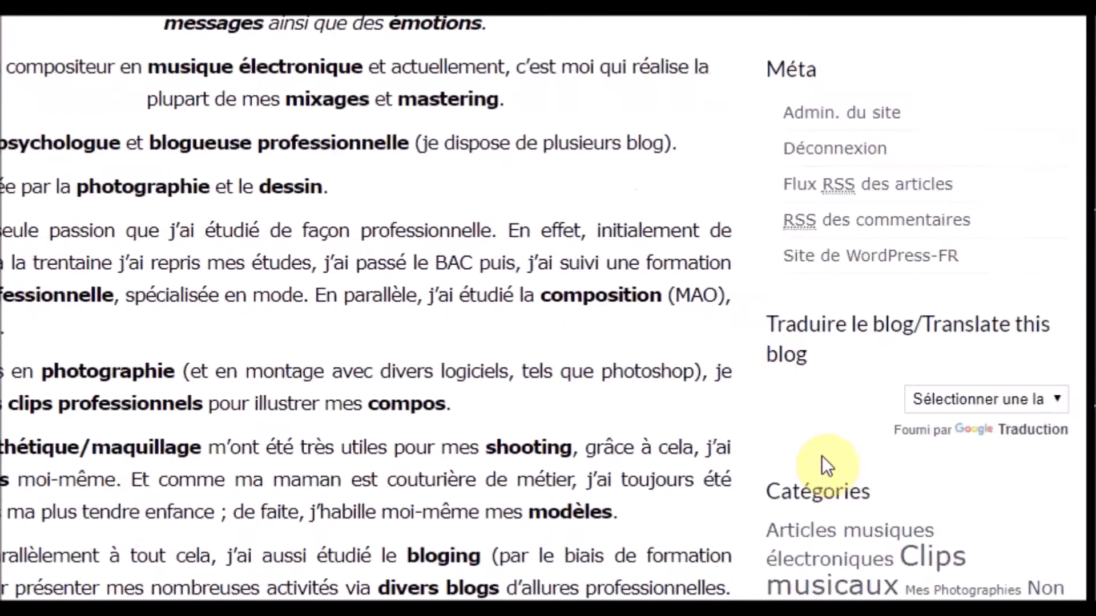
Examine the Catégories cloud in the A propos page's sidebar and compare it with the regular Catégories list.
scroll(820, 455, "down", 1)
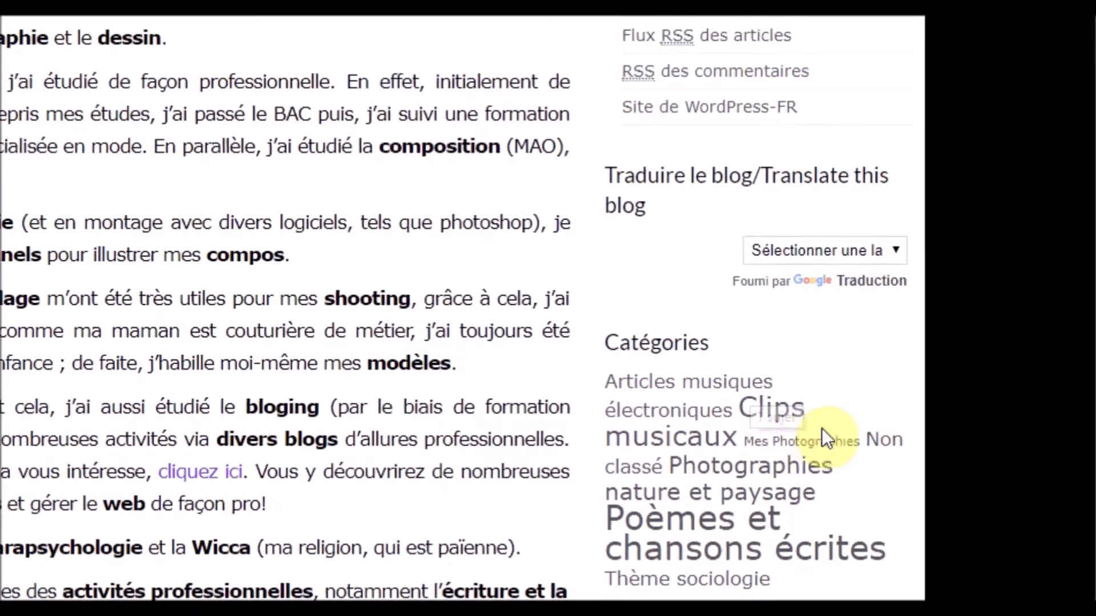
scroll(742, 457, "down", 1)
scroll(777, 447, "up", 5)
scroll(776, 442, "up", 5)
scroll(776, 440, "down", 5)
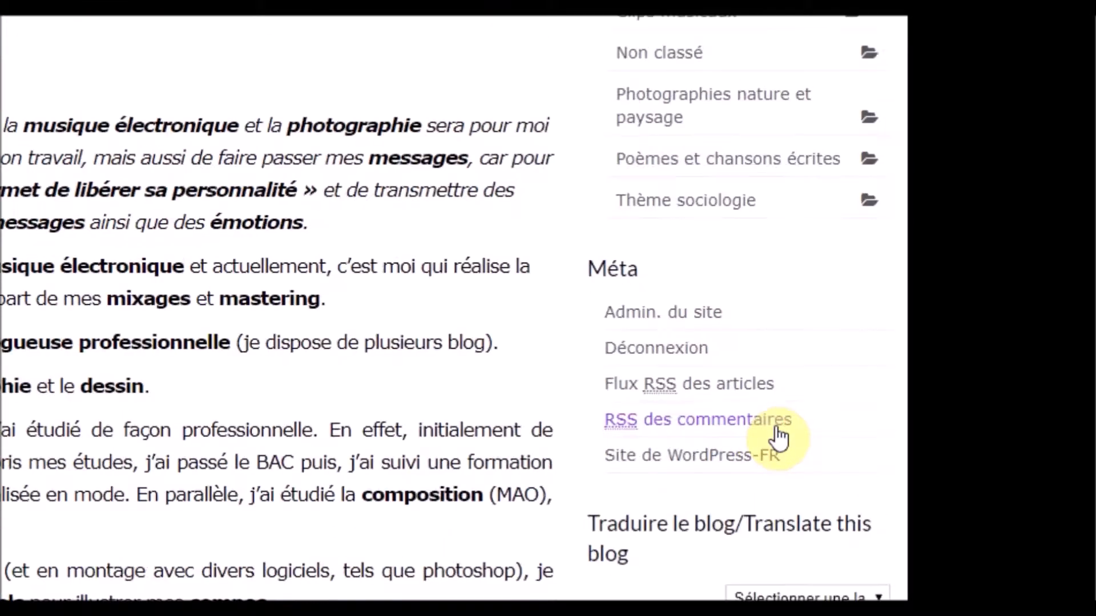
scroll(777, 459, "down", 5)
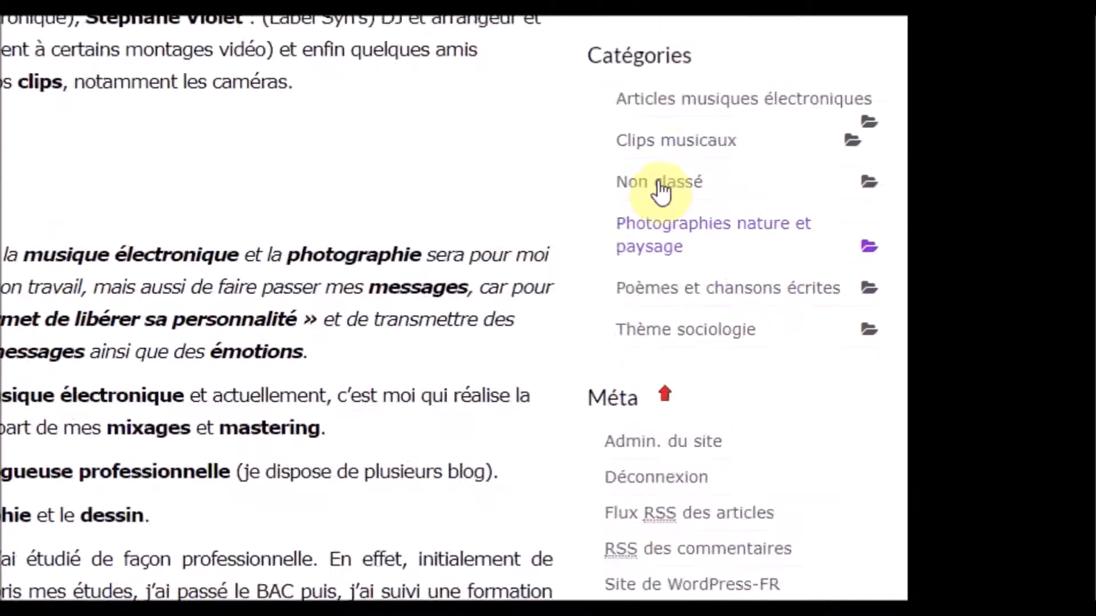
scroll(677, 205, "up", 2)
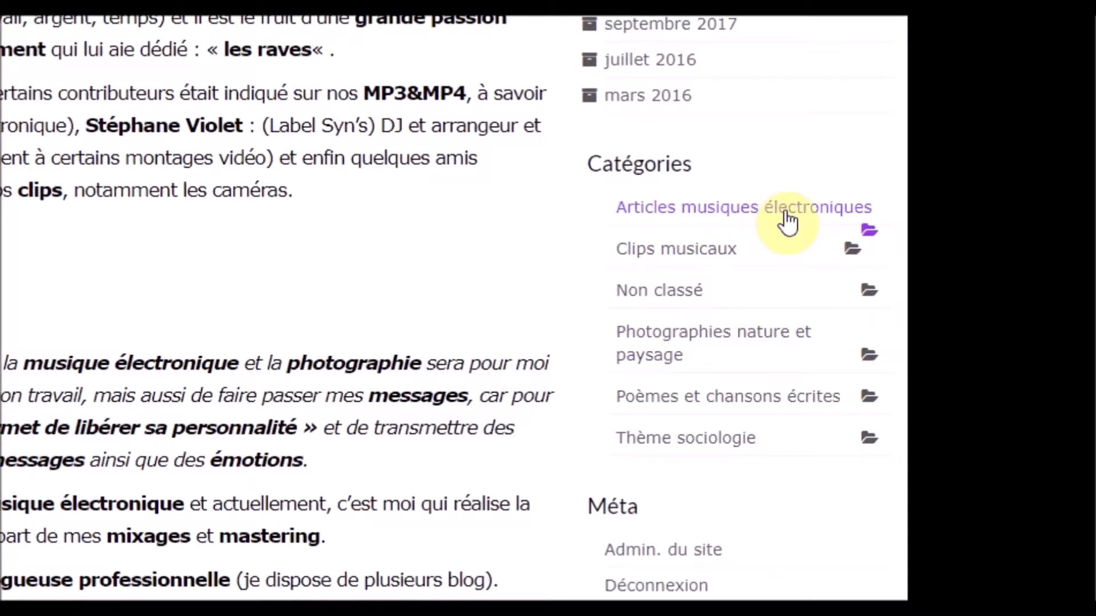
scroll(705, 269, "down", 9)
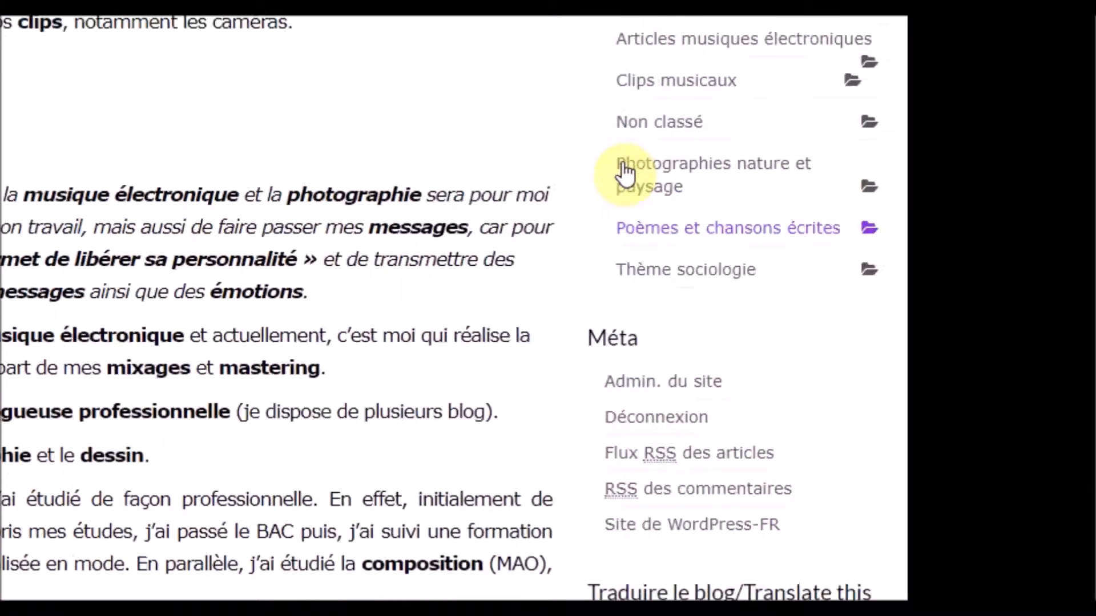
scroll(623, 171, "up", 2)
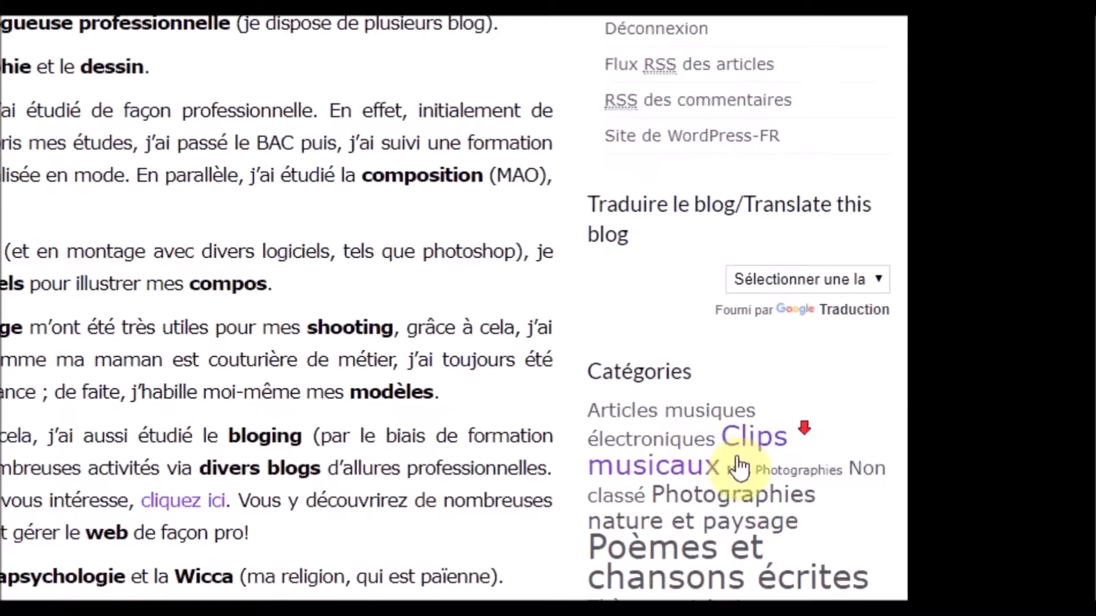
scroll(647, 372, "up", 2)
scroll(656, 394, "down", 2)
scroll(685, 460, "down", 1)
scroll(694, 452, "up", 2)
scroll(675, 462, "down", 4)
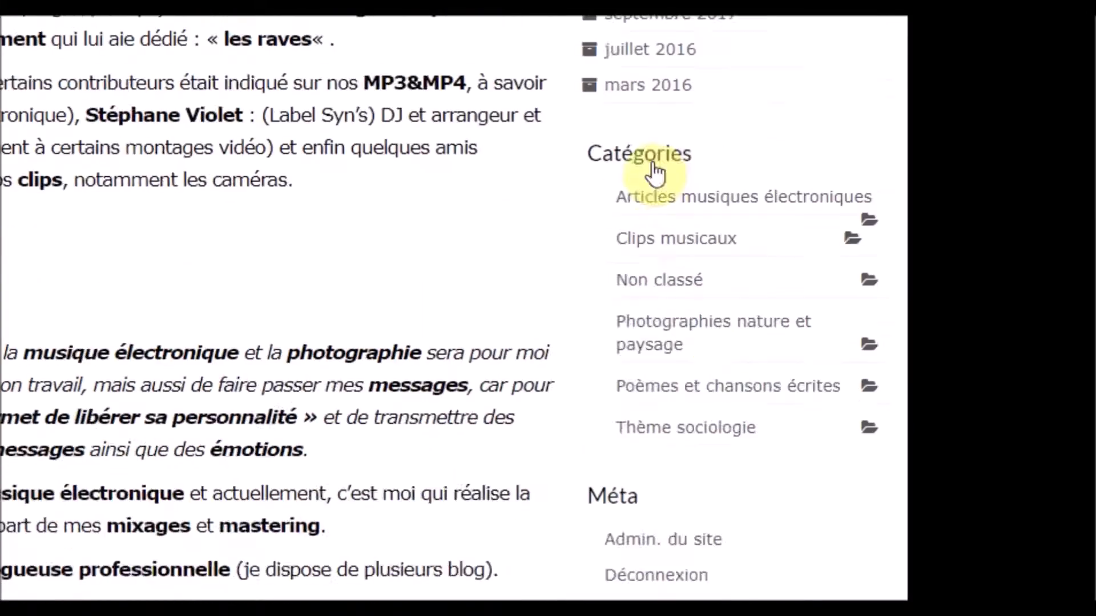
Compare the tag cloud of categories under the translation widget with the plain Catégories list in the page's sidebar.
scroll(662, 240, "down", 1)
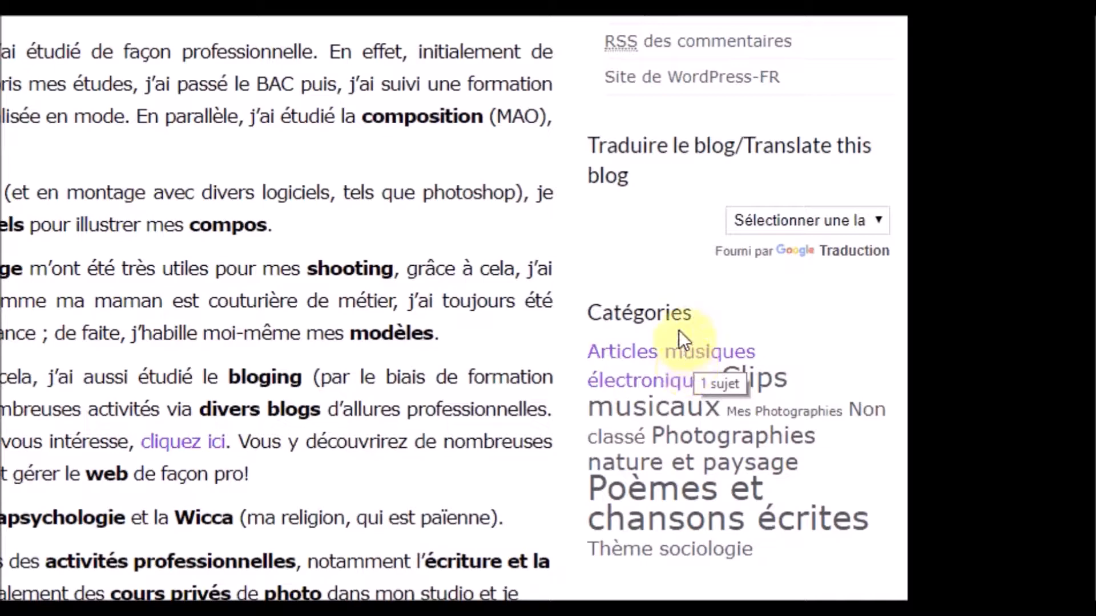
scroll(679, 330, "down", 1)
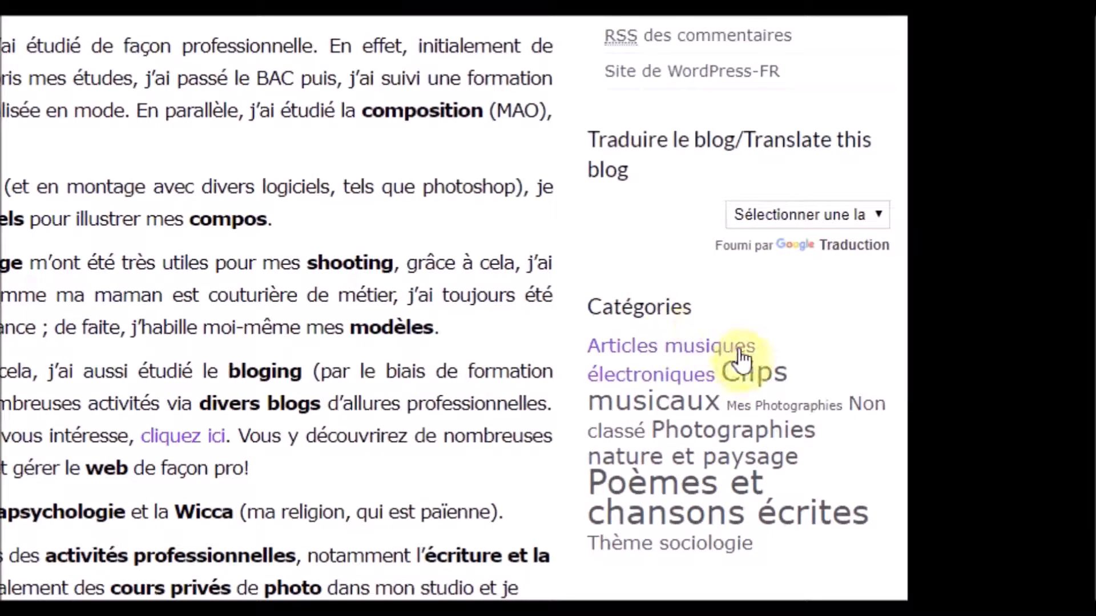
scroll(847, 388, "up", 6)
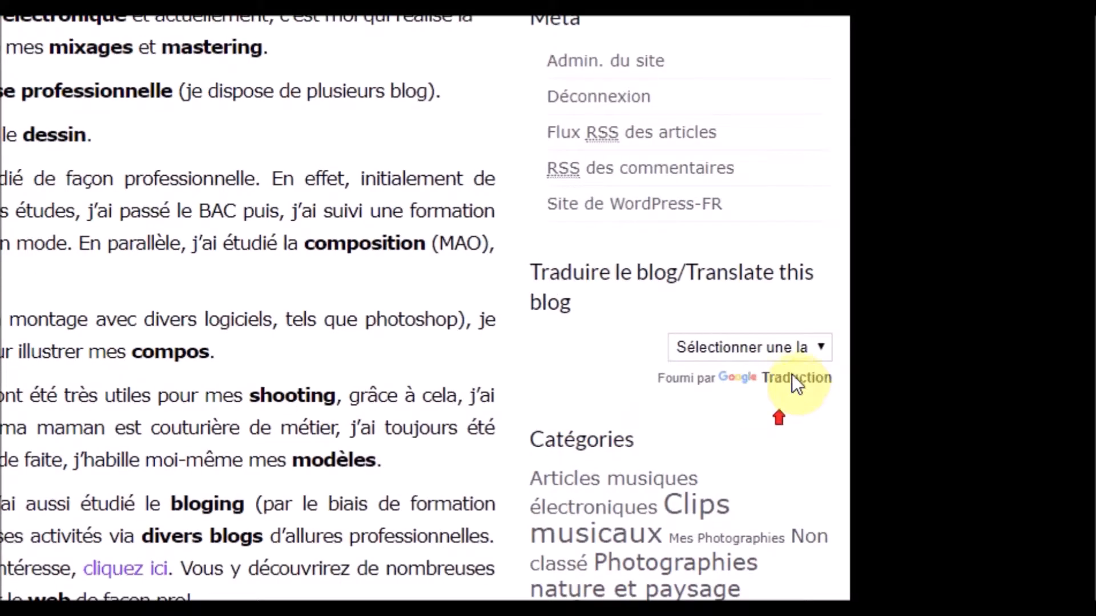
scroll(570, 171, "up", 5)
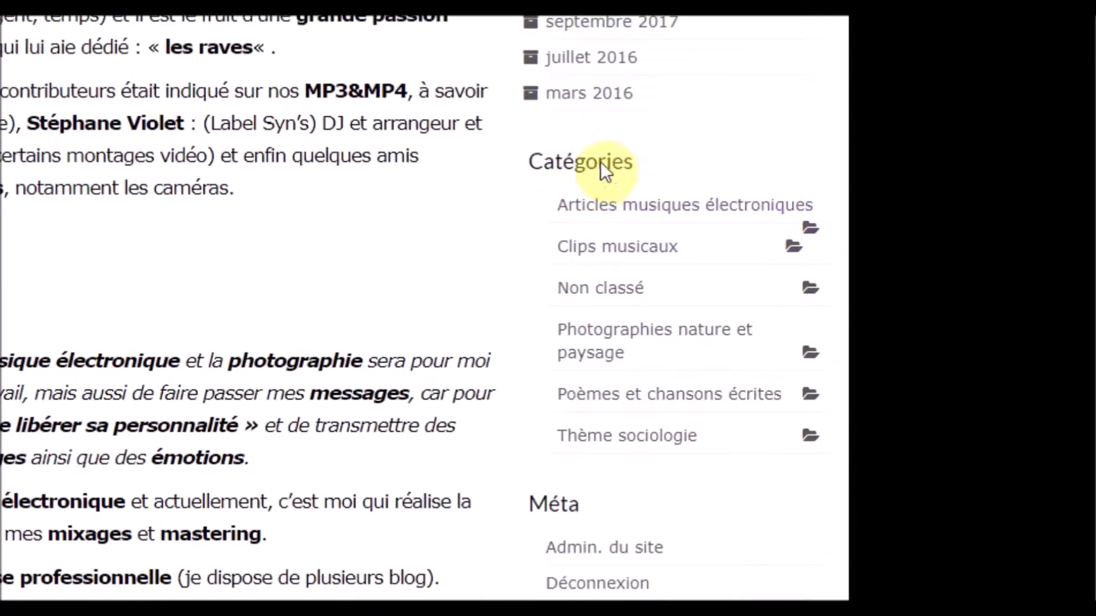
scroll(494, 162, "down", 1)
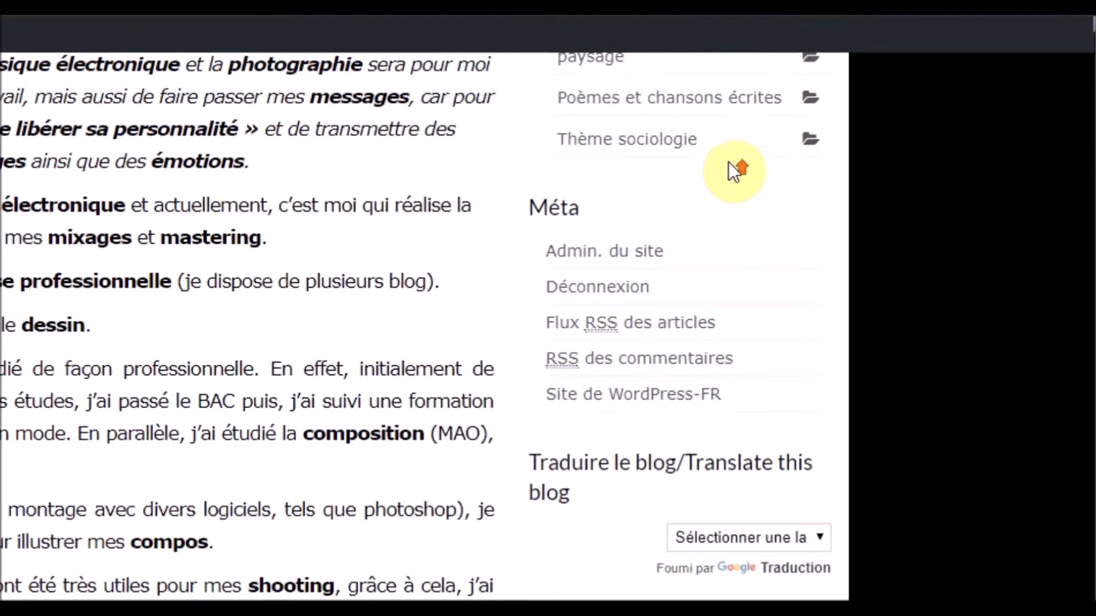
scroll(729, 166, "up", 7)
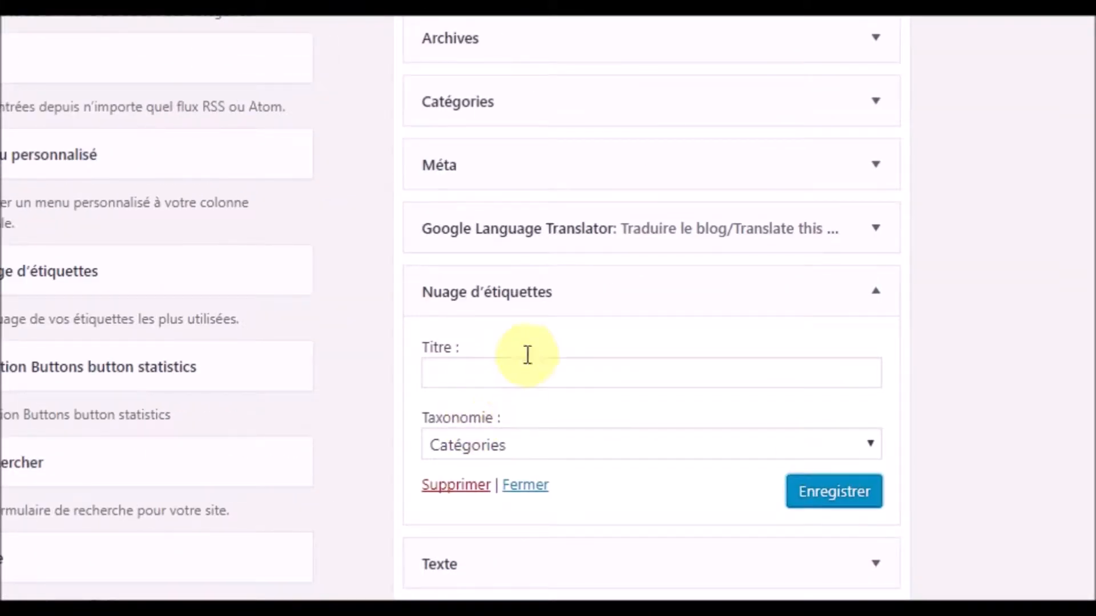
Delete the Nuage d'étiquettes widget from the Barre latérale principale in the Widgets administration.
scroll(741, 466, "down", 1)
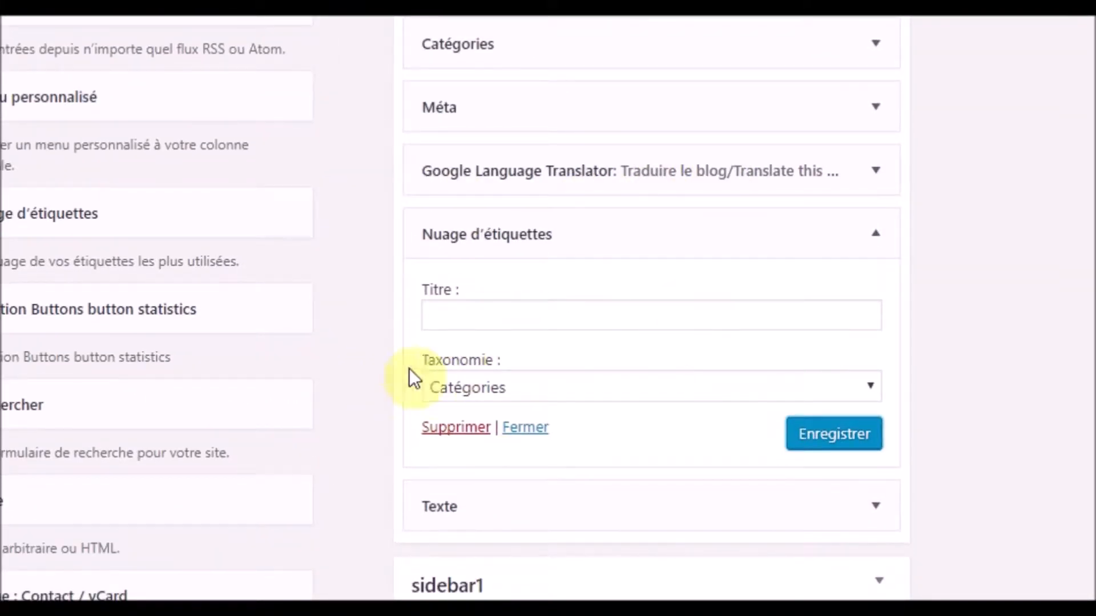
left_click(470, 432)
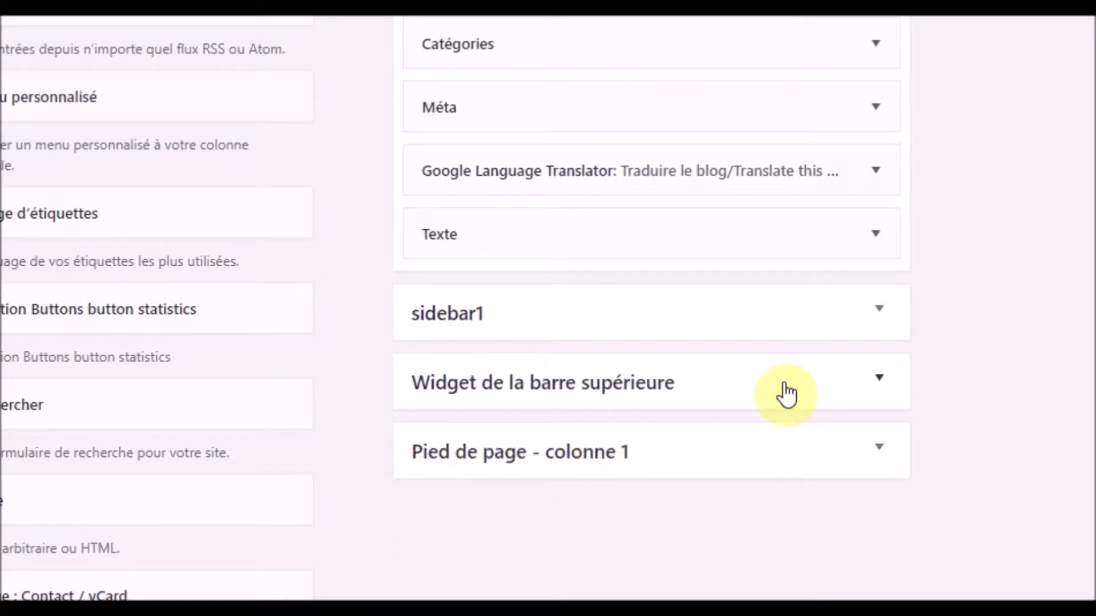
Review the available widgets and the Widgets désactivés area on the Widgets page.
scroll(788, 392, "up", 2)
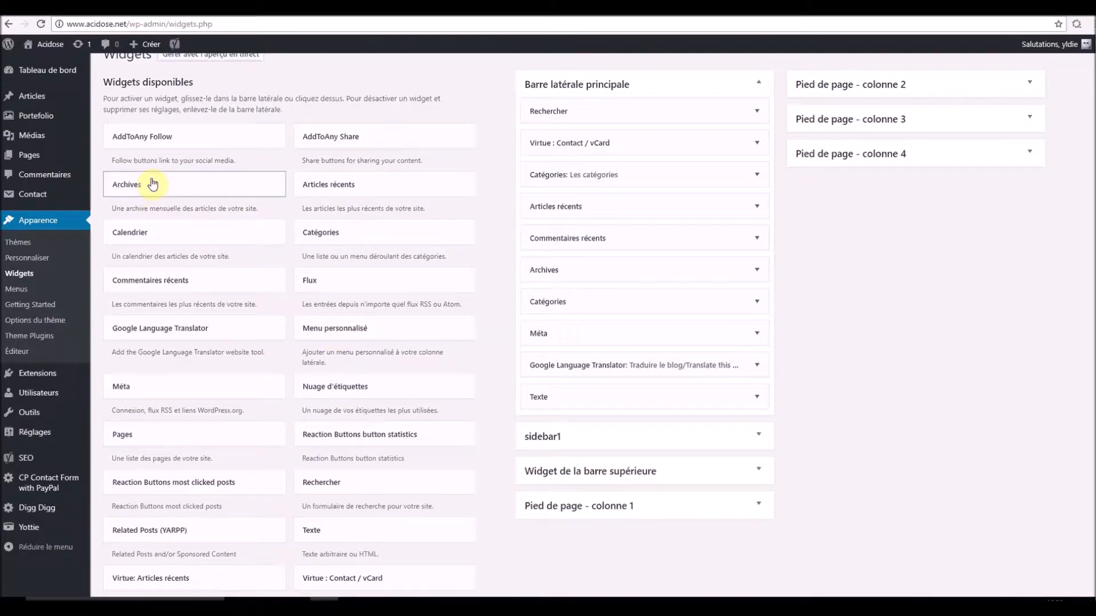
scroll(377, 428, "down", 2)
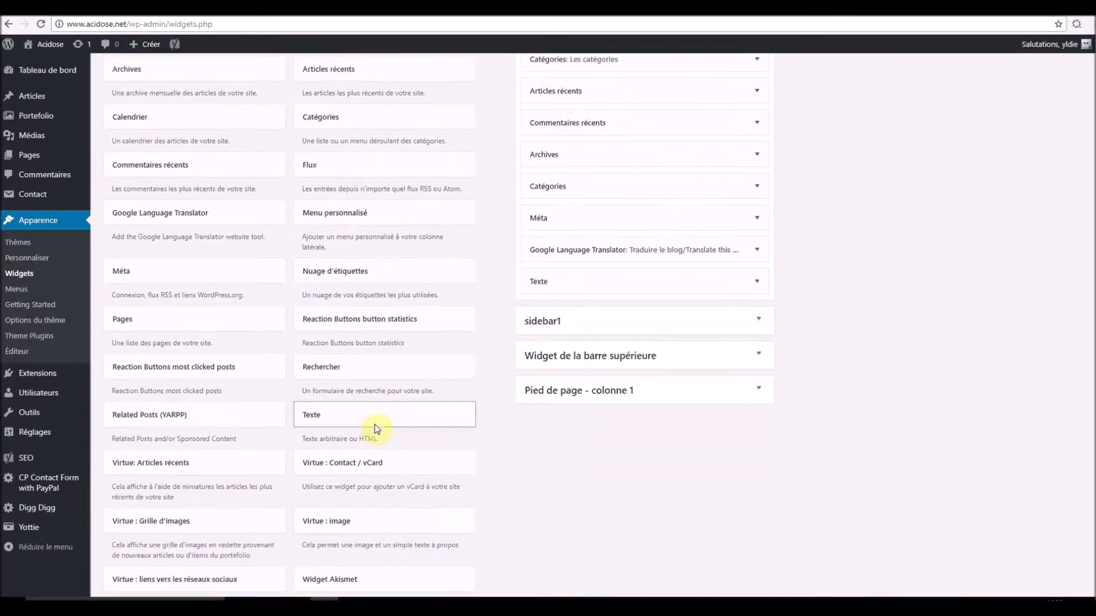
scroll(389, 417, "down", 2)
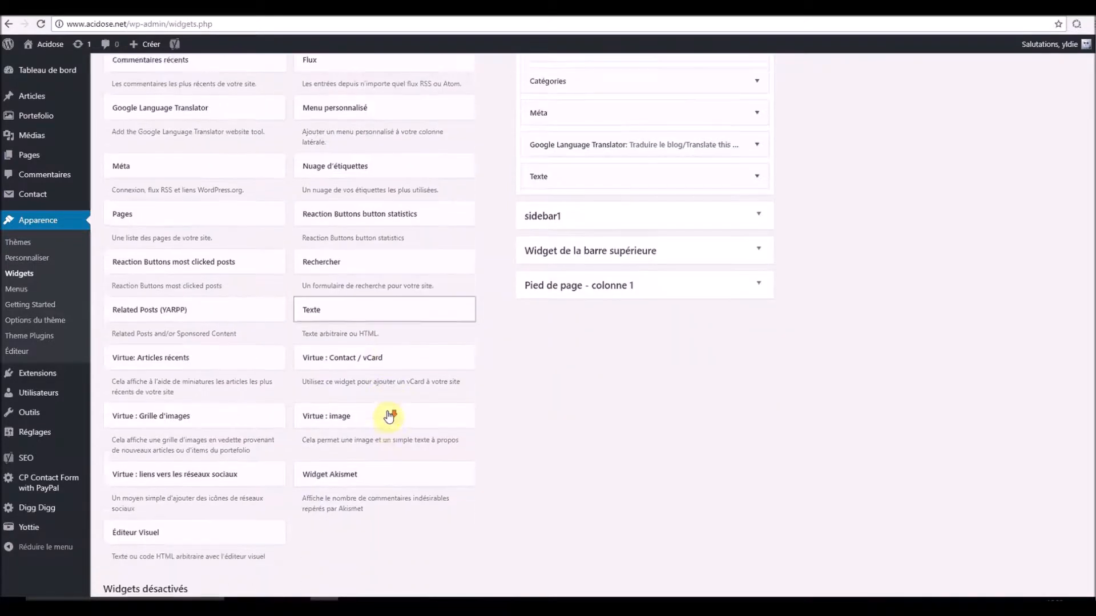
scroll(383, 411, "down", 3)
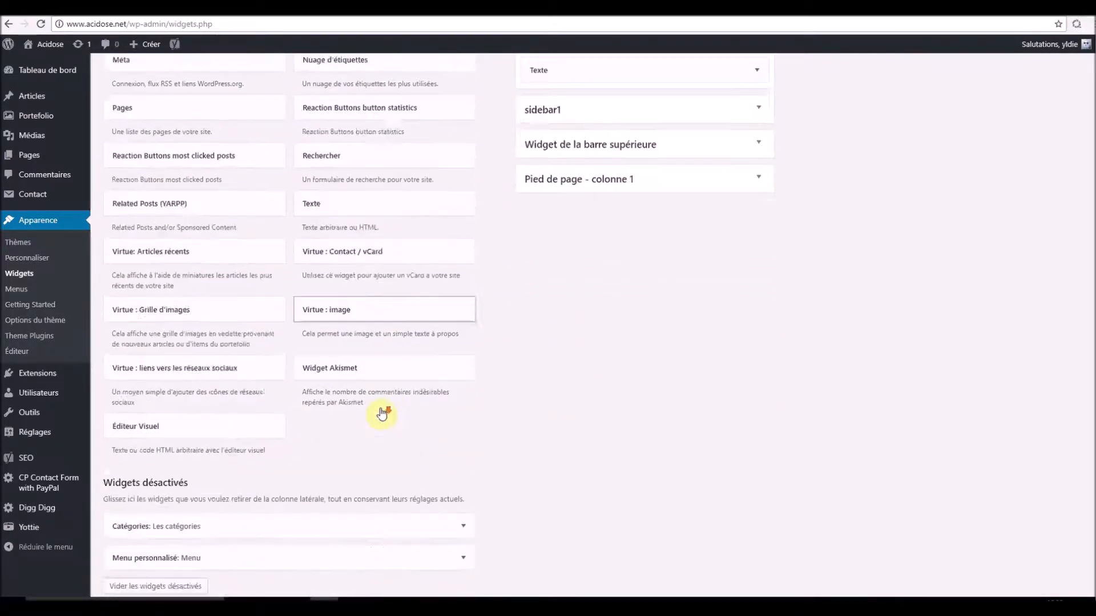
scroll(379, 413, "up", 4)
scroll(374, 378, "up", 1)
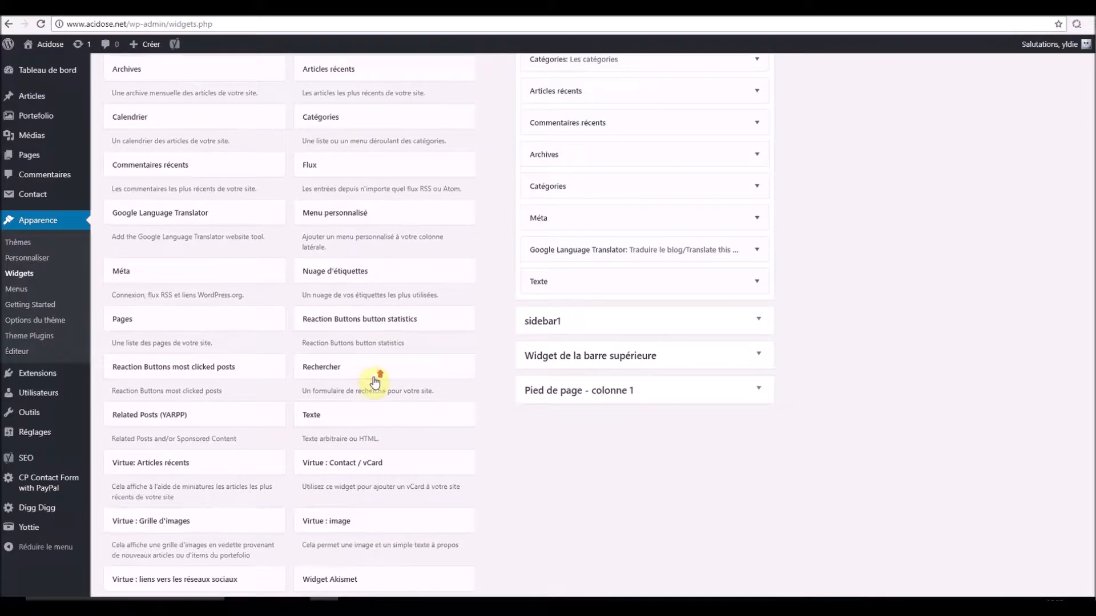
scroll(374, 381, "up", 2)
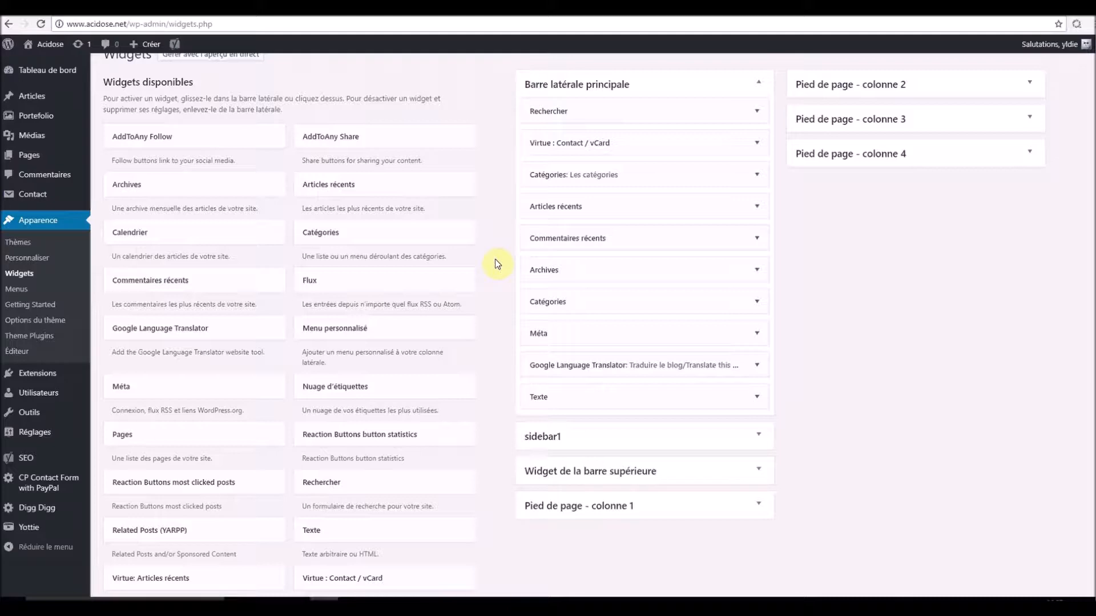
scroll(502, 272, "down", 5)
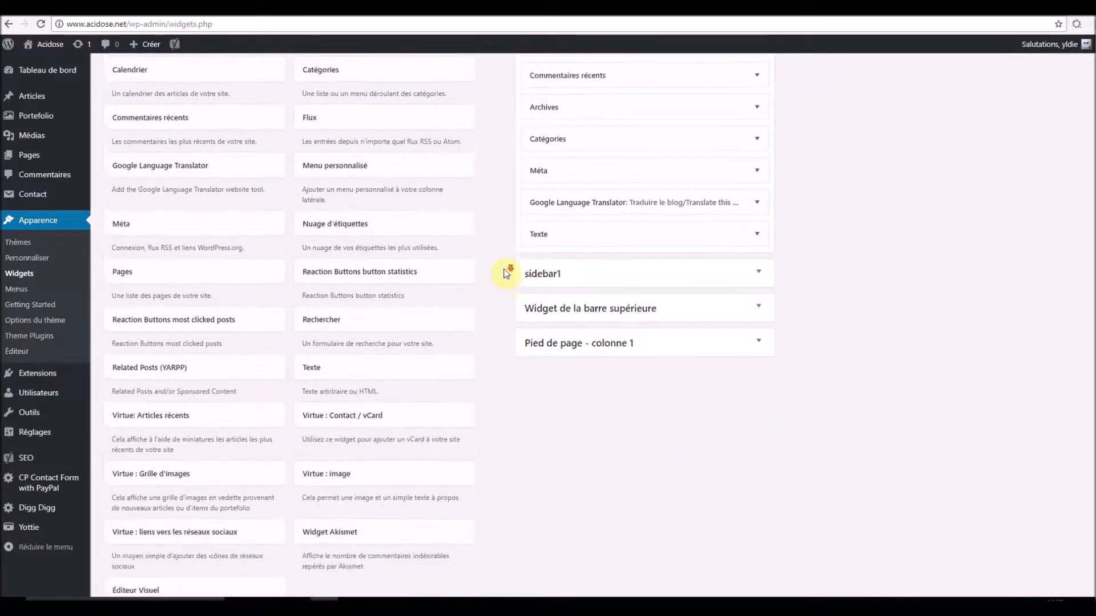
scroll(501, 272, "up", 1)
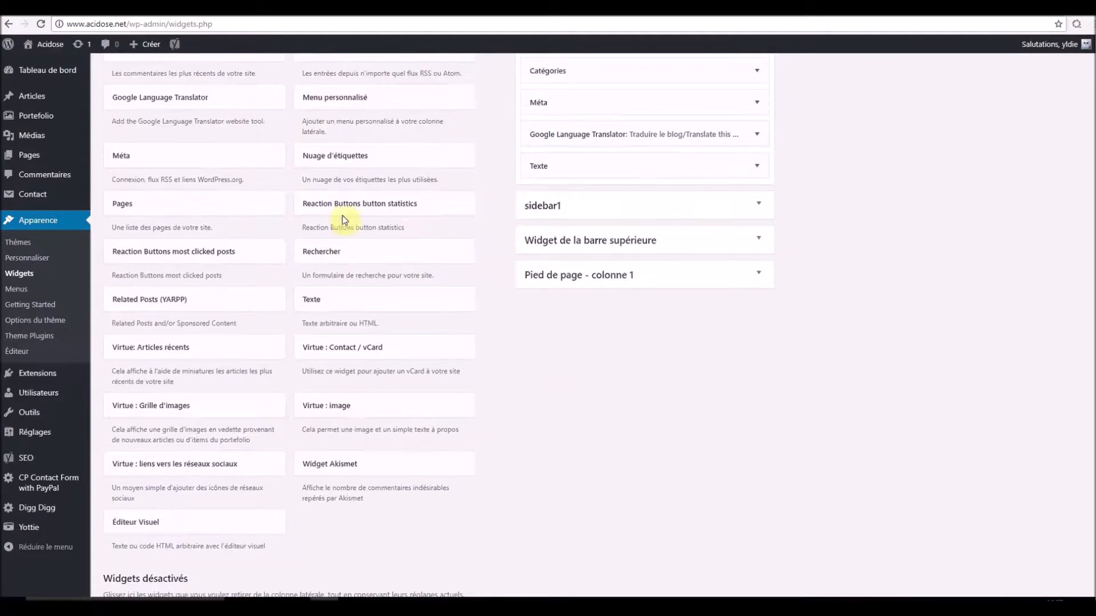
Place the "Virtue : liens vers les réseaux sociaux" widget in Widgets désactivés and look through its social network fields.
scroll(250, 274, "down", 3)
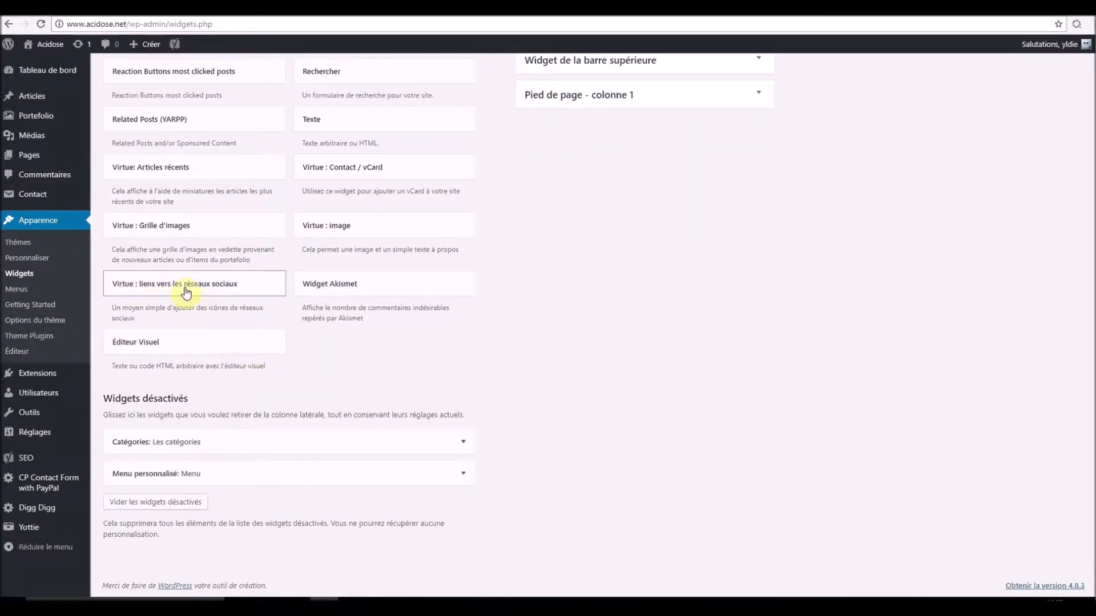
left_click_drag(166, 283, 171, 502)
scroll(234, 469, "down", 2)
scroll(251, 483, "down", 2)
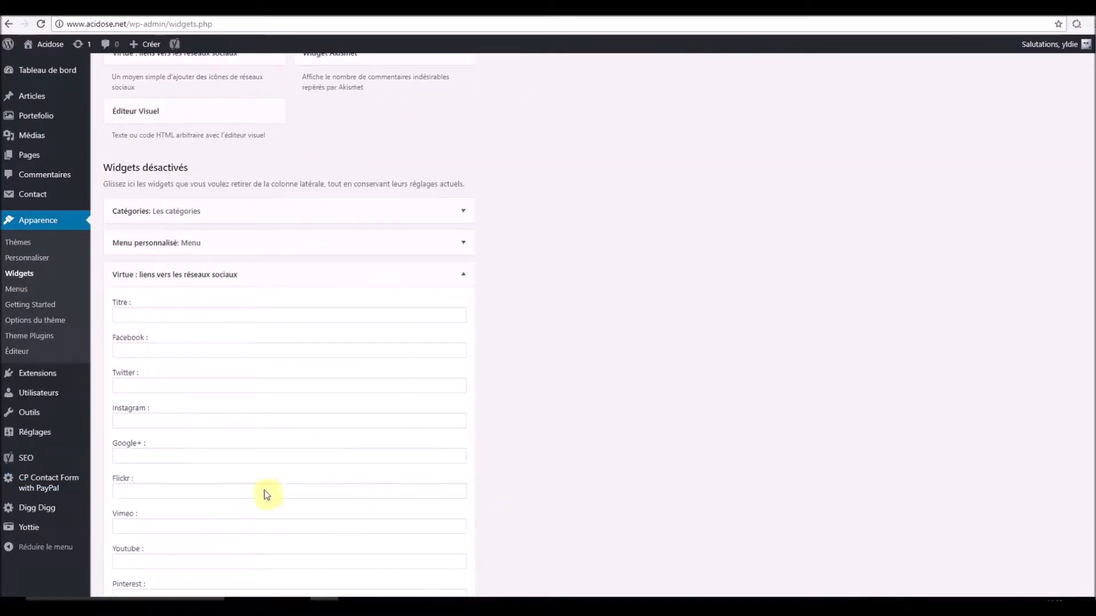
scroll(285, 411, "down", 3)
scroll(245, 365, "up", 4)
scroll(367, 316, "up", 3)
Remove the "Menu personnalisé: Menu" and "Virtue : liens vers les réseaux sociaux" widgets from Widgets désactivés.
left_click_drag(147, 465, 157, 248)
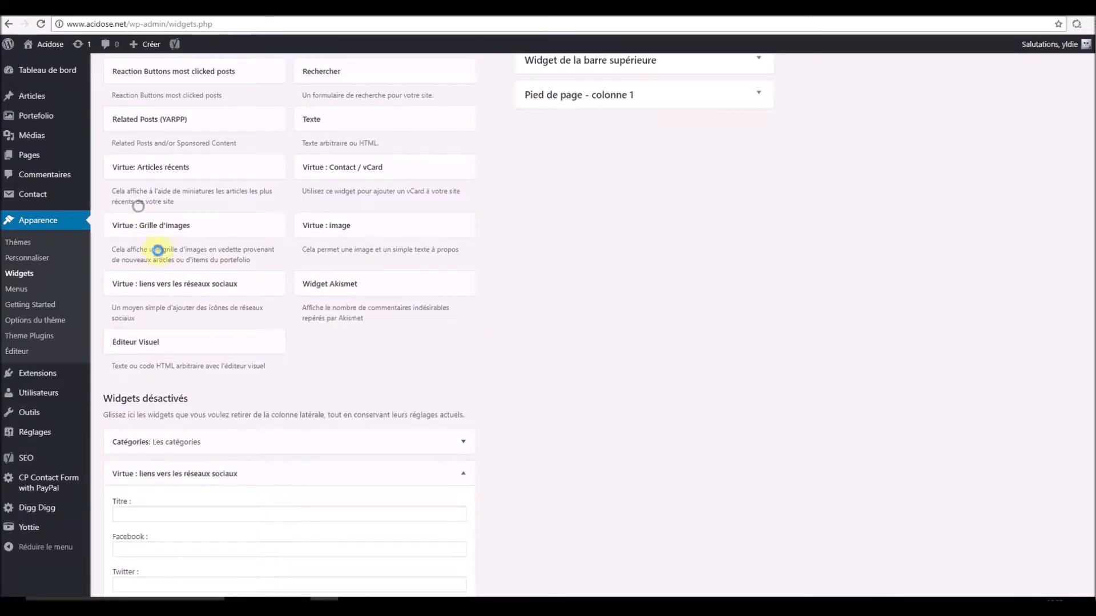
scroll(271, 431, "down", 2)
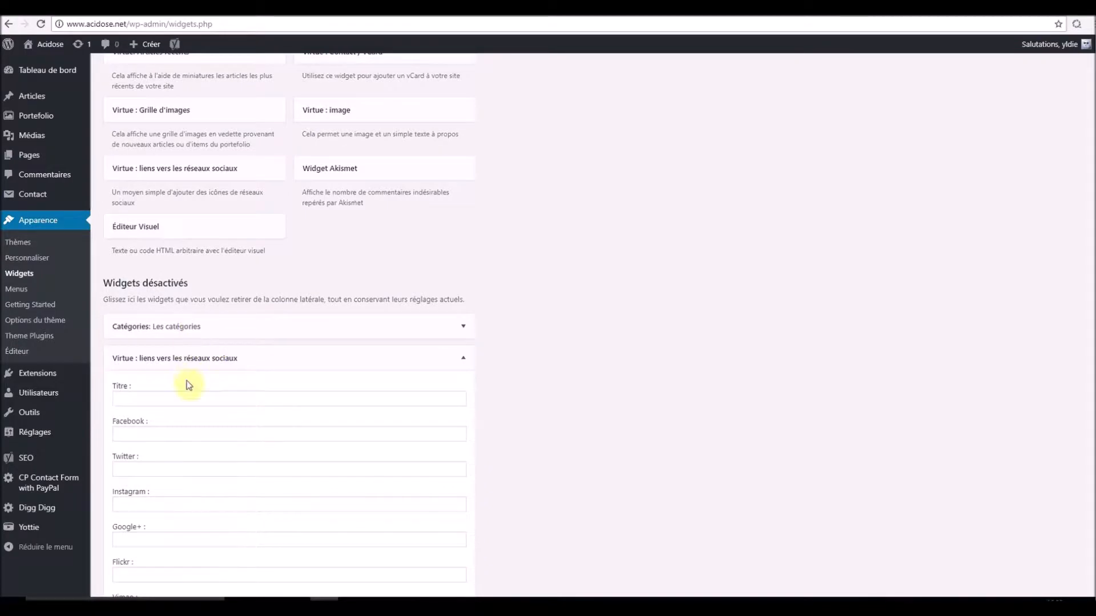
left_click_drag(152, 356, 196, 220)
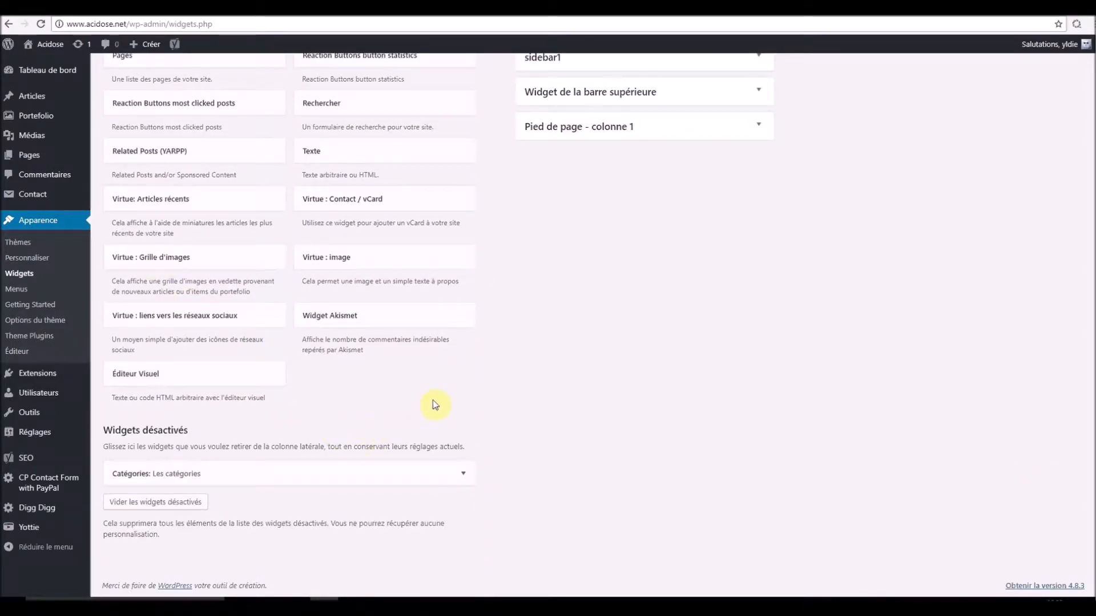
Open the theme customizer and go to its Widgets section.
scroll(436, 472, "up", 8)
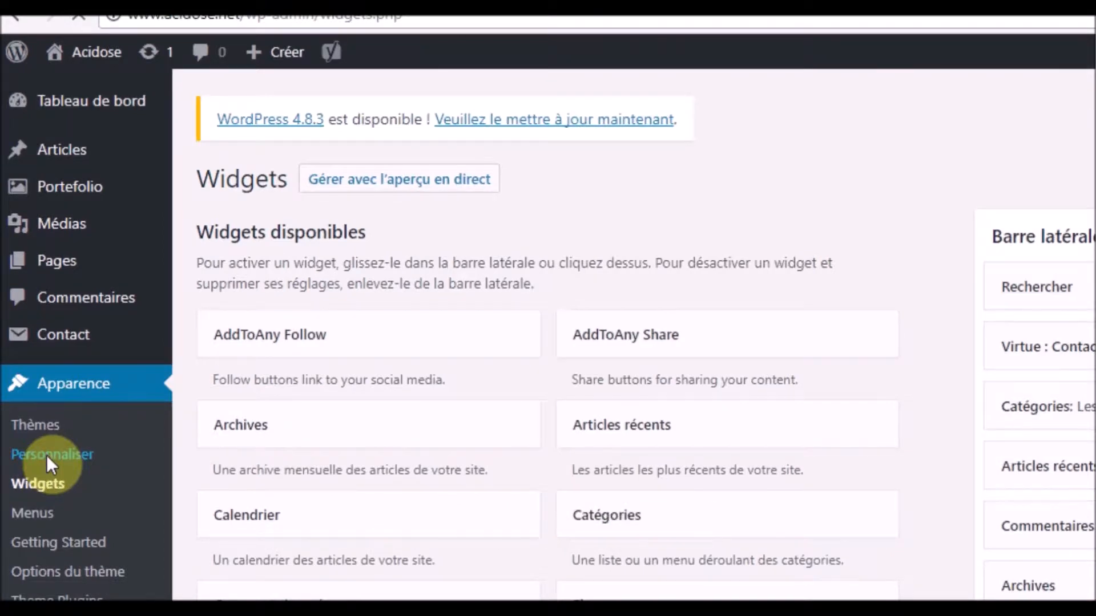
left_click(46, 455)
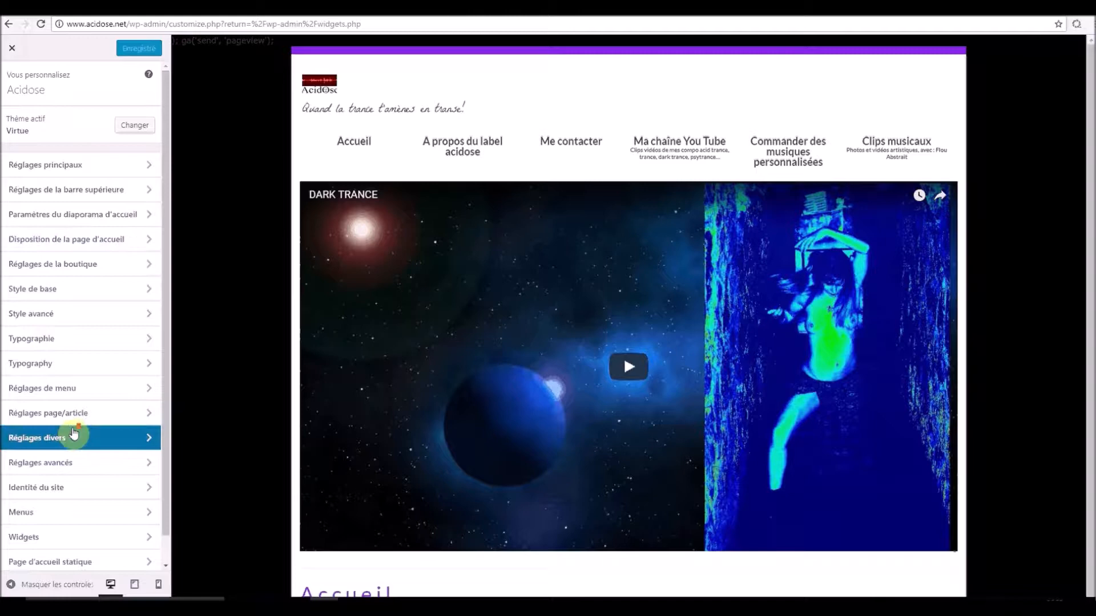
scroll(69, 399, "down", 1)
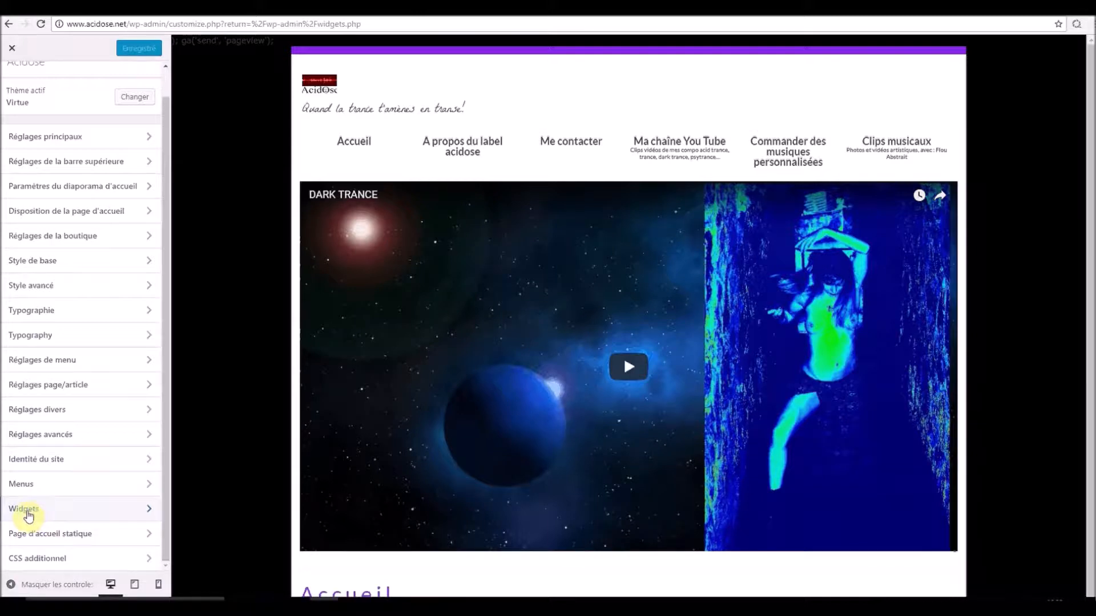
left_click(29, 515)
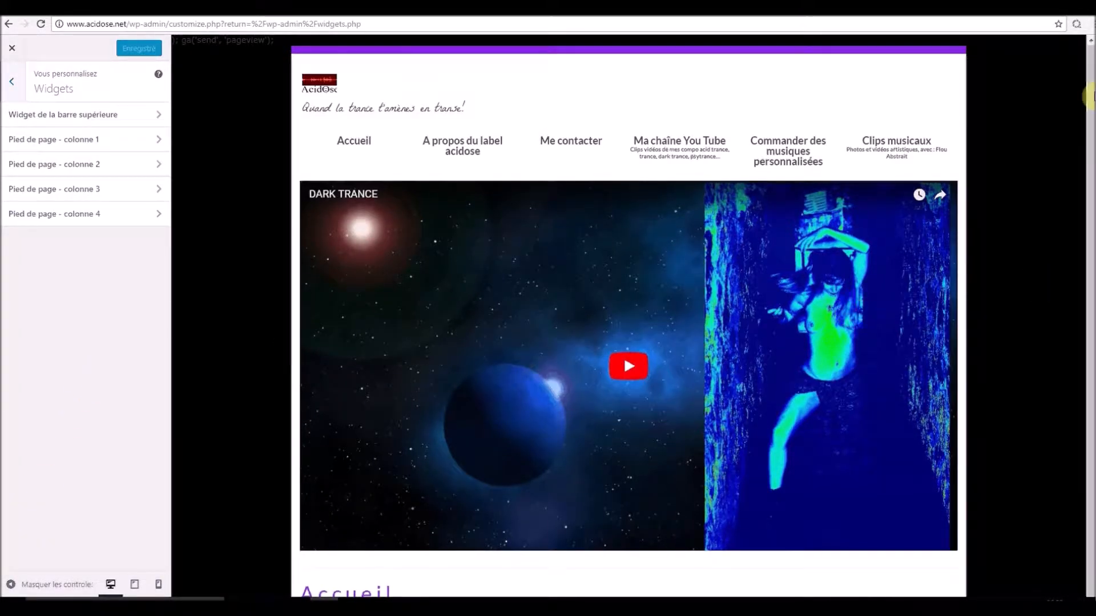
Load the "A propos du label acidose" page in the customizer preview and look over its sidebar widgets.
left_click_drag(1092, 183, 1046, 239)
scroll(1046, 239, "down", 9)
scroll(1054, 492, "up", 14)
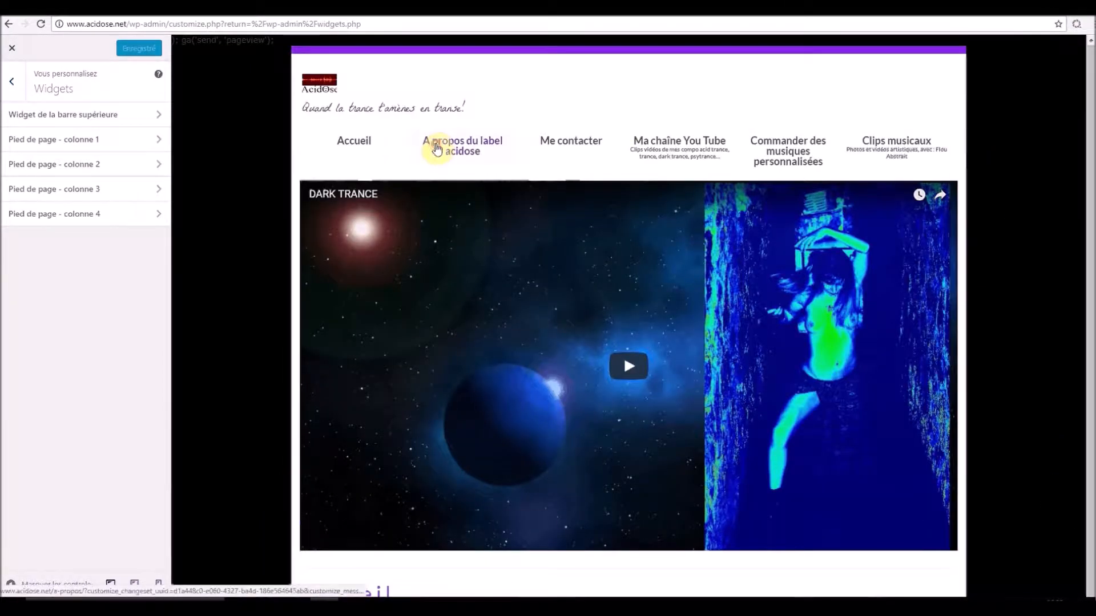
left_click(437, 147)
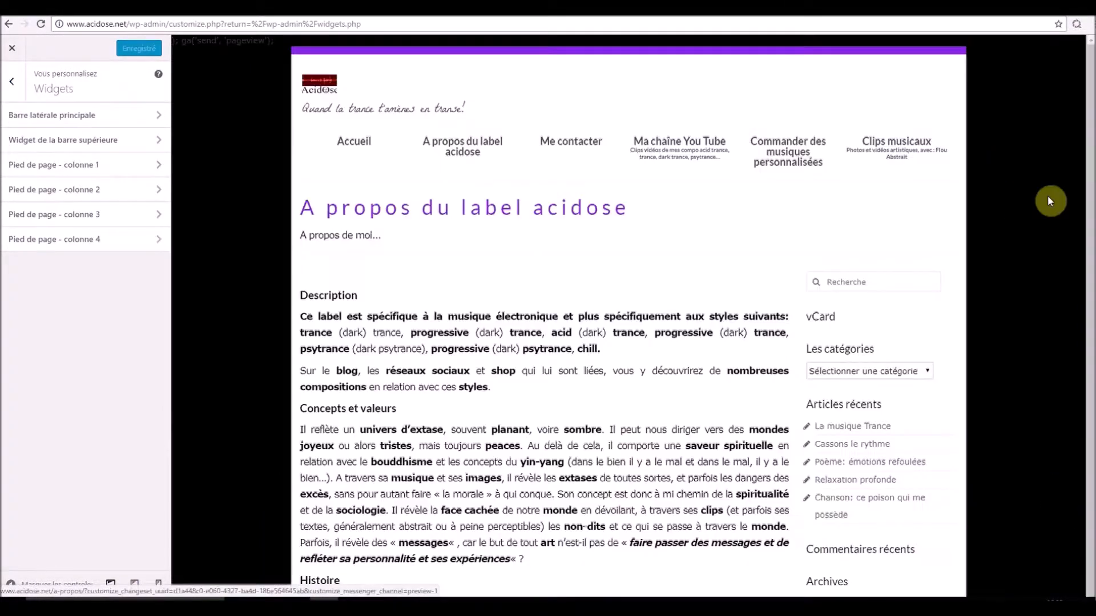
scroll(1090, 139, "down", 7)
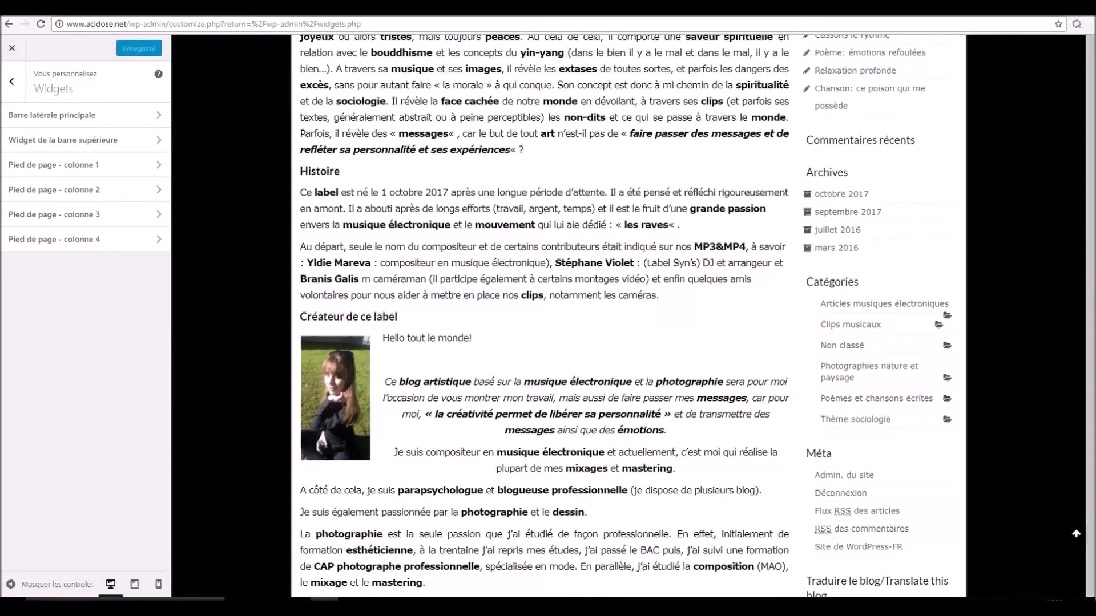
scroll(1090, 139, "down", 2)
scroll(1091, 138, "up", 3)
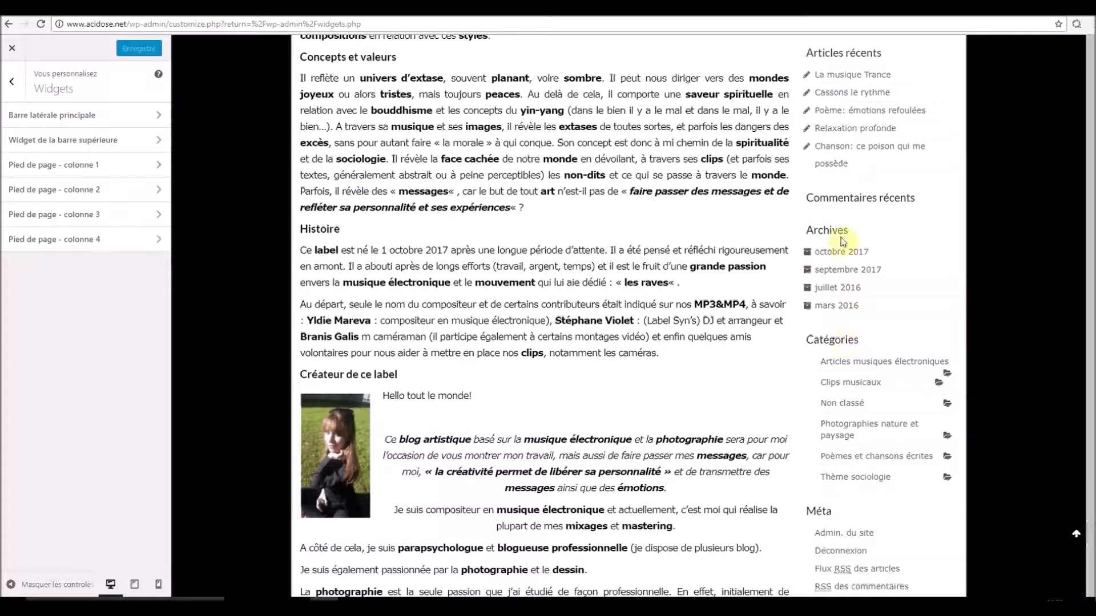
Open the Barre latérale principale widget area and expand the settings of its Commentaires récents widget.
left_click(94, 117)
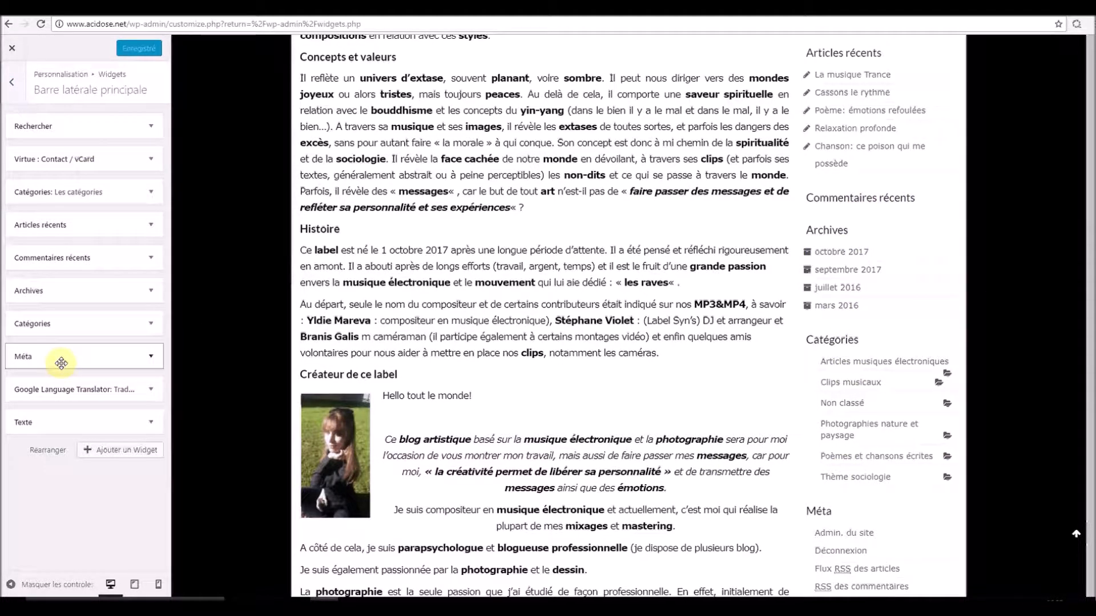
left_click(150, 258)
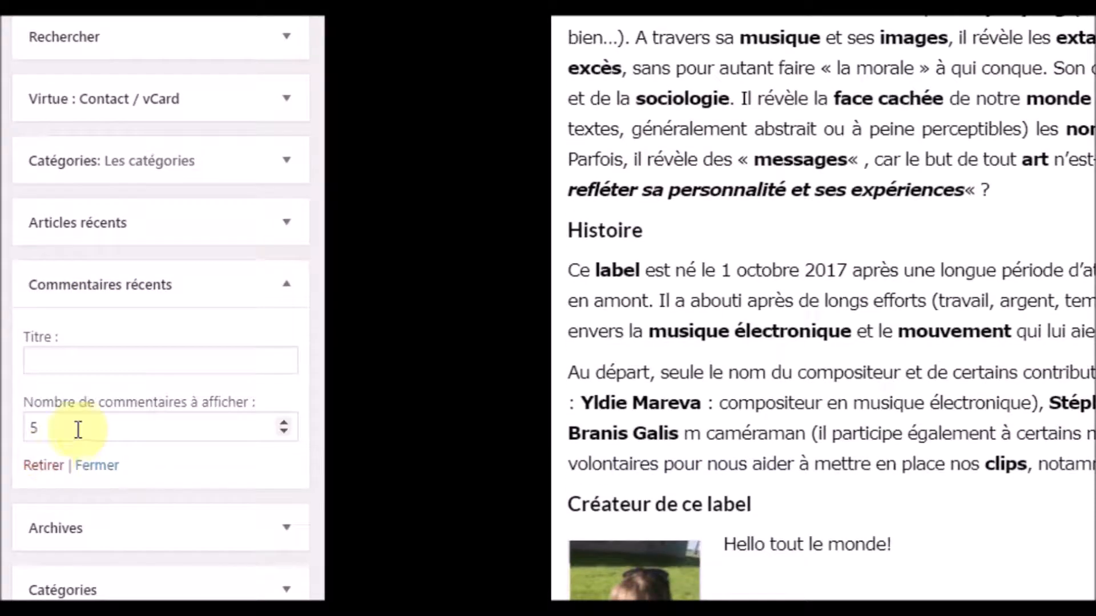
Set the number of comments to display in the Commentaires récents widget to 8.
left_click(285, 423)
left_click(284, 422)
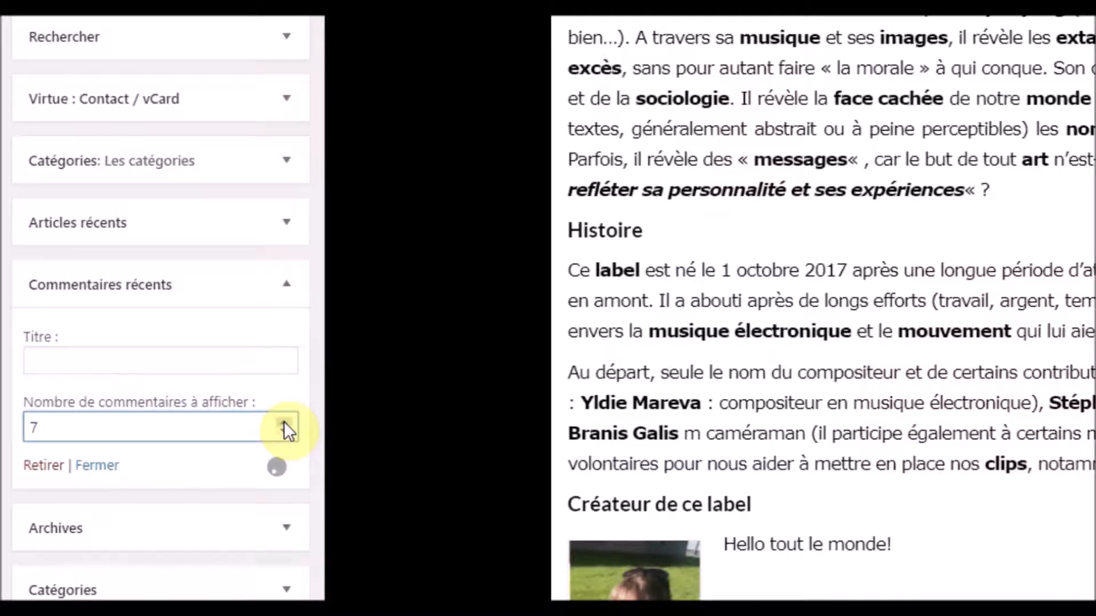
left_click(284, 422)
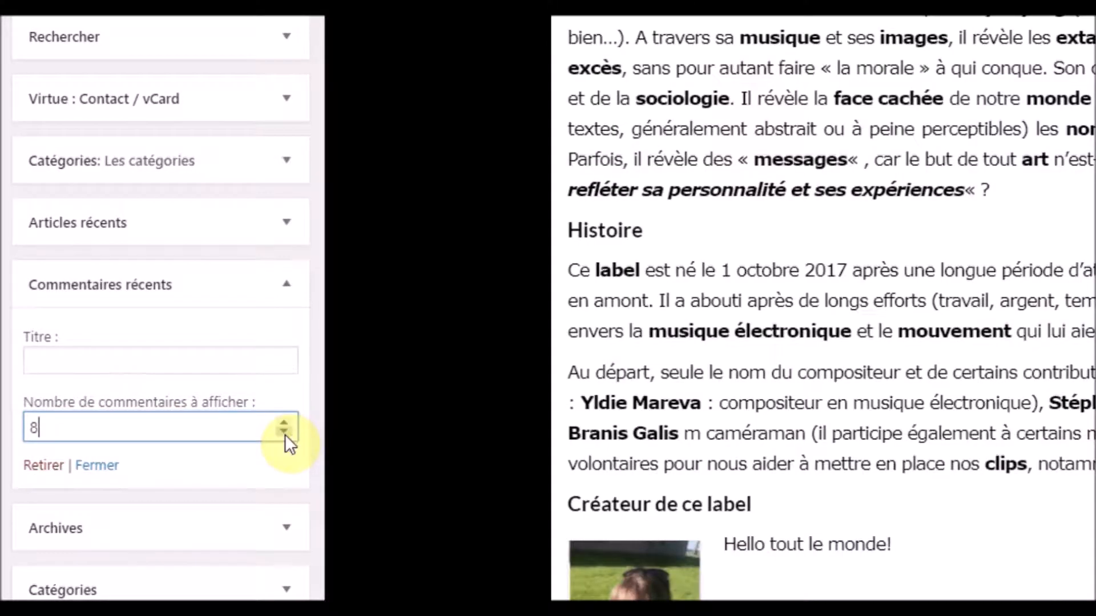
Set the number of comments to display back to 5 and remove the Commentaires récents widget from the main sidebar.
left_click(284, 433)
left_click(284, 432)
left_click(284, 433)
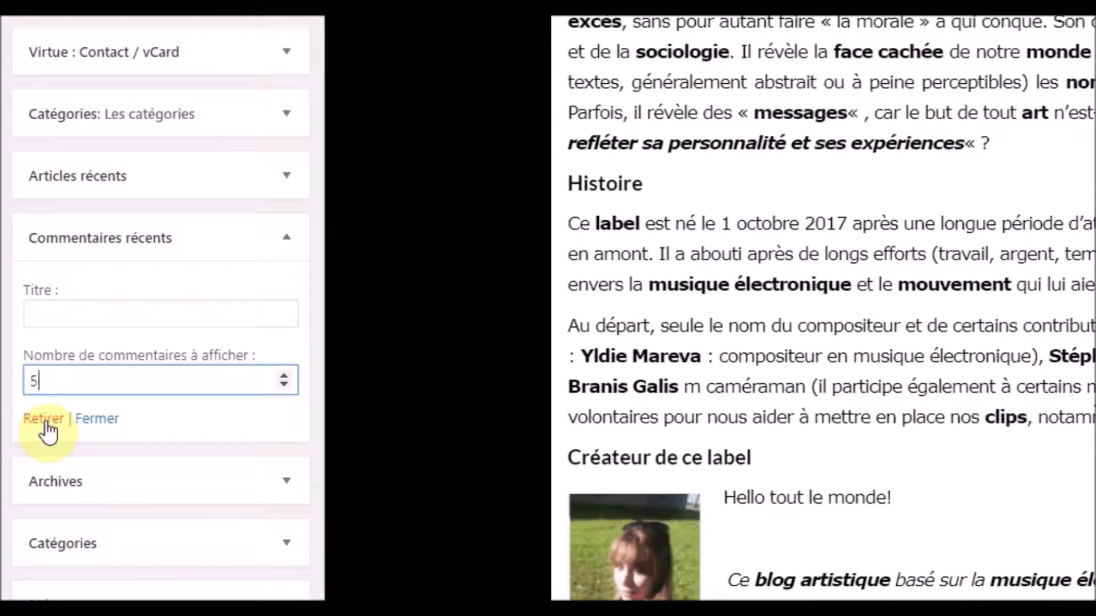
left_click(45, 426)
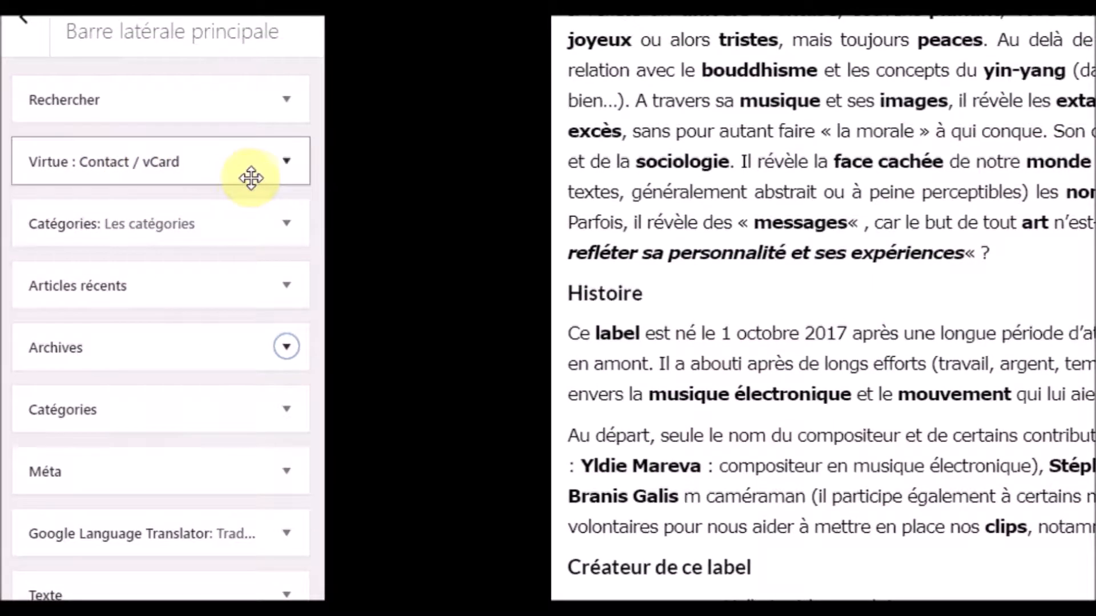
Move the Virtue : Contact / vCard widget directly below Archives and check its new position in the page preview.
left_click_drag(265, 170, 185, 349)
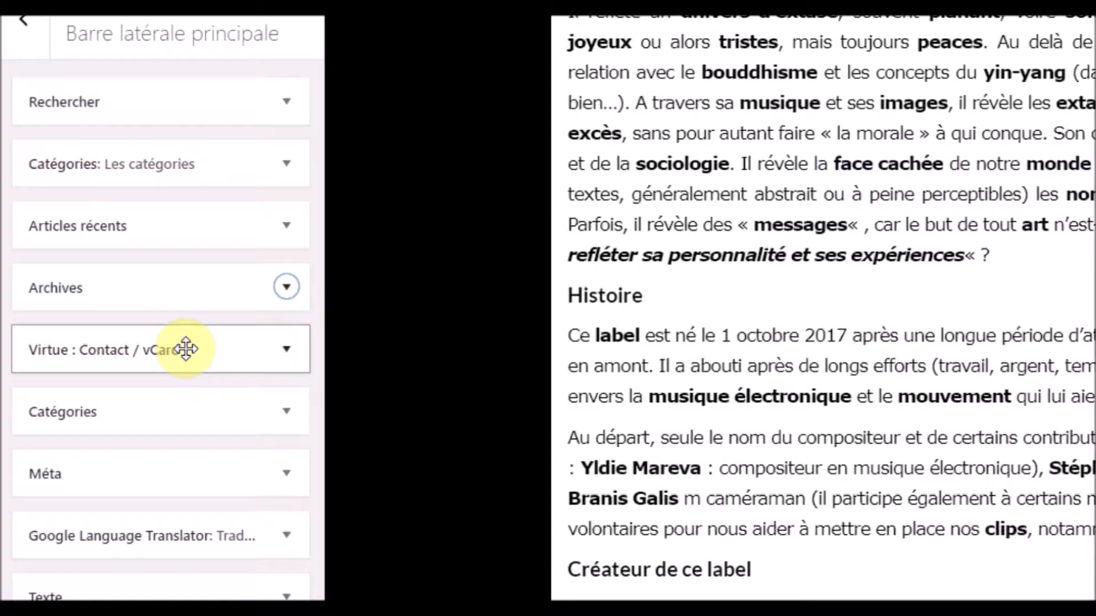
scroll(662, 359, "up", 1)
scroll(711, 450, "down", 1)
scroll(712, 432, "up", 2)
scroll(704, 171, "up", 3)
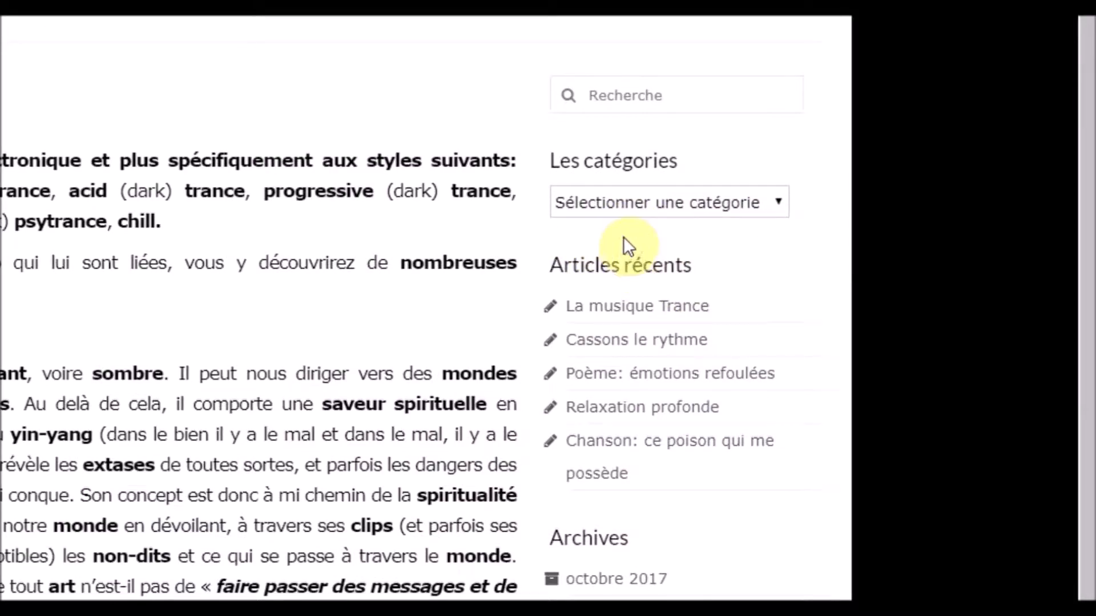
scroll(577, 464, "down", 6)
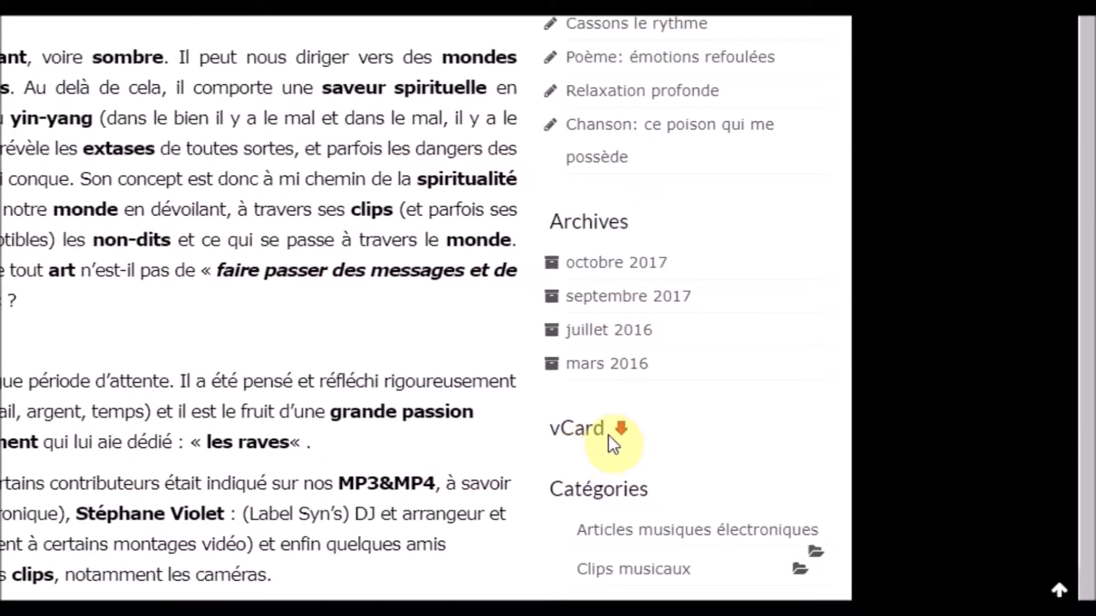
scroll(609, 437, "down", 4)
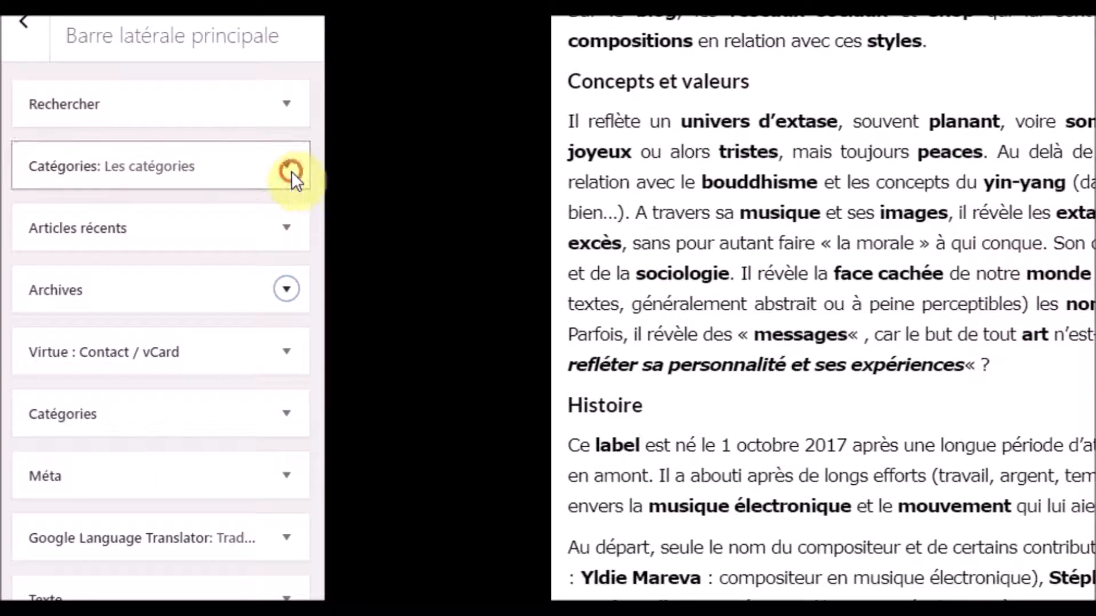
Check the settings of the Les catégories widget and expand the settings of the untitled Catégories widget.
left_click(291, 171)
left_click(291, 172)
left_click(282, 423)
left_click(287, 420)
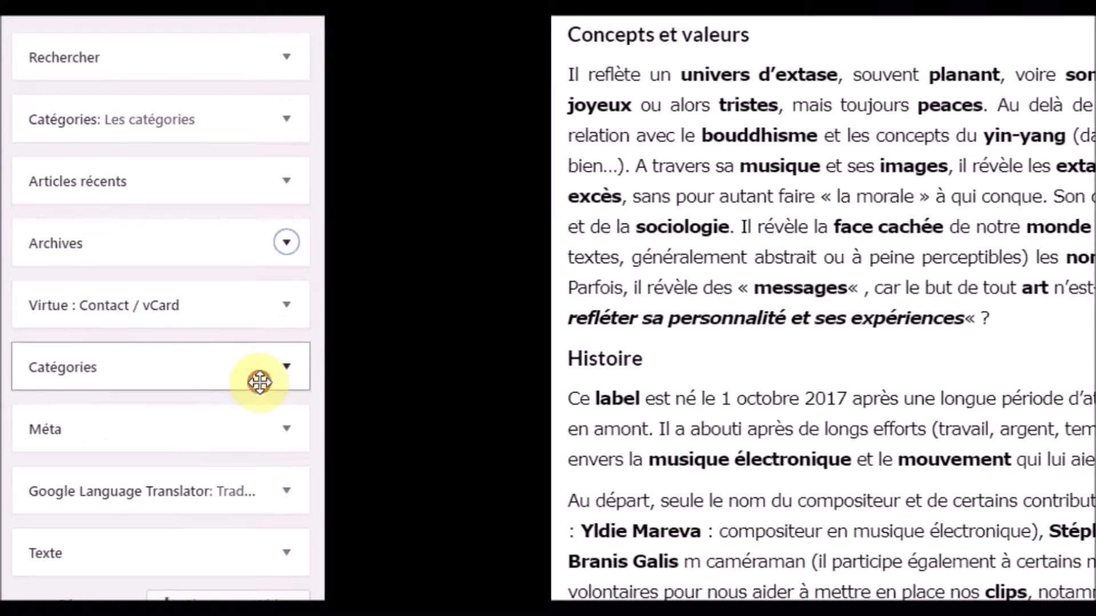
left_click(292, 419)
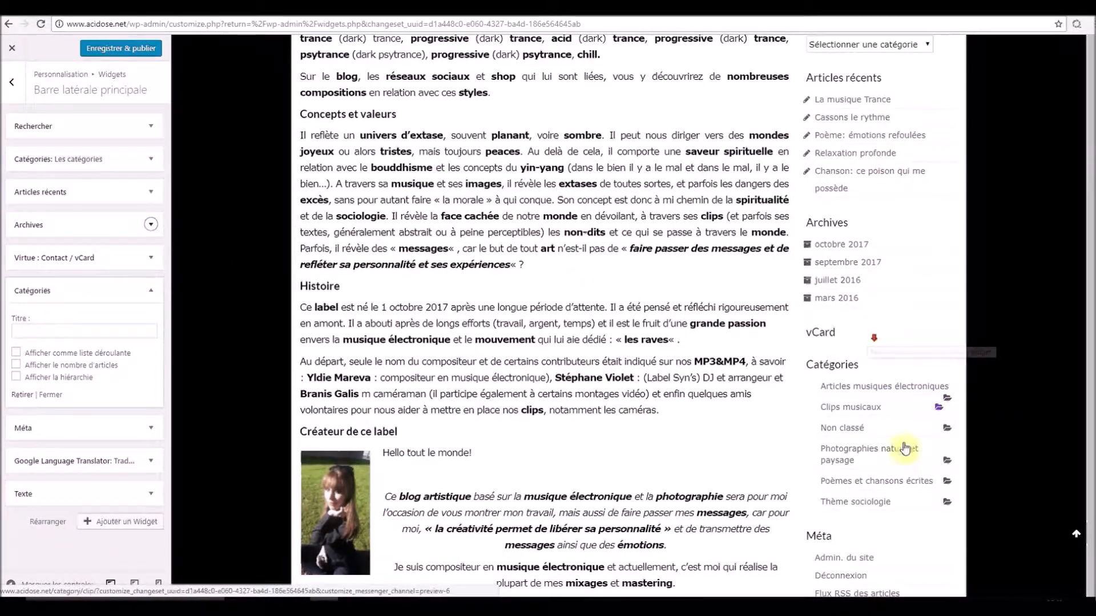
Compare the Catégories list in the previewed sidebar with the entries of the Les catégories dropdown.
scroll(904, 451, "down", 2)
scroll(909, 503, "down", 3)
scroll(910, 491, "up", 3)
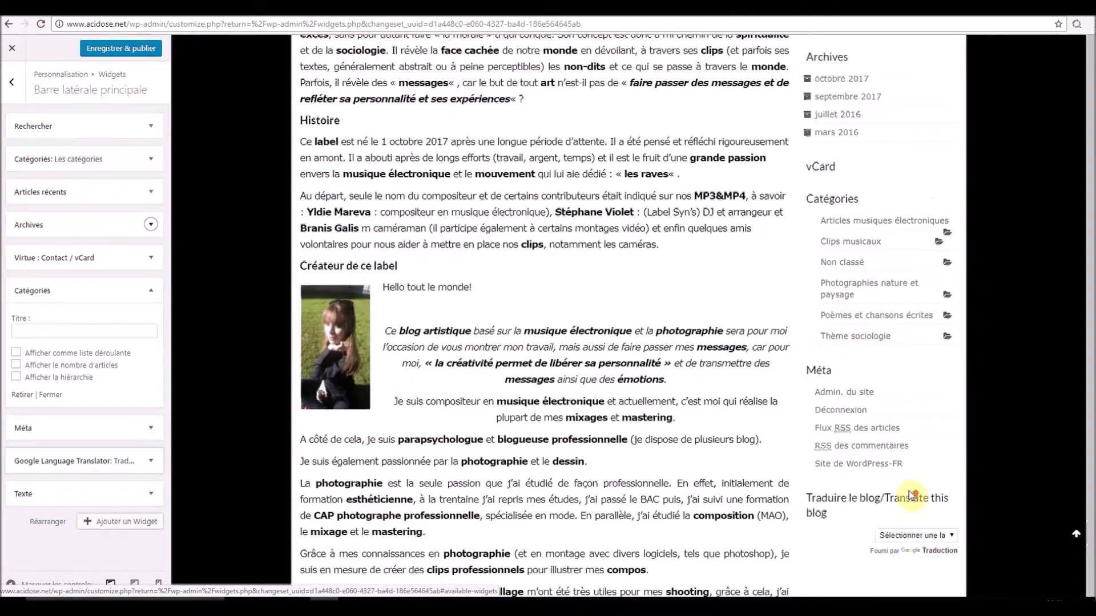
scroll(912, 482, "up", 4)
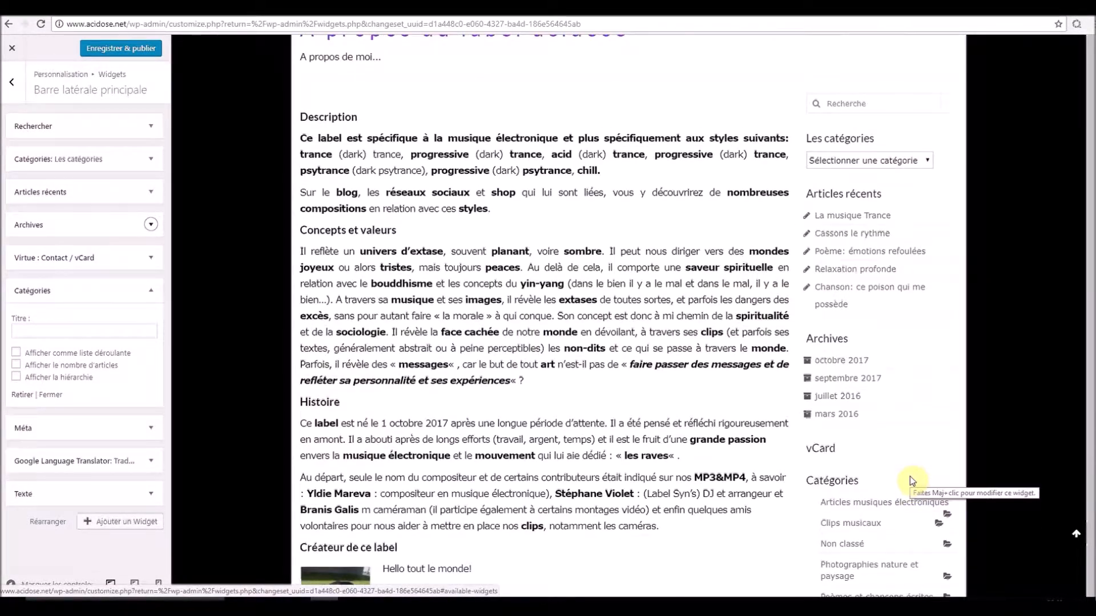
scroll(900, 362, "down", 3)
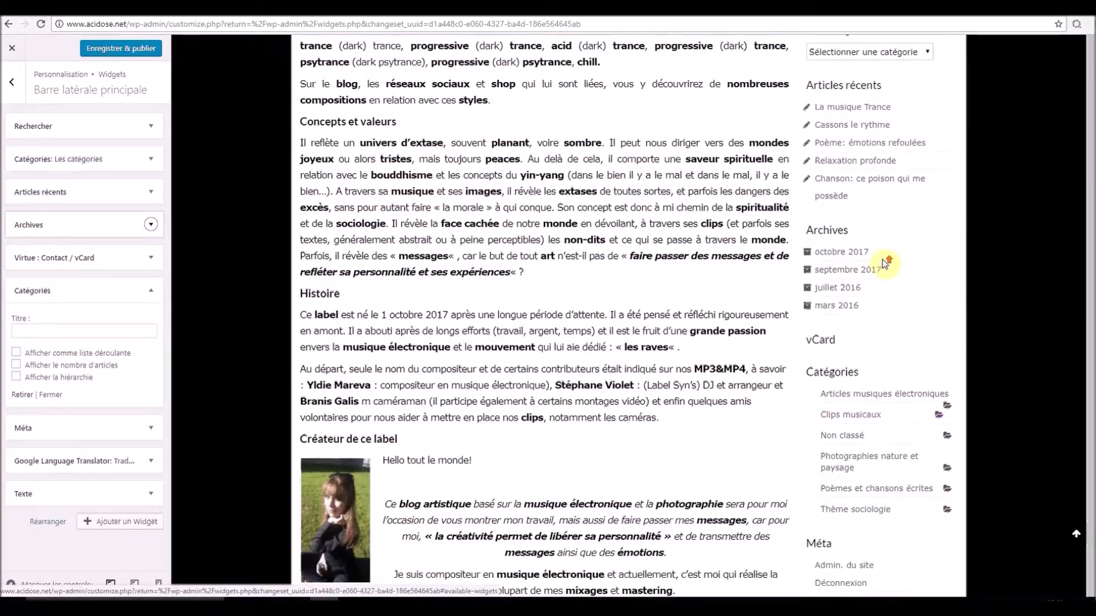
scroll(888, 262, "up", 2)
left_click(929, 105)
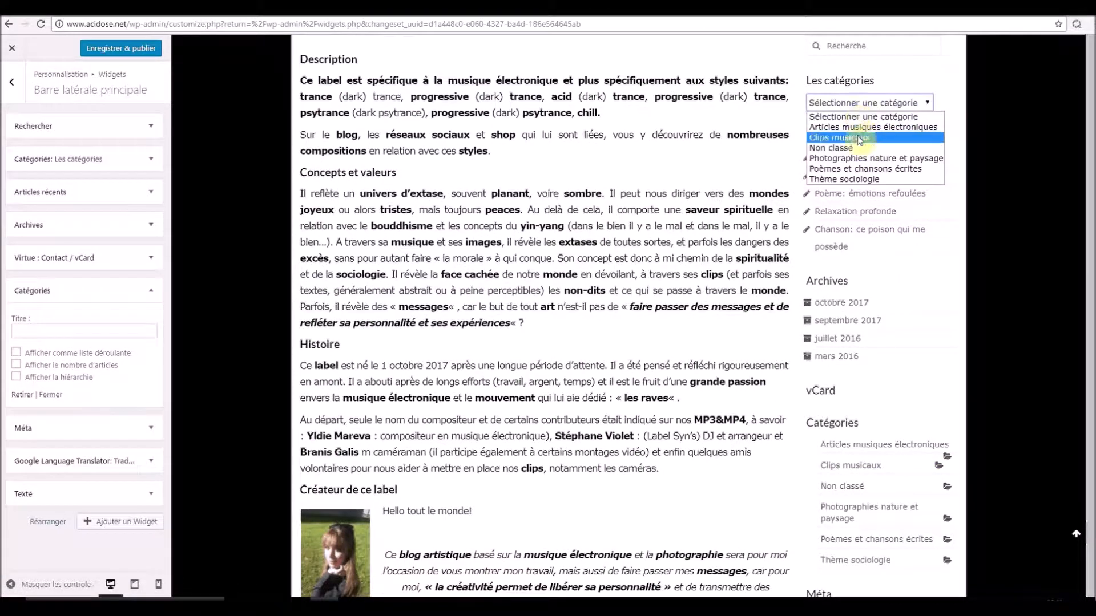
left_click(793, 64)
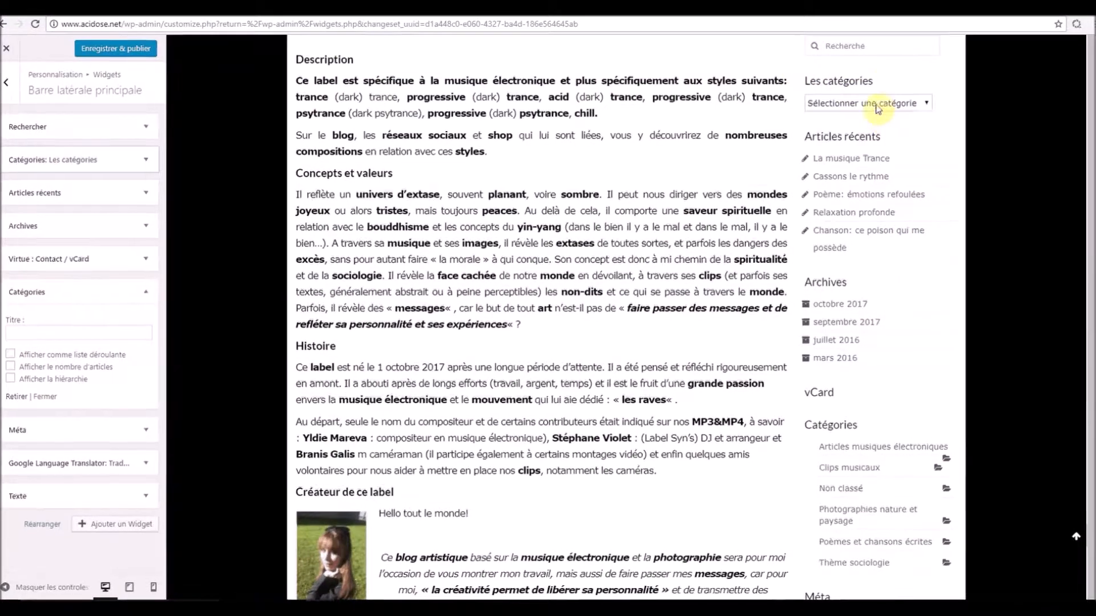
scroll(884, 107, "up", 1)
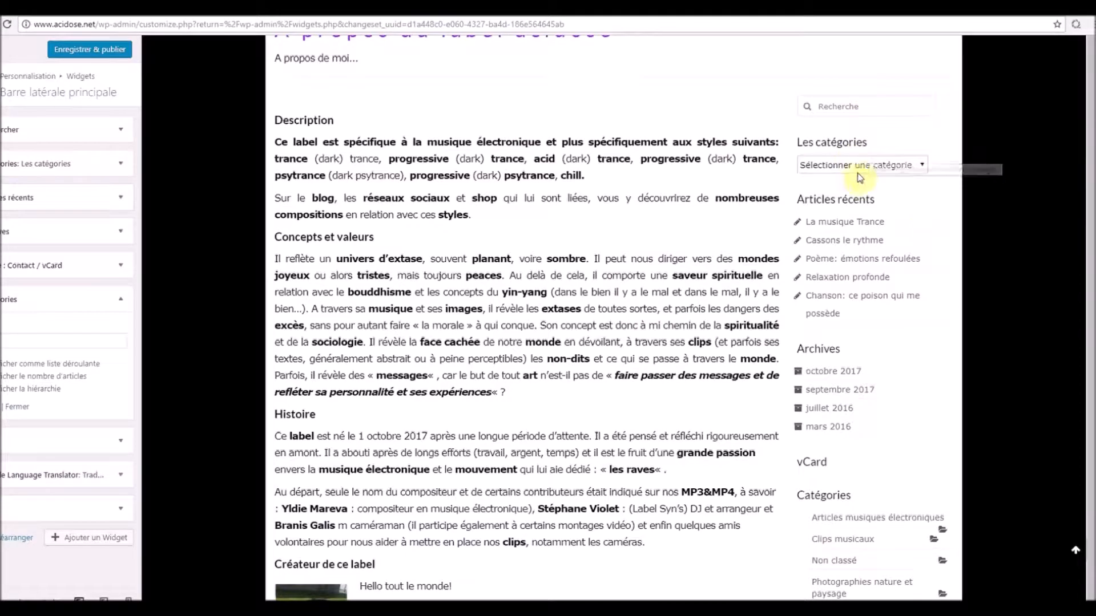
left_click(921, 168)
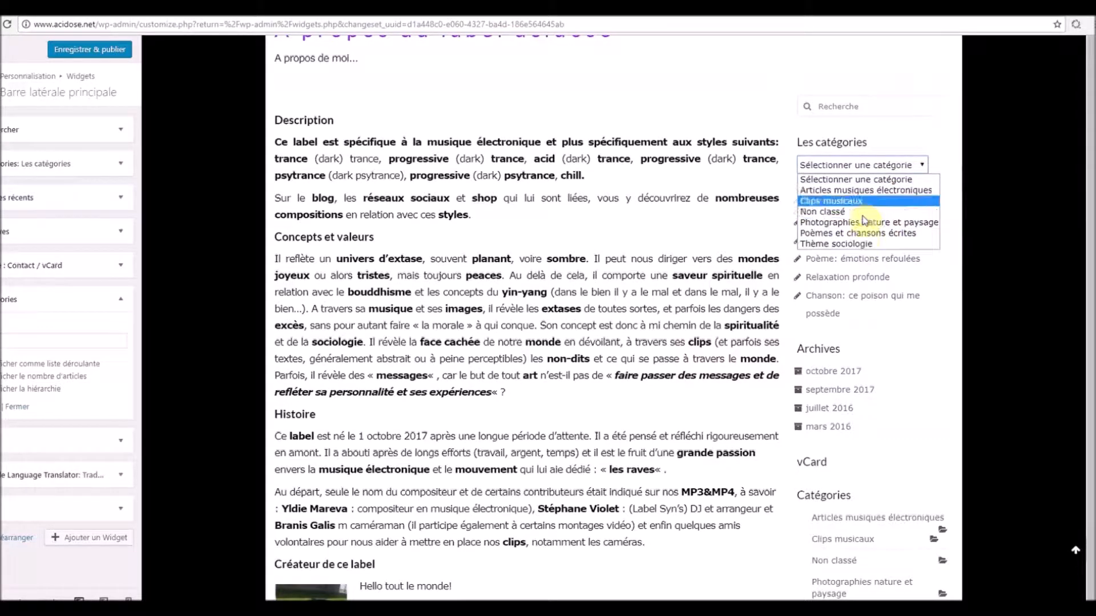
left_click(938, 148)
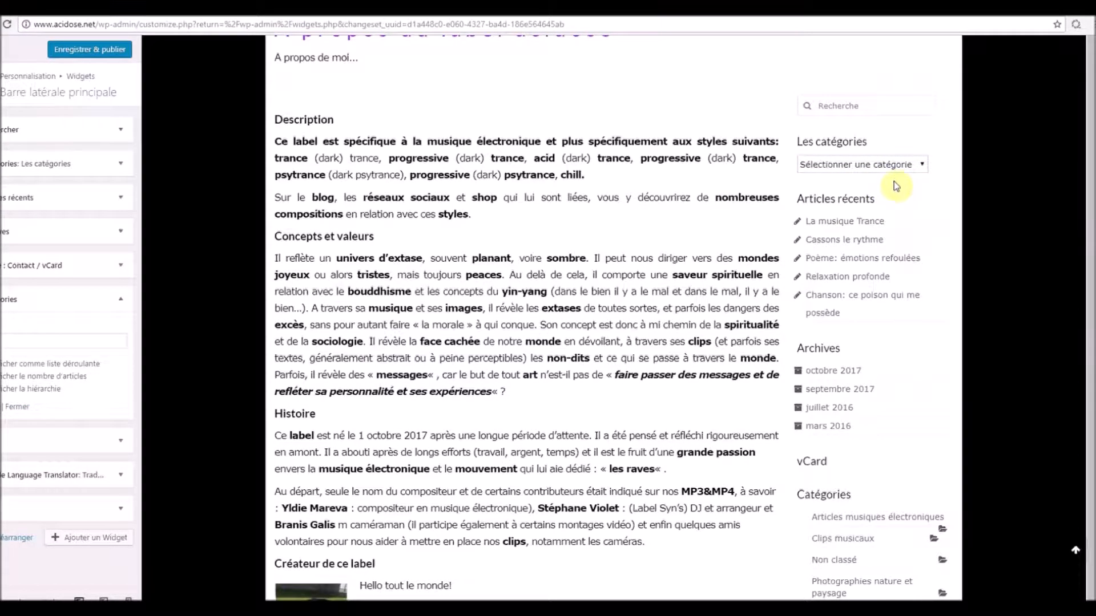
Look over the previewed sidebar from the search field to Méta and recheck the Les catégories dropdown.
scroll(897, 186, "down", 3)
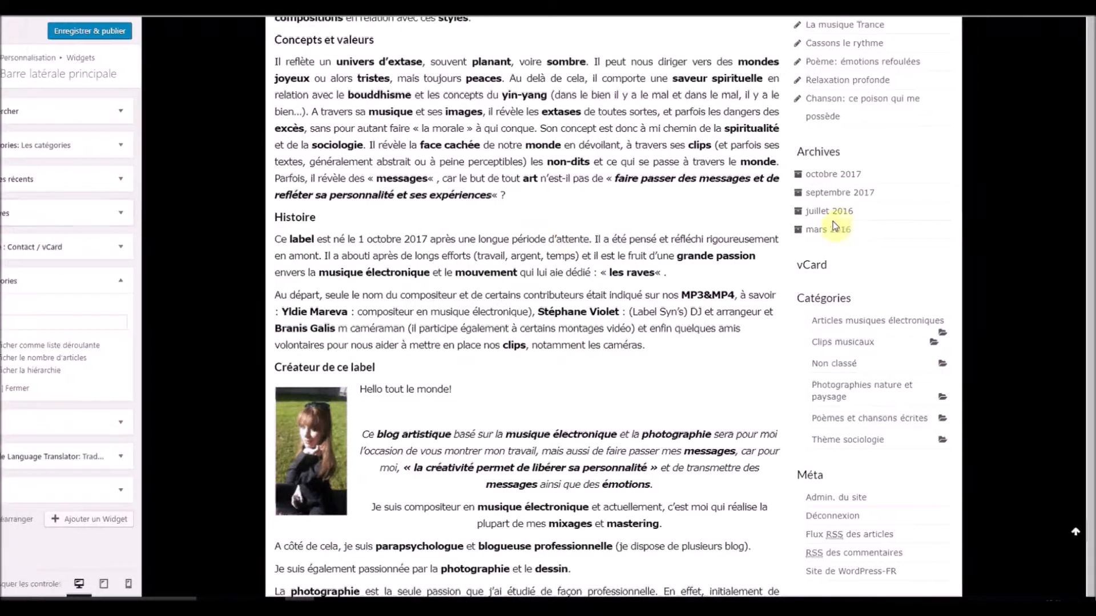
scroll(833, 222, "up", 5)
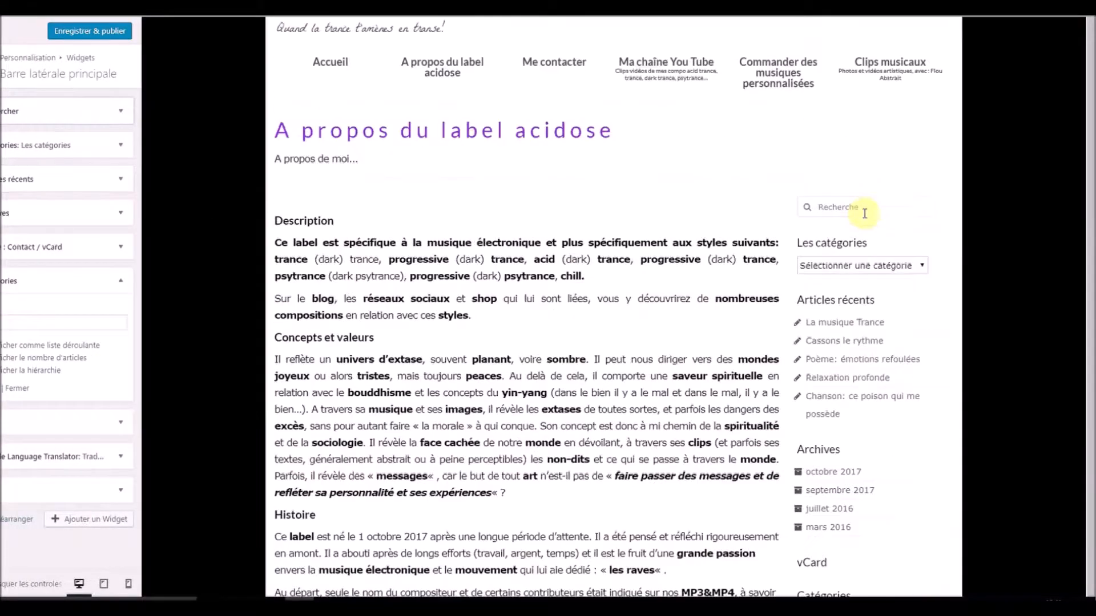
scroll(902, 257, "down", 3)
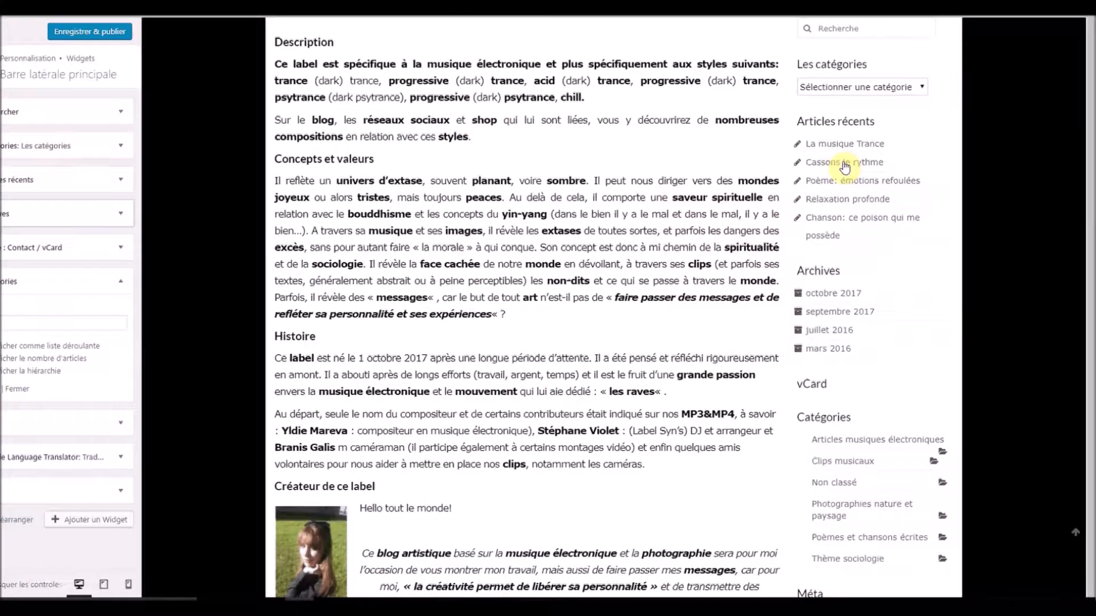
scroll(875, 407, "down", 1)
scroll(885, 286, "up", 3)
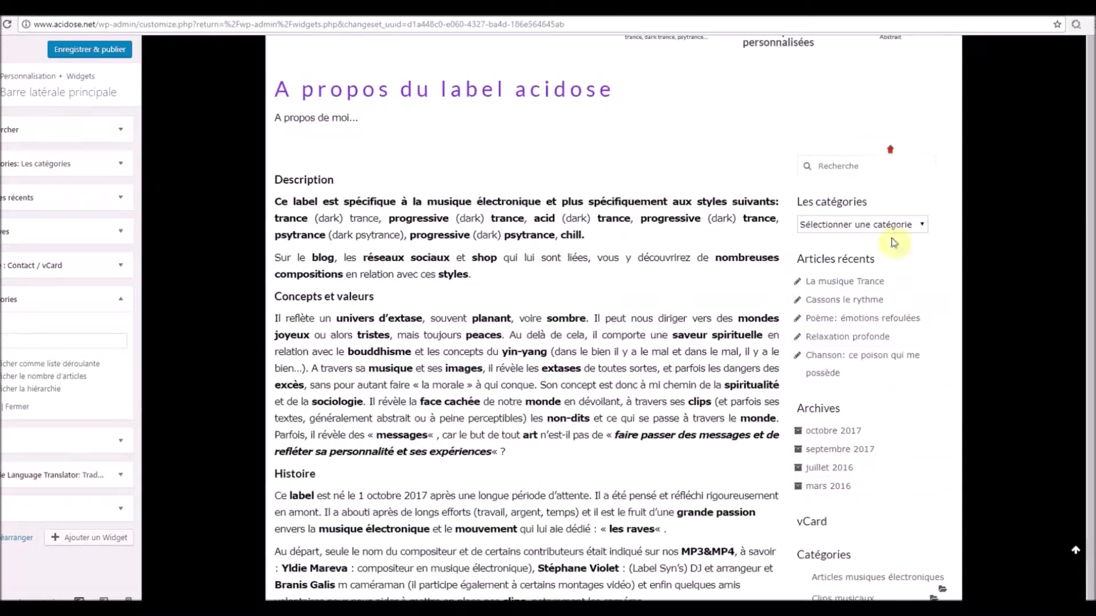
left_click(918, 231)
left_click(913, 227)
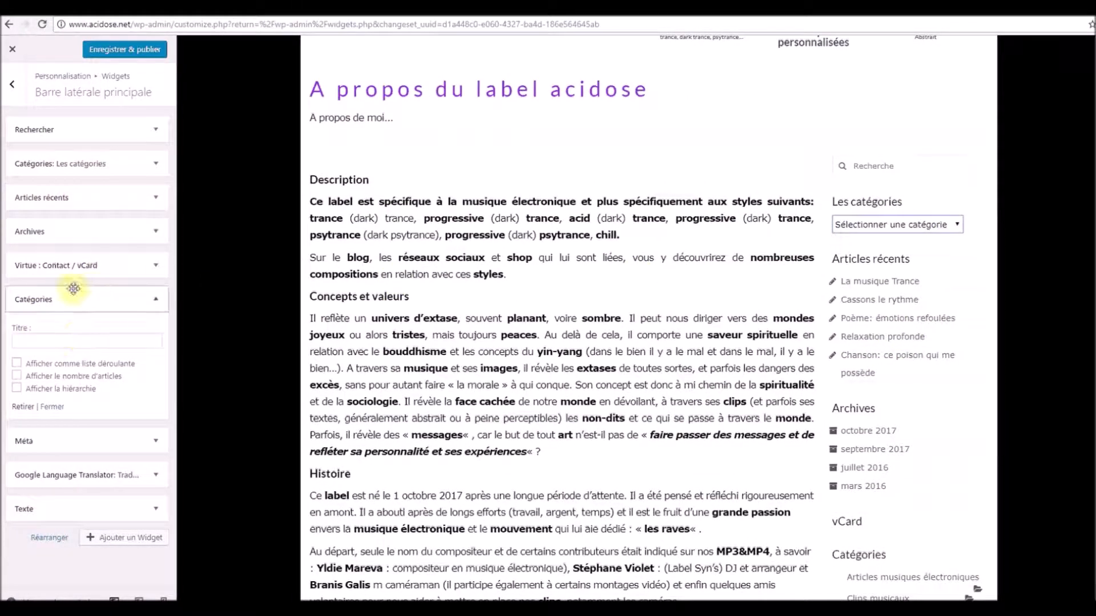
Remove the untitled Catégories widget from the main sidebar and check the Les catégories dropdown in the preview.
left_click(24, 408)
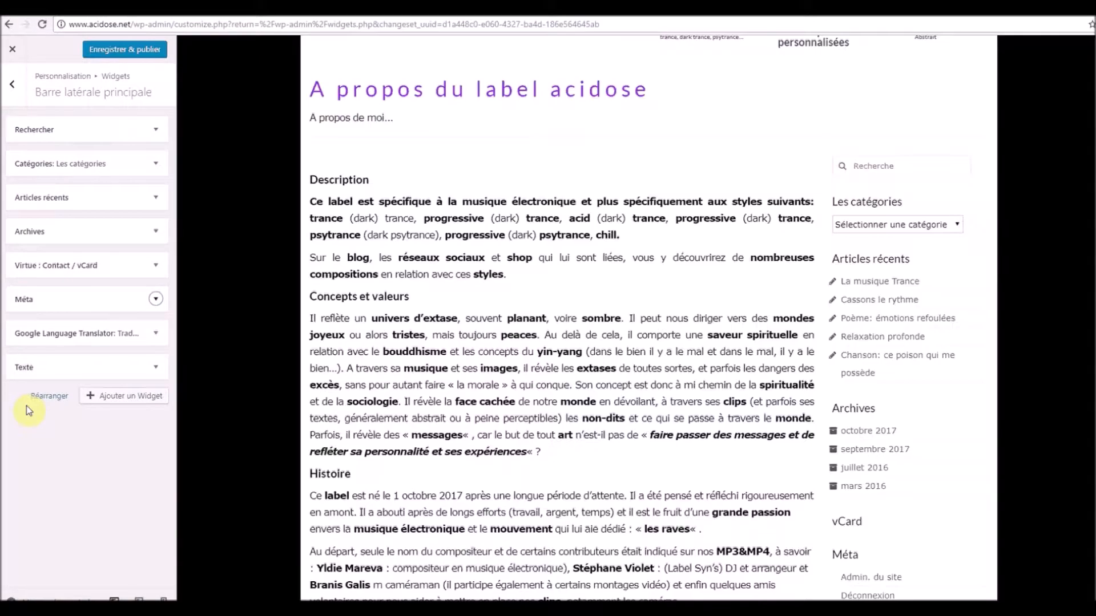
scroll(875, 427, "down", 2)
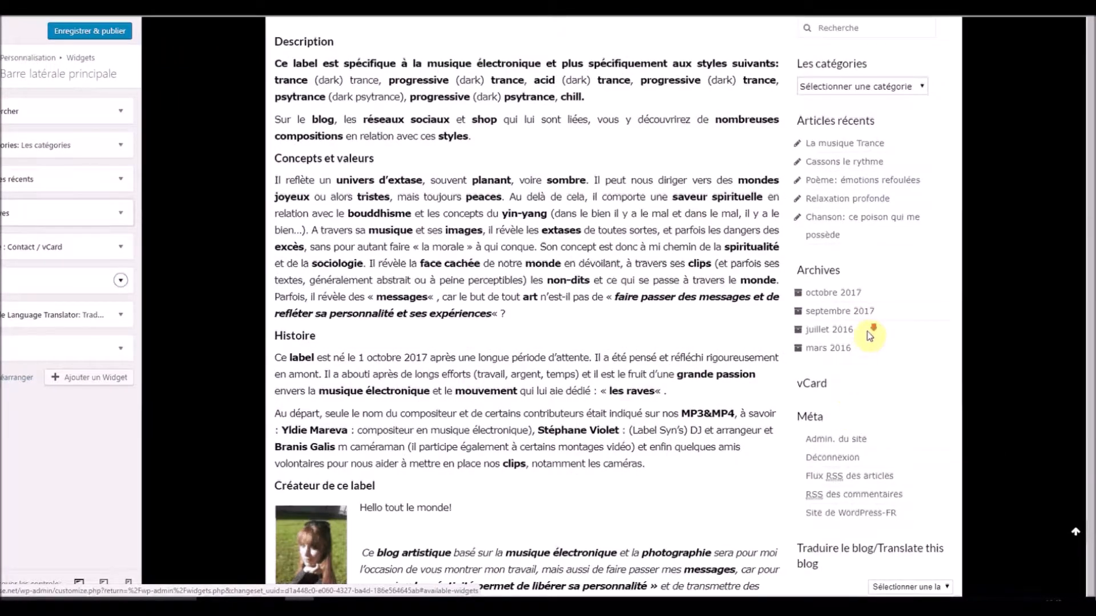
scroll(867, 331, "down", 2)
scroll(862, 320, "up", 2)
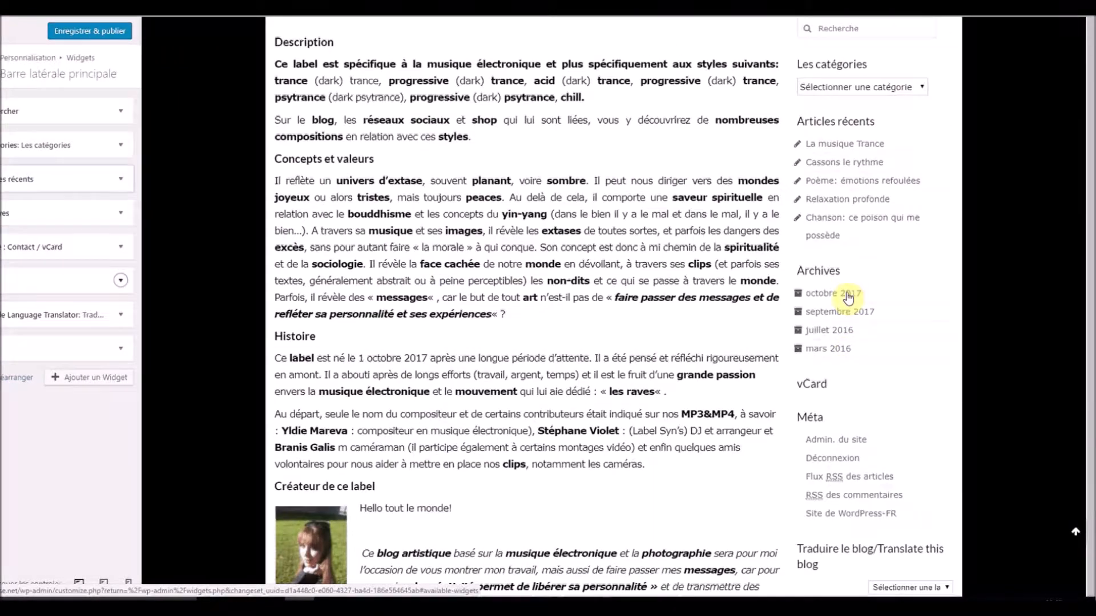
scroll(850, 296, "up", 2)
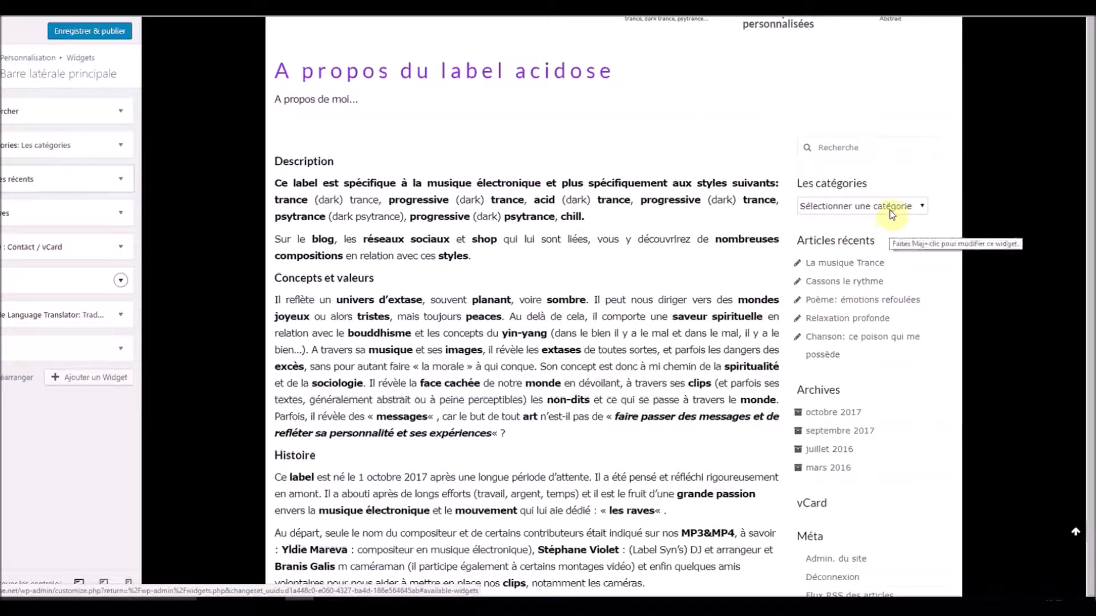
left_click(916, 208)
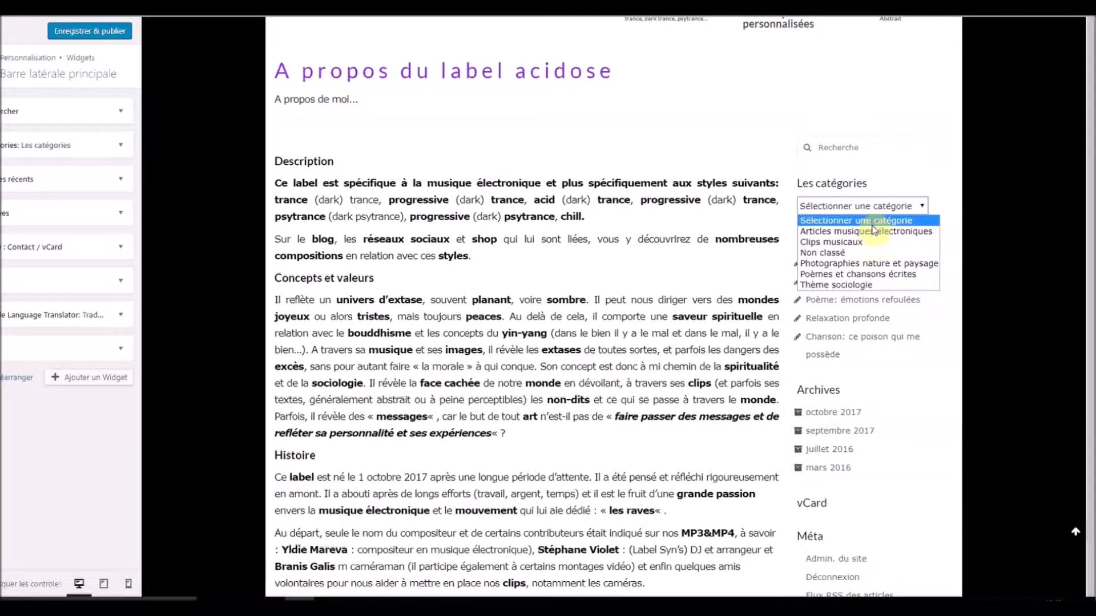
left_click(819, 187)
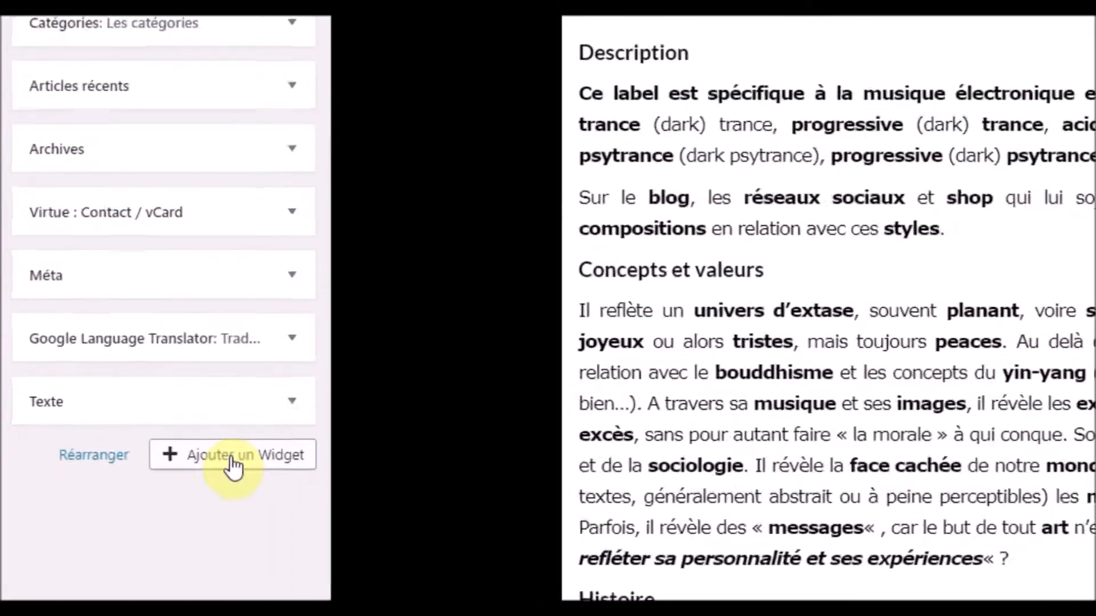
Add a Commentaires récents widget to the main sidebar and check it in the page preview.
left_click(124, 402)
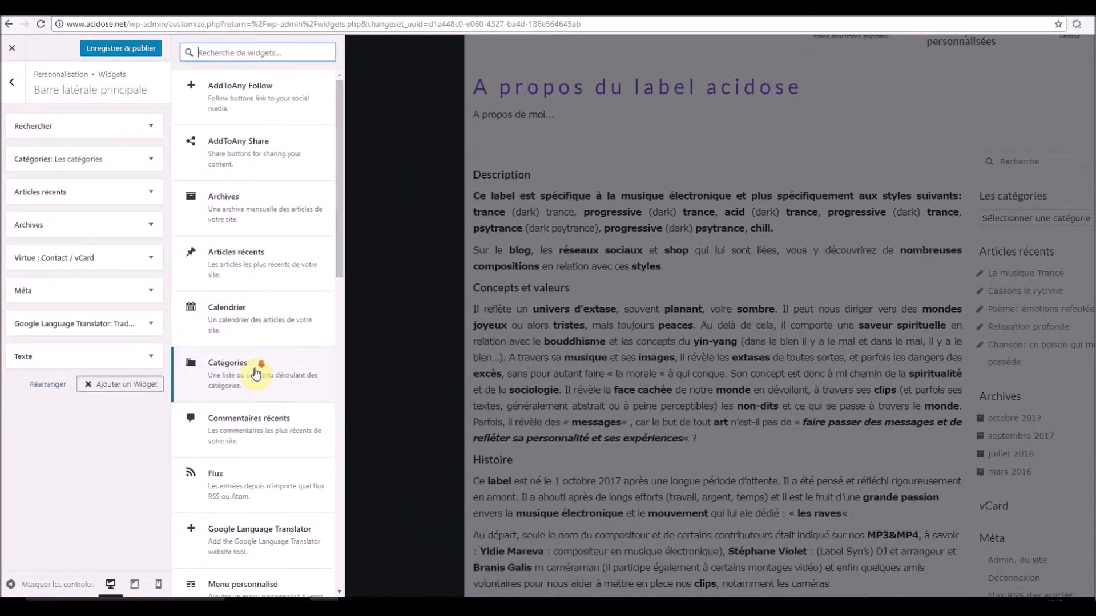
scroll(257, 372, "down", 1)
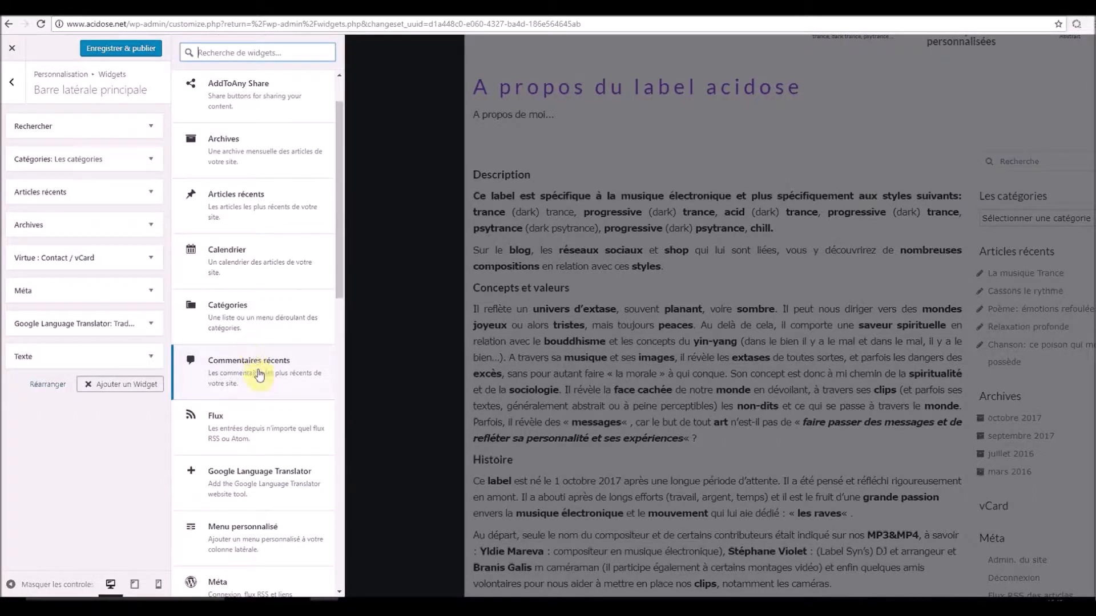
left_click(270, 379)
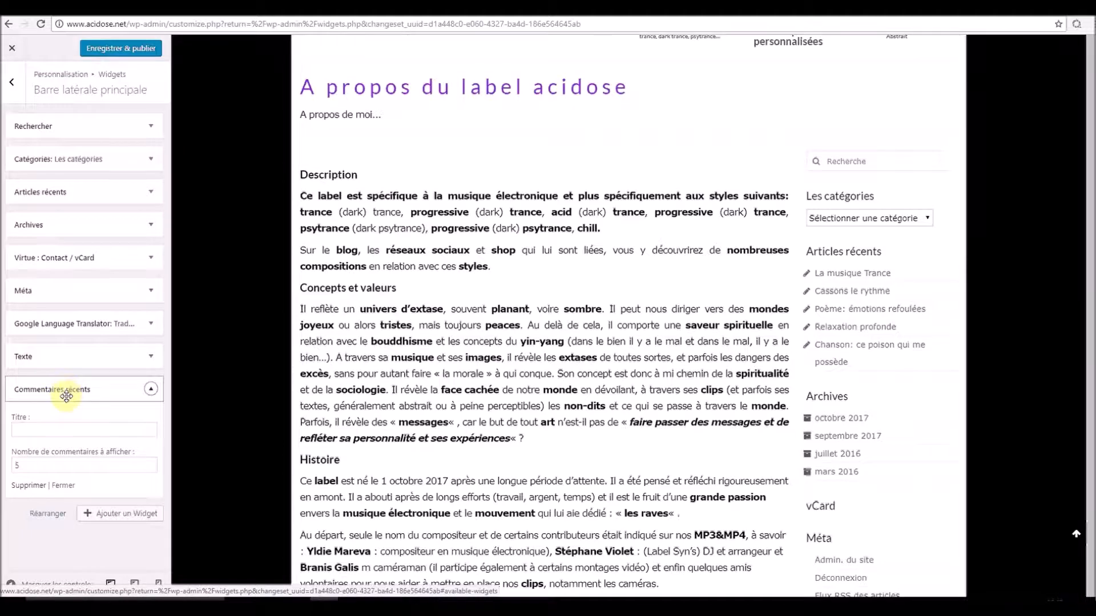
scroll(888, 473, "down", 6)
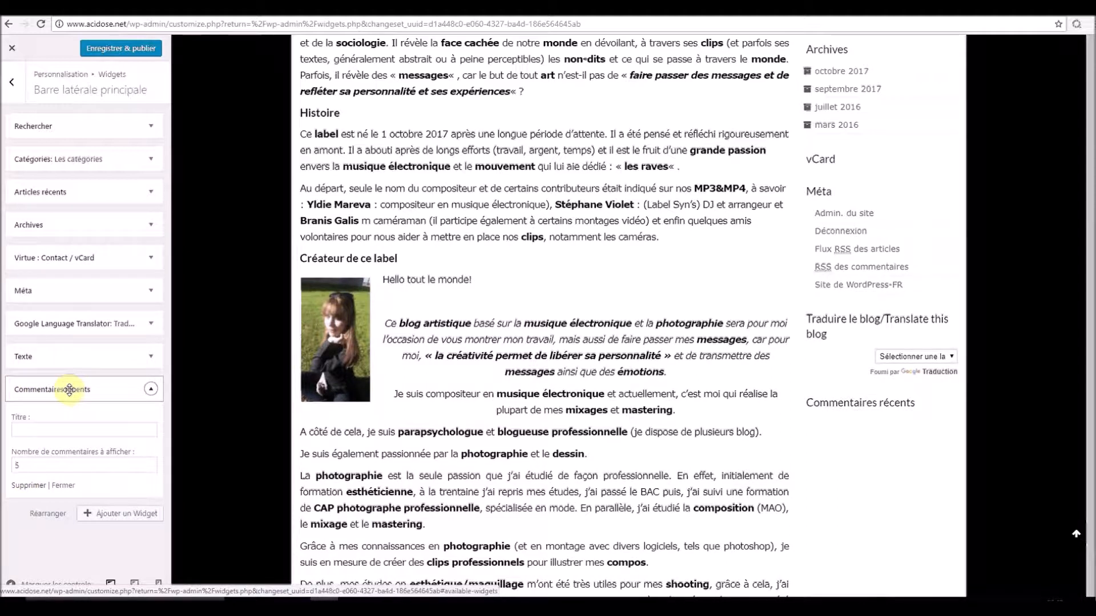
Move the Commentaires récents widget between Méta and Google Language Translator and collapse its settings.
left_click_drag(70, 389, 76, 318)
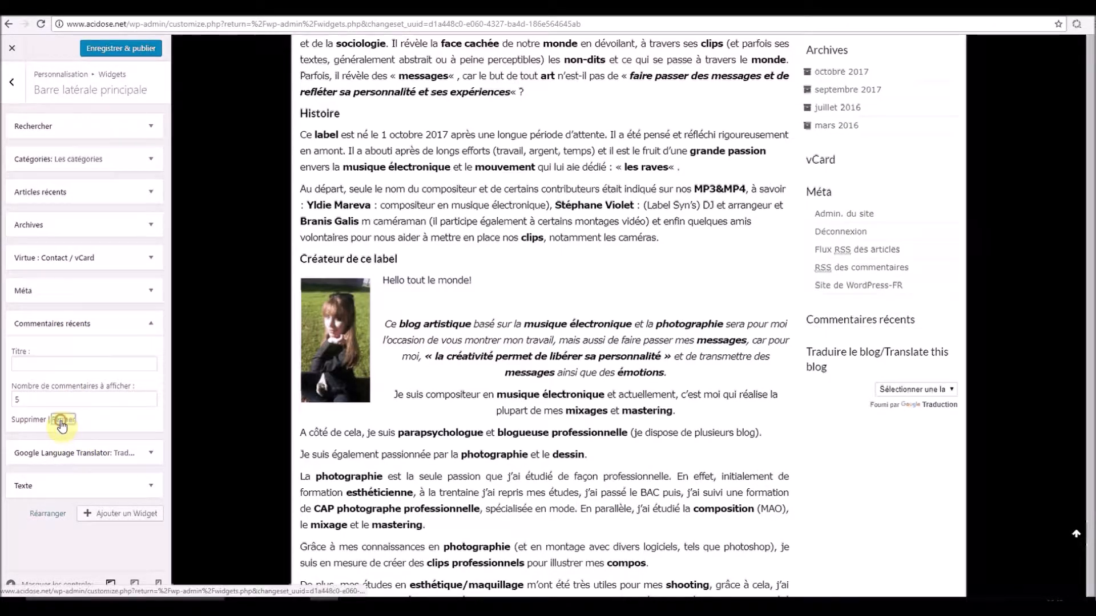
left_click(63, 420)
left_click(73, 324)
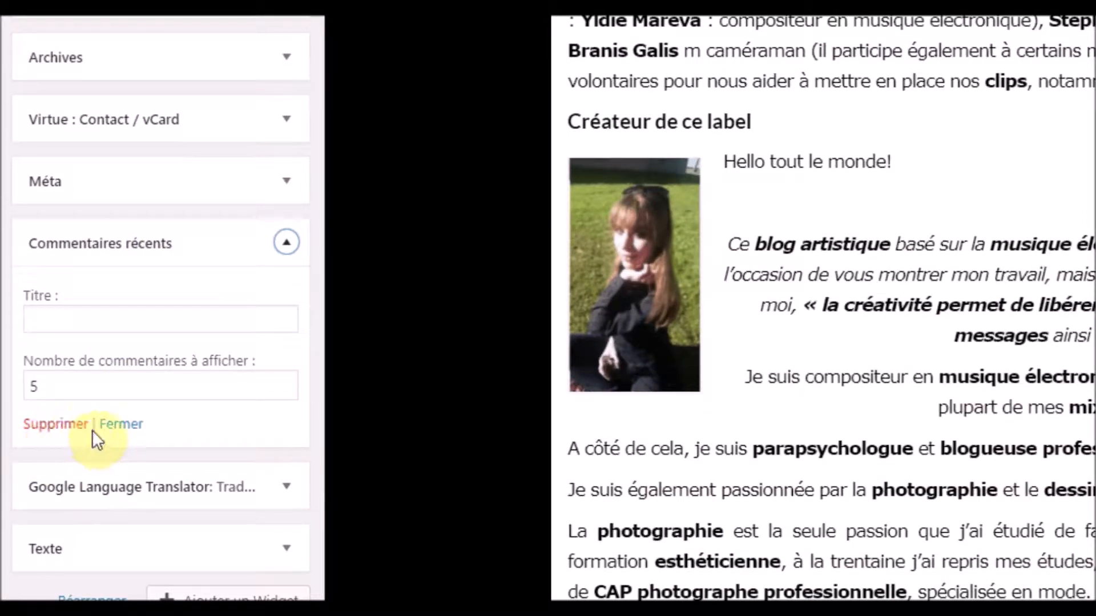
left_click(127, 425)
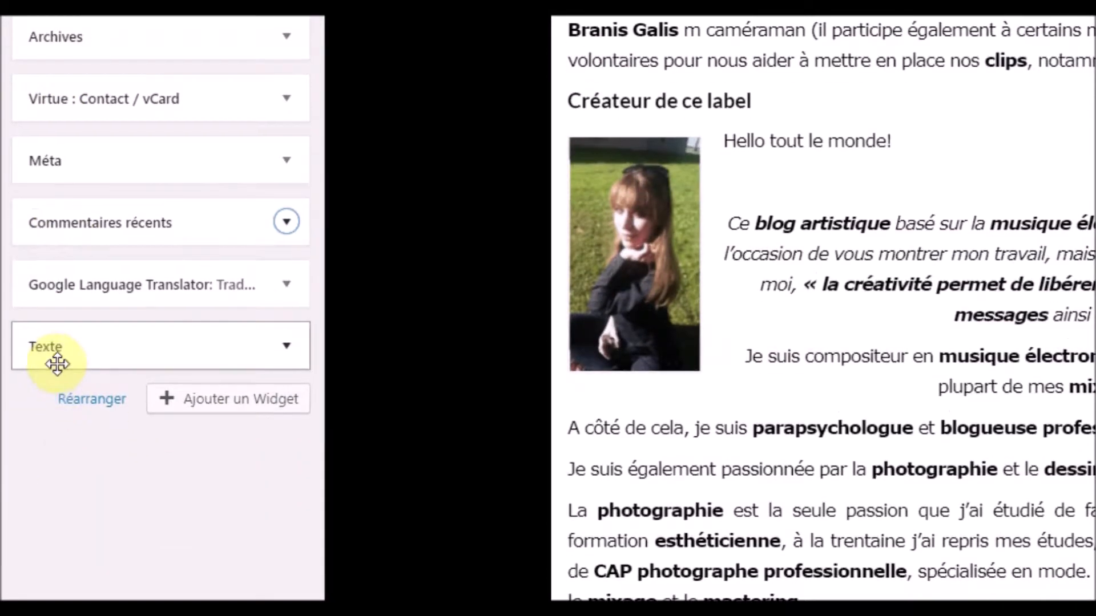
Expand the Texte widget, review the Google Analytics script in its content and activate its title field.
left_click(286, 347)
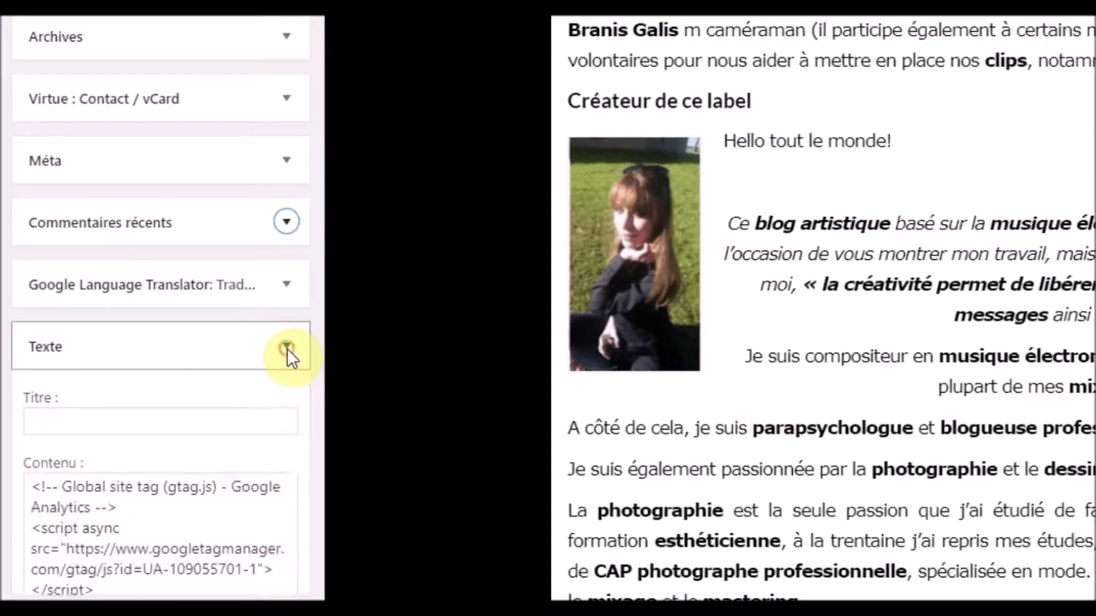
scroll(131, 465, "down", 5)
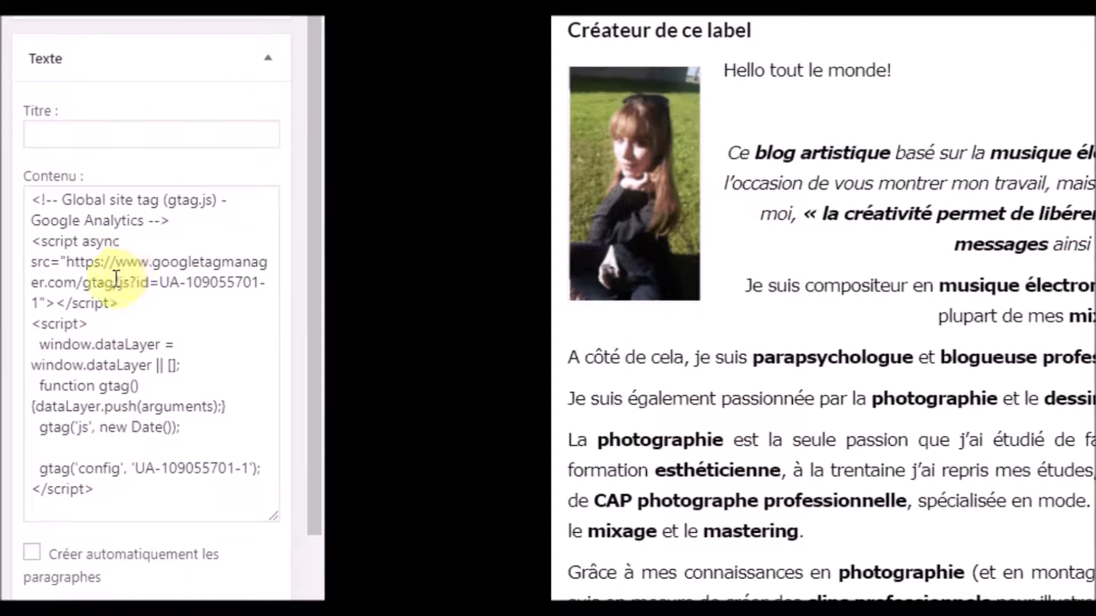
left_click_drag(31, 199, 119, 455)
scroll(149, 177, "up", 2)
left_click(210, 170)
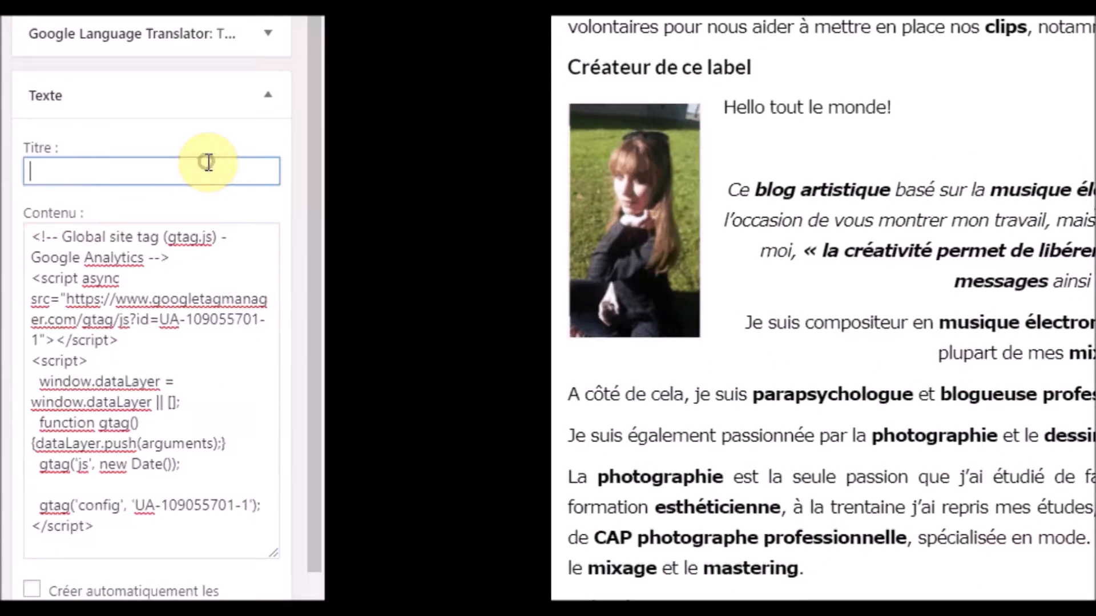
Review the rest of the Texte widget's content and options, then collapse the widget.
scroll(244, 436, "down", 4)
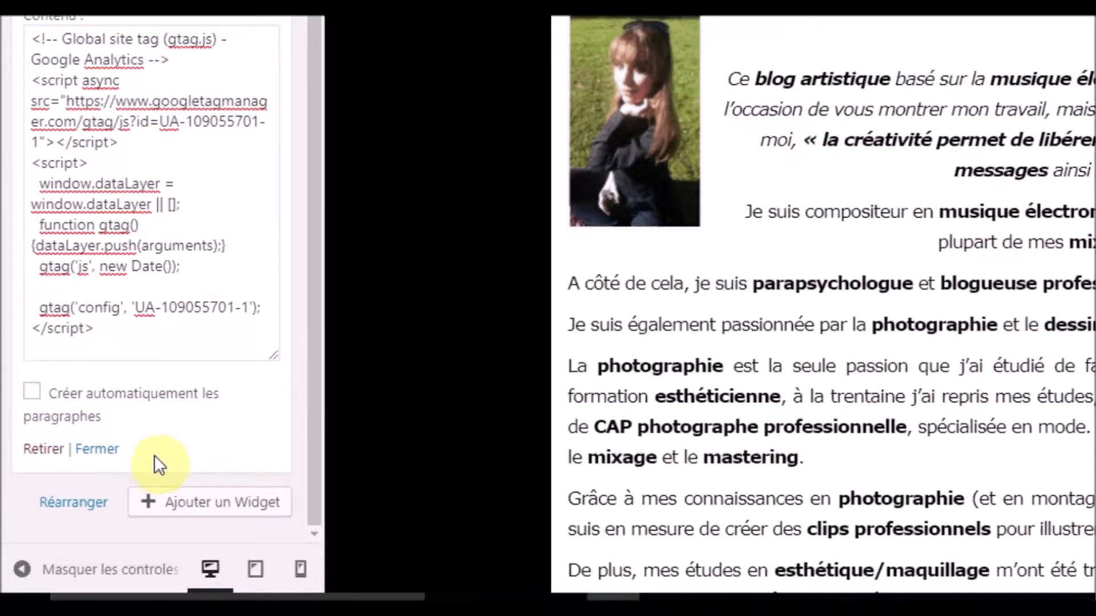
left_click(227, 434)
left_click(210, 150)
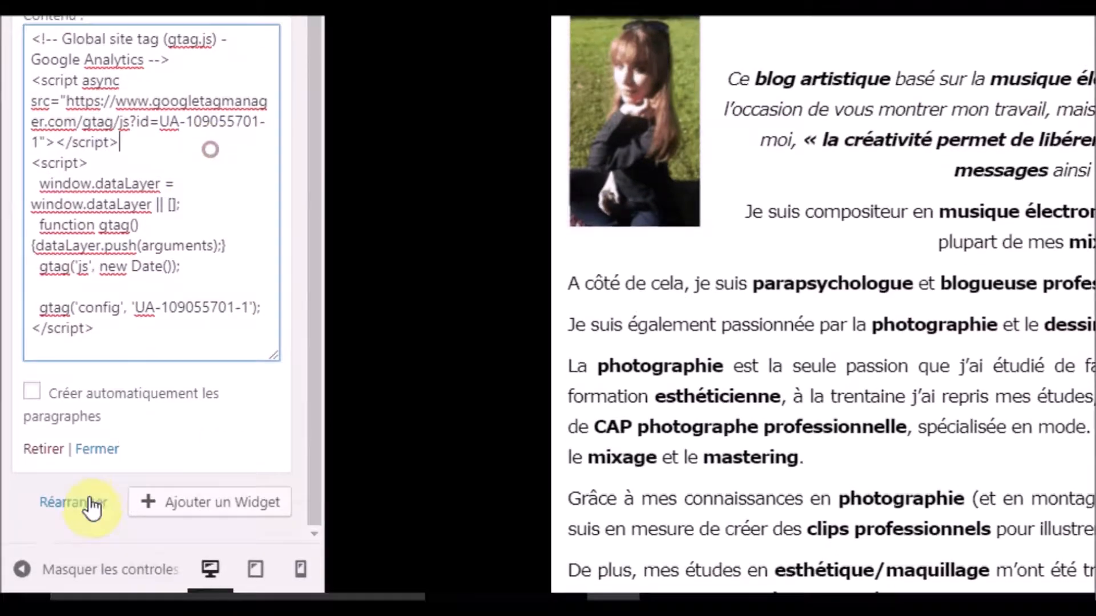
left_click(88, 452)
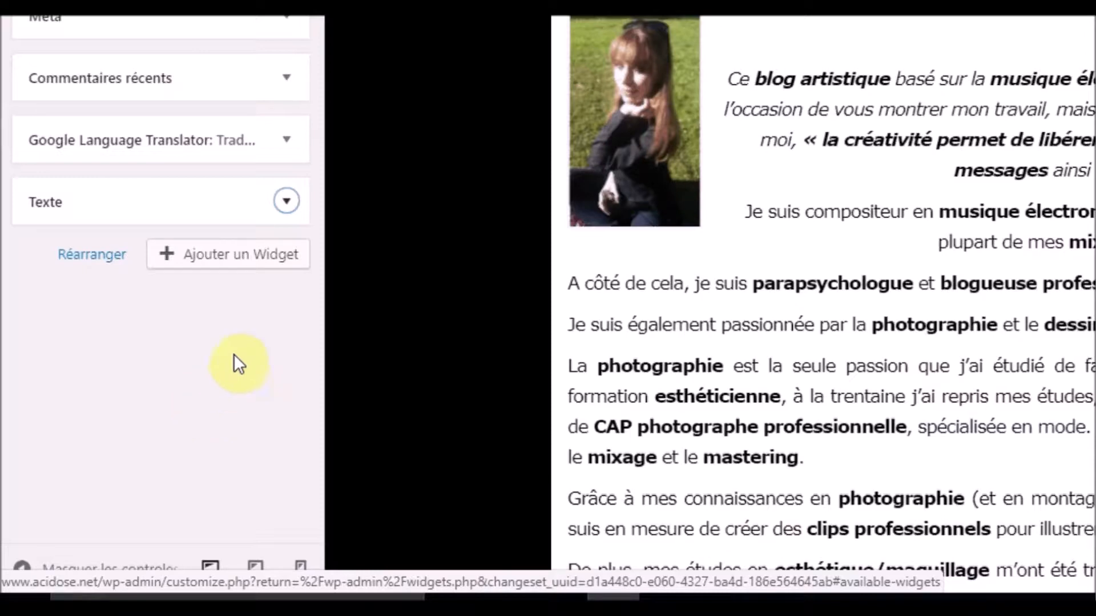
Expand the Rechercher widget, check its title field and collapse the widget again.
scroll(114, 163, "up", 8)
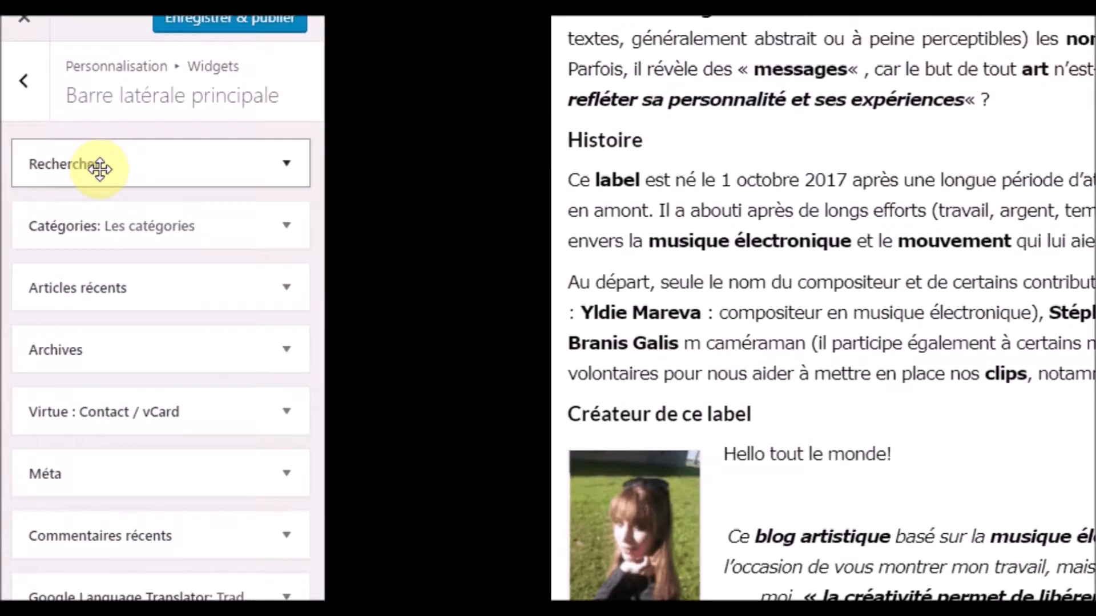
left_click(289, 163)
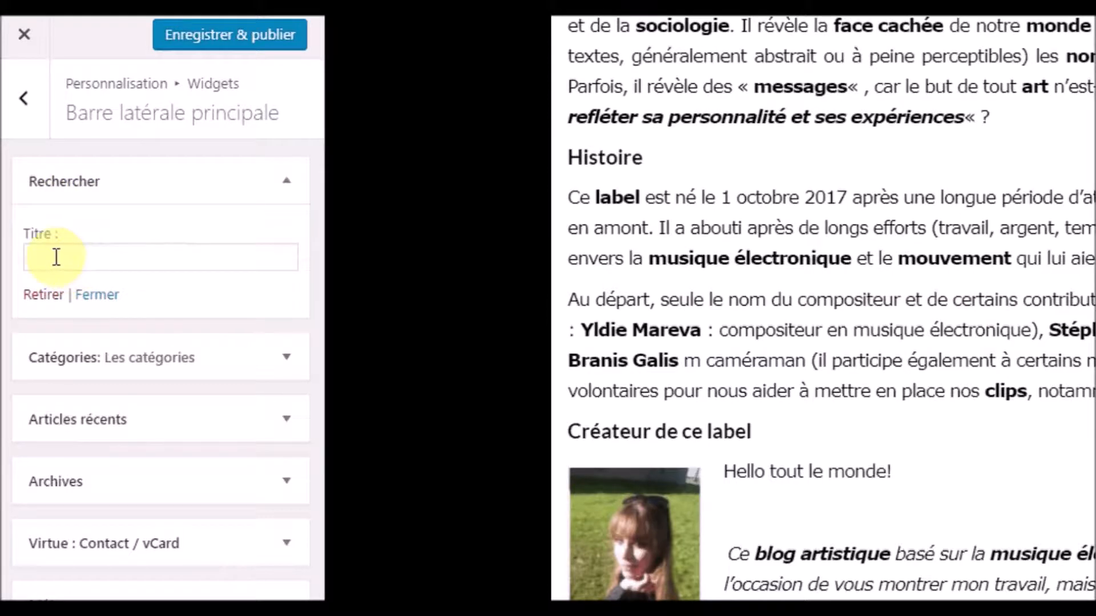
left_click(56, 256)
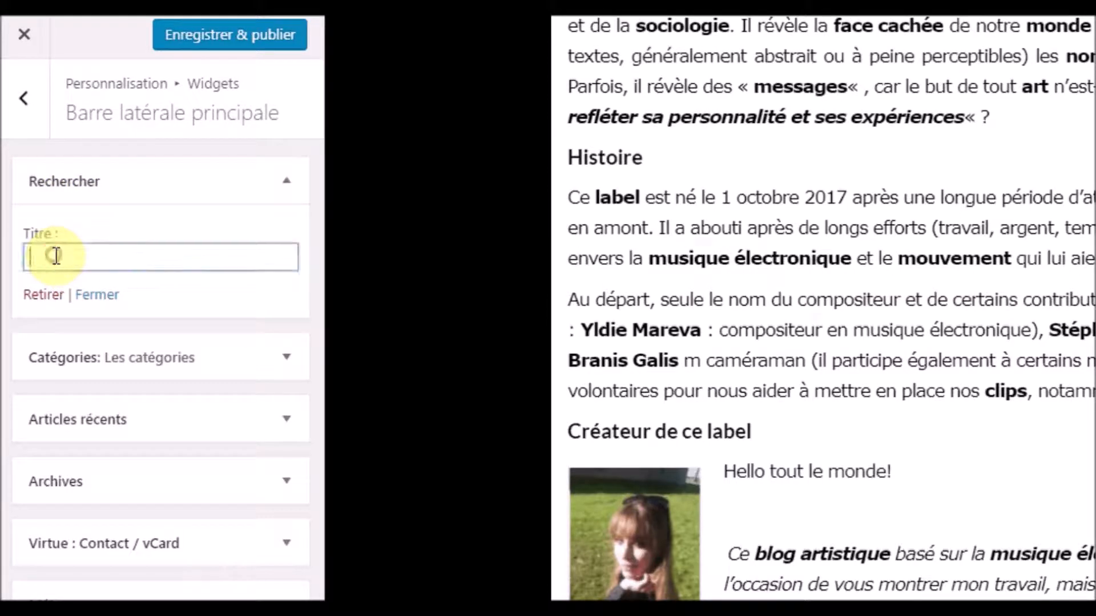
left_click(97, 302)
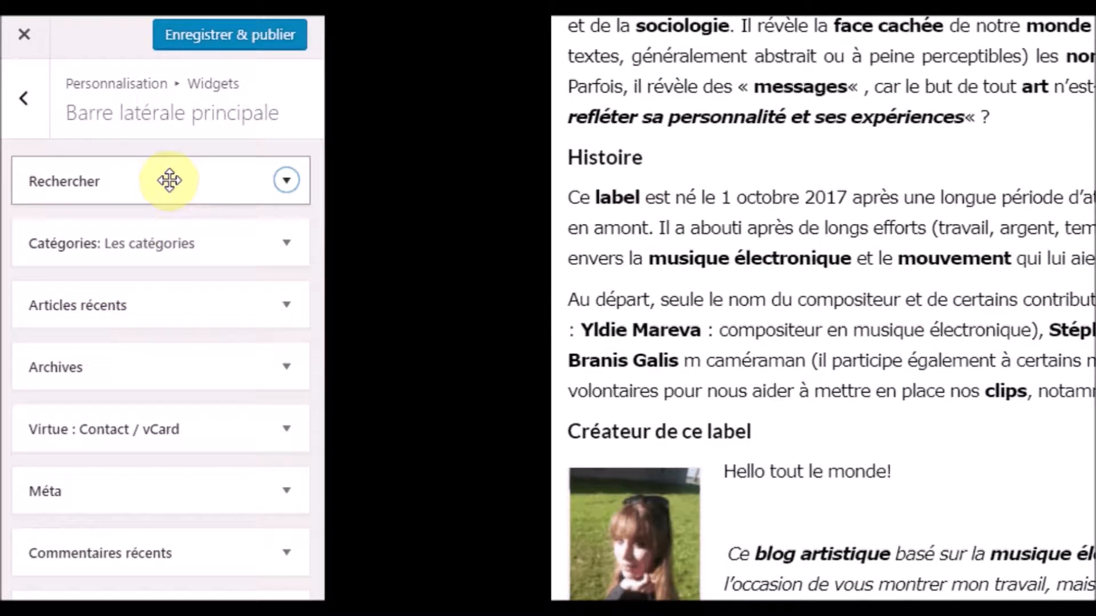
left_click_drag(166, 182, 135, 178)
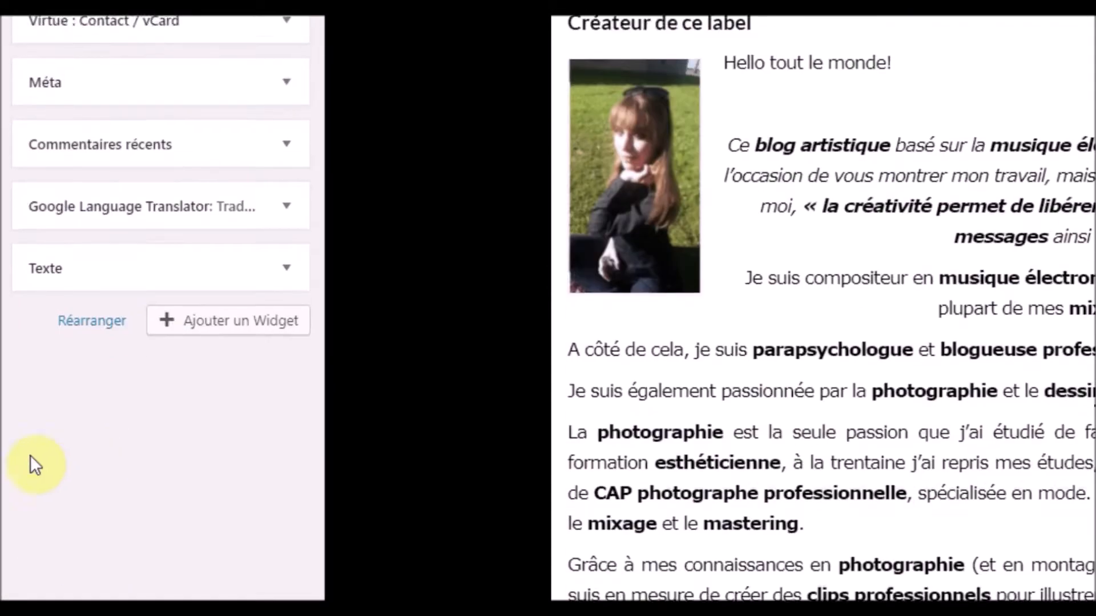
Try adding a Virtue : image widget to the main sidebar, review its settings and remove it.
left_click(215, 315)
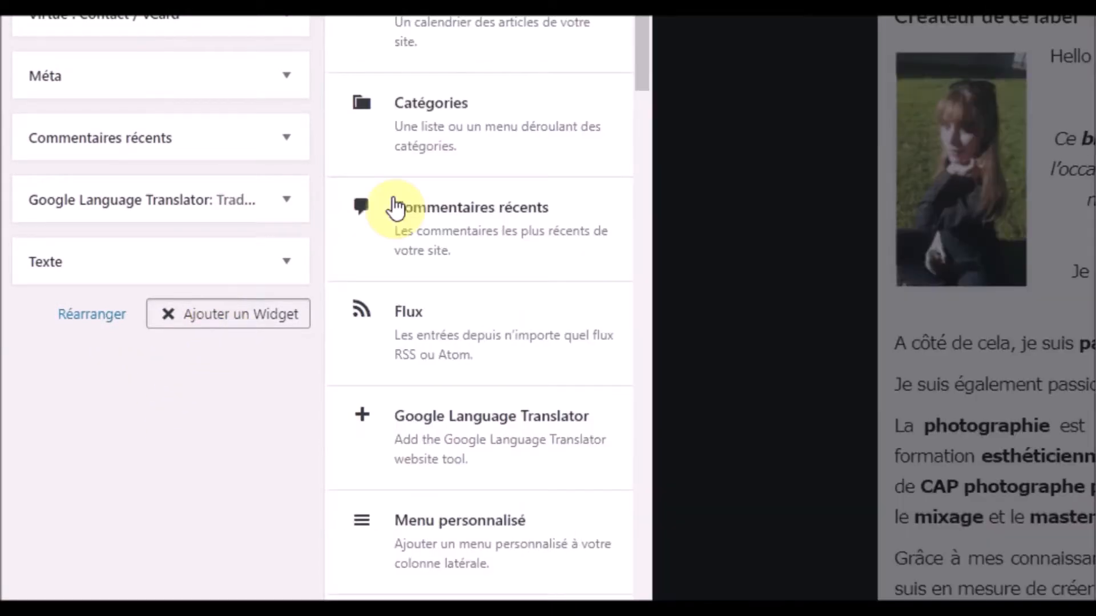
scroll(460, 355, "down", 10)
scroll(460, 365, "down", 7)
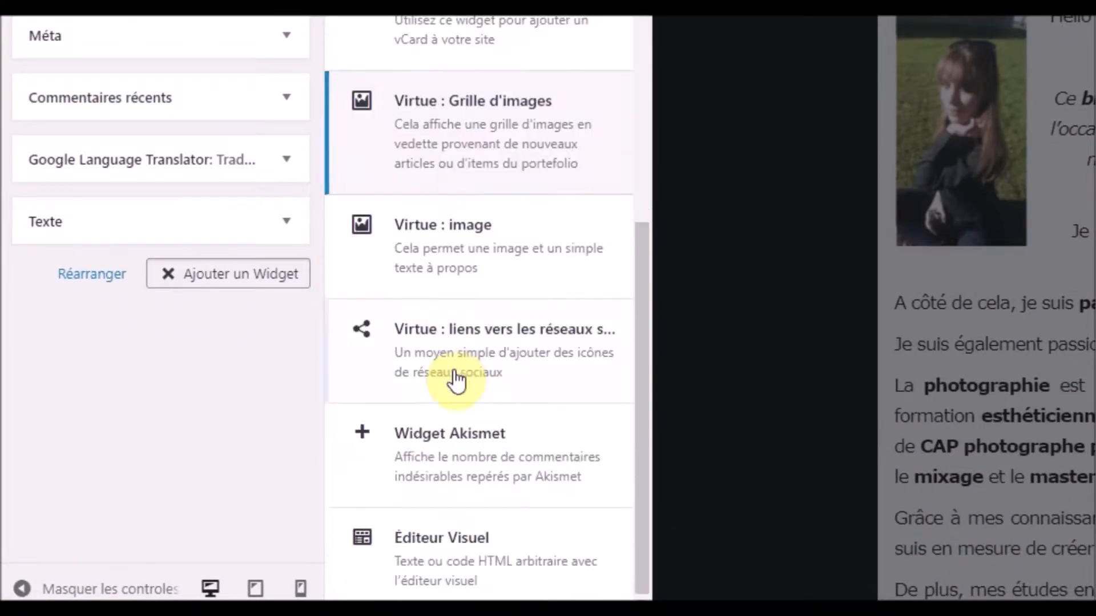
left_click(461, 222)
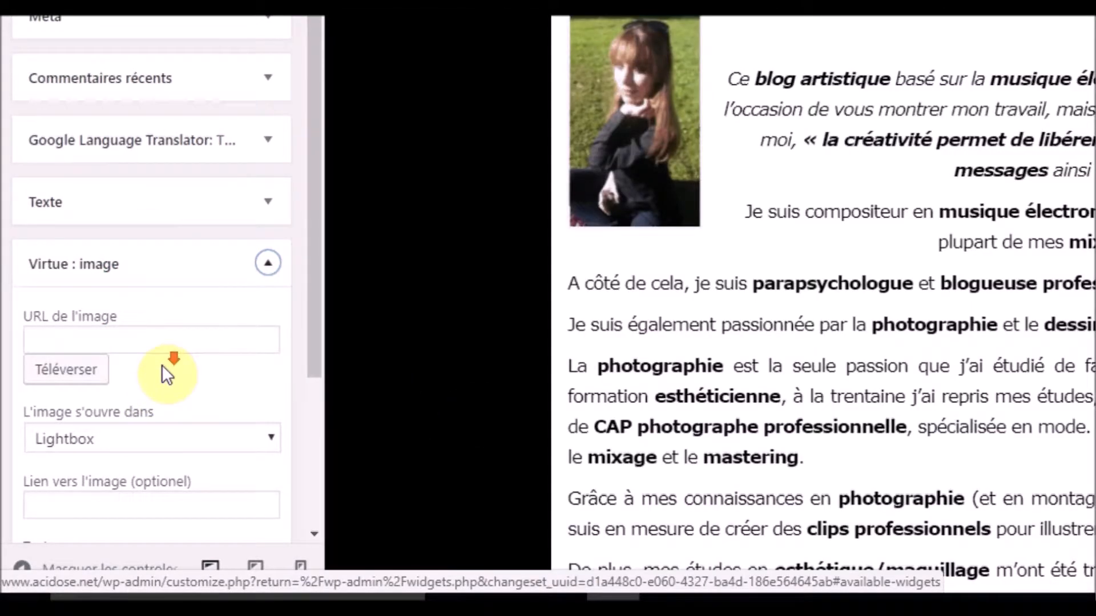
scroll(162, 364, "down", 3)
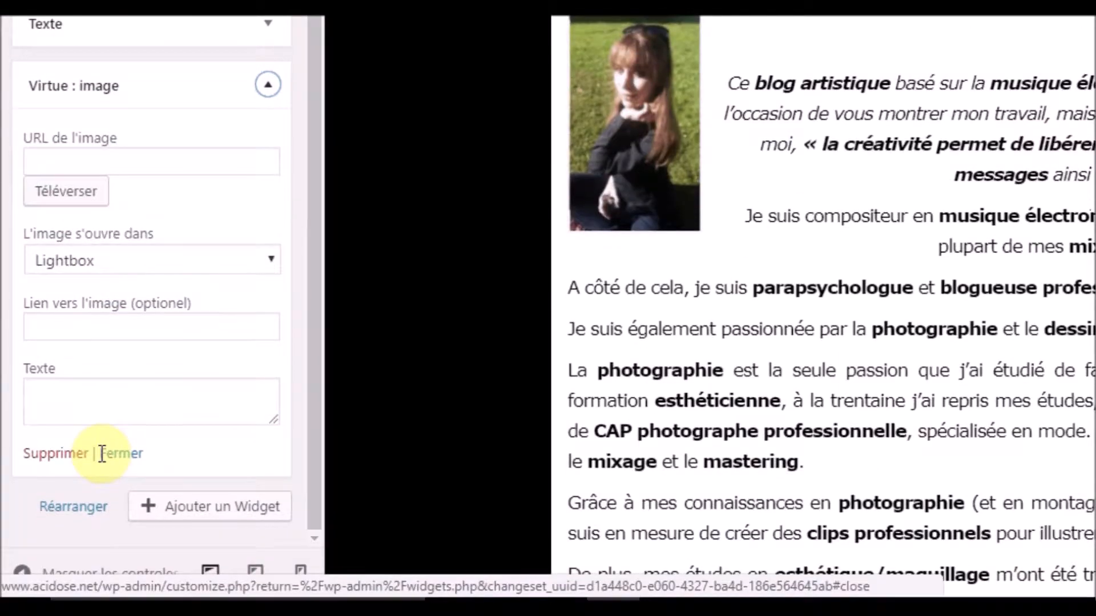
left_click(64, 597)
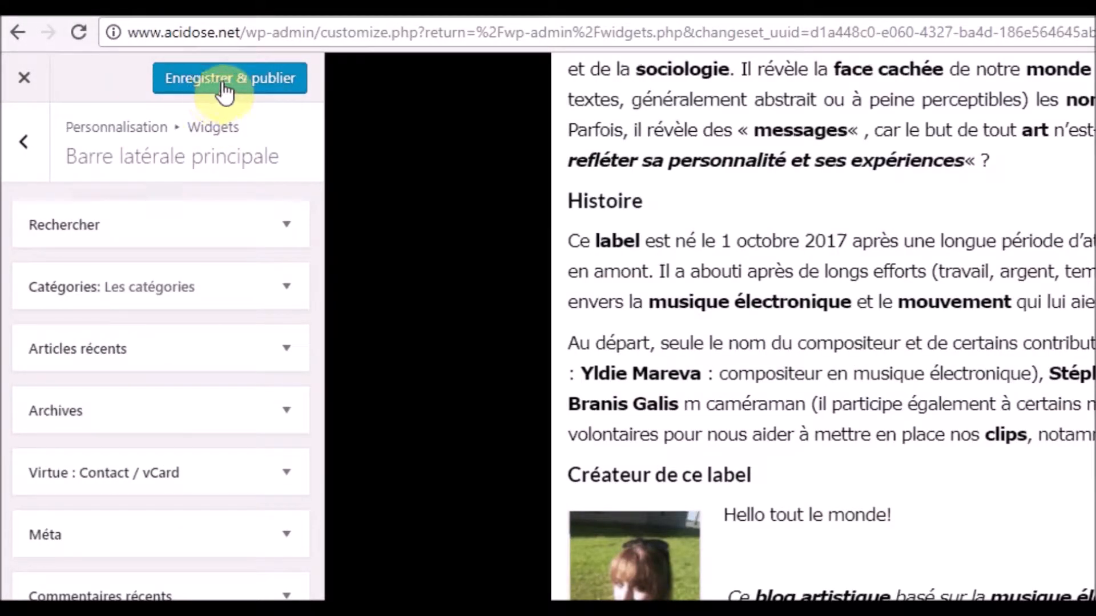
Save and publish the main sidebar changes and close the customizer.
left_click(220, 81)
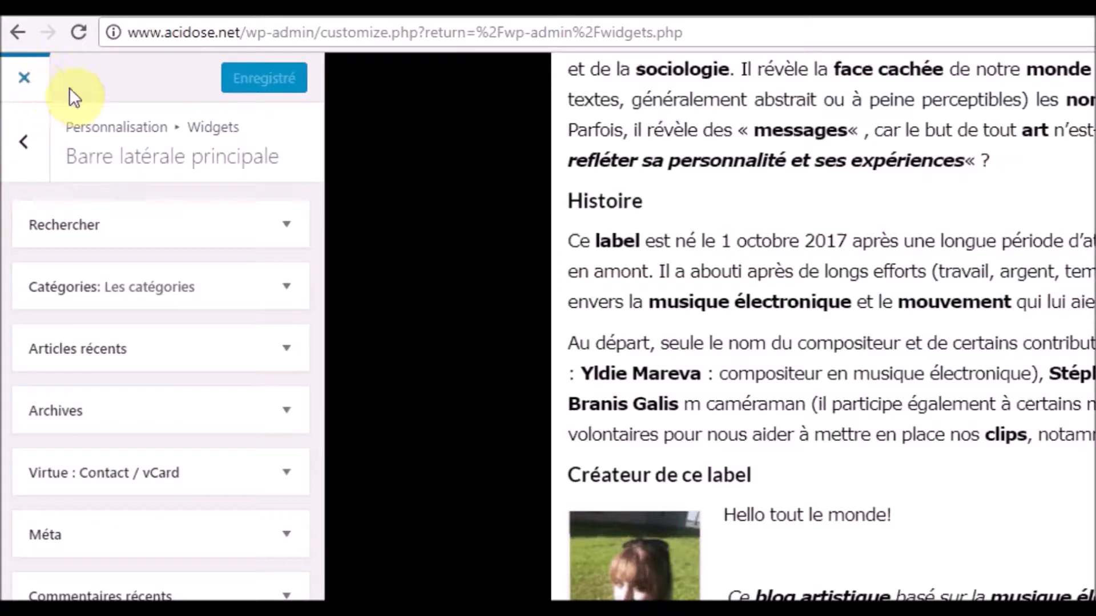
left_click(25, 80)
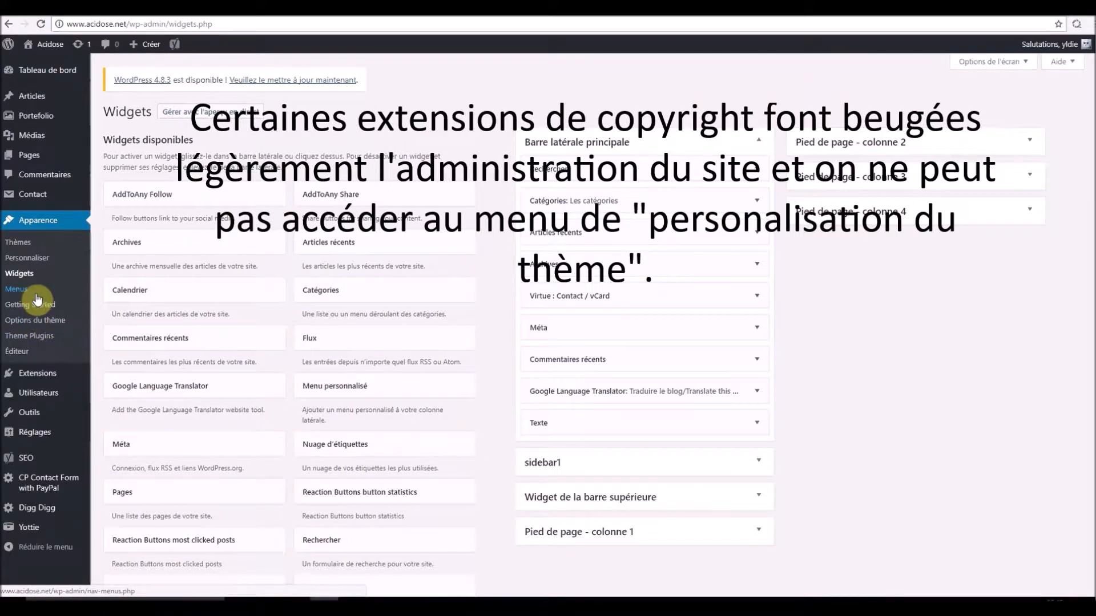
Open the installed extensions list and examine the copyright protection extensions, including WP Content Copy Protection and WP-Copyright-Protection.
mouse_move(34, 372)
left_click(118, 375)
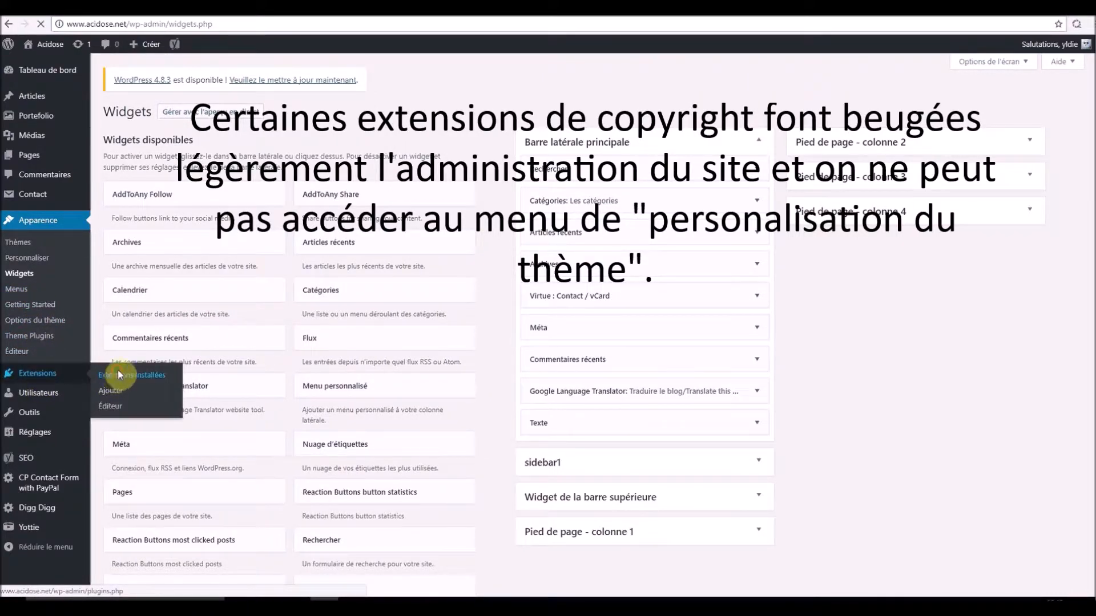
scroll(188, 394, "down", 3)
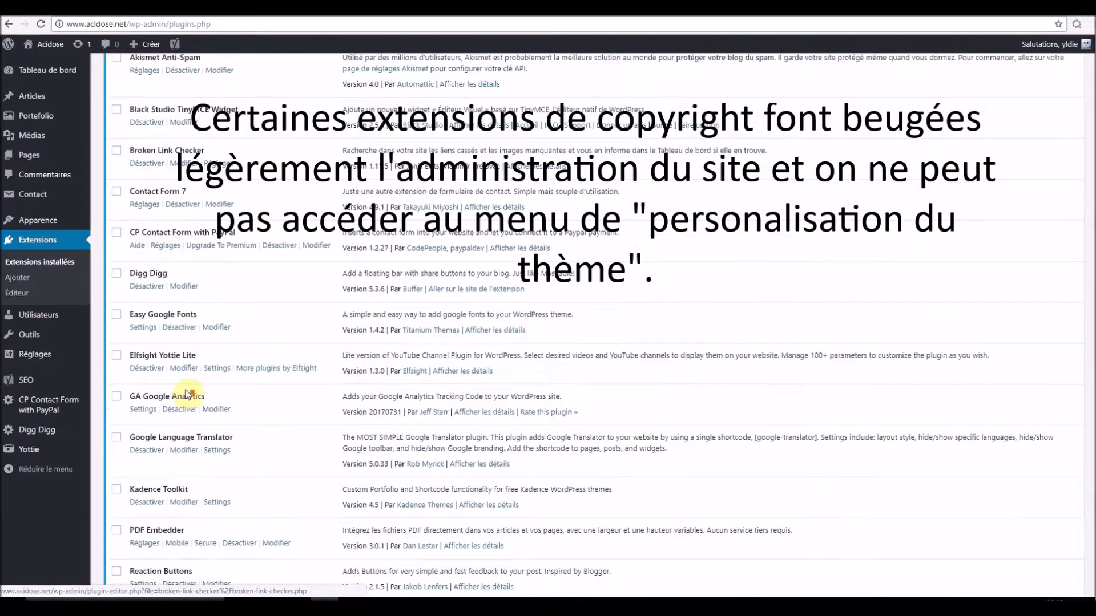
scroll(197, 434, "down", 3)
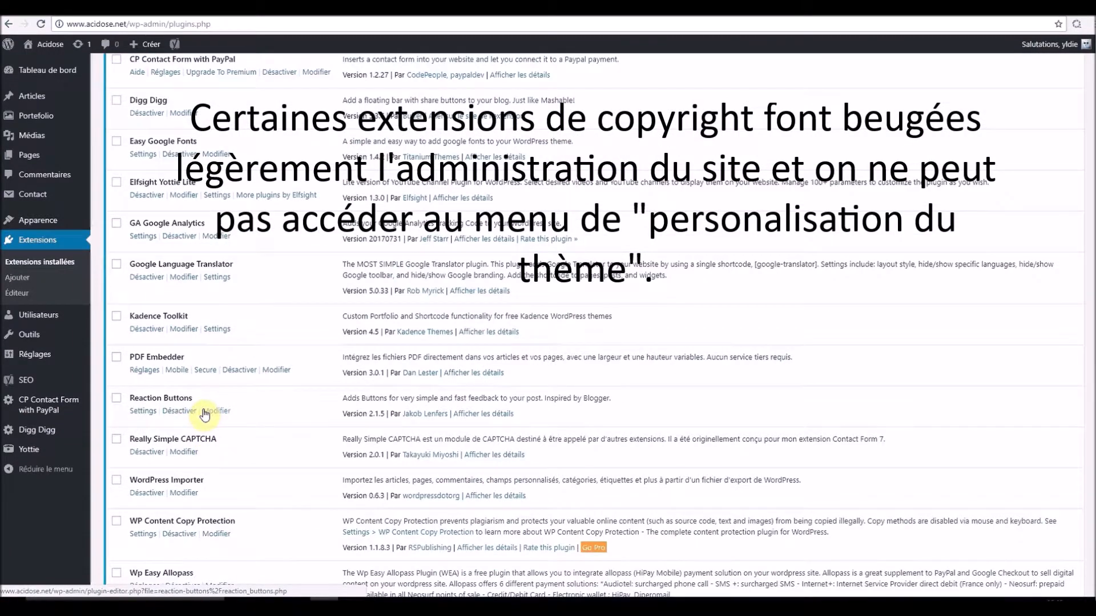
scroll(209, 423, "down", 3)
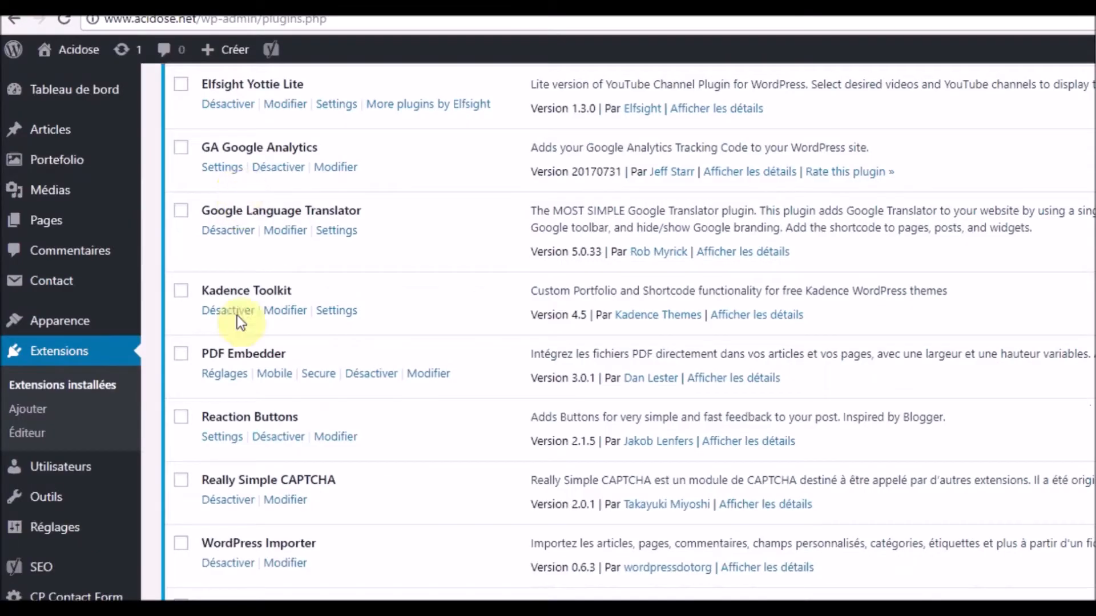
scroll(267, 459, "down", 2)
scroll(285, 463, "down", 5)
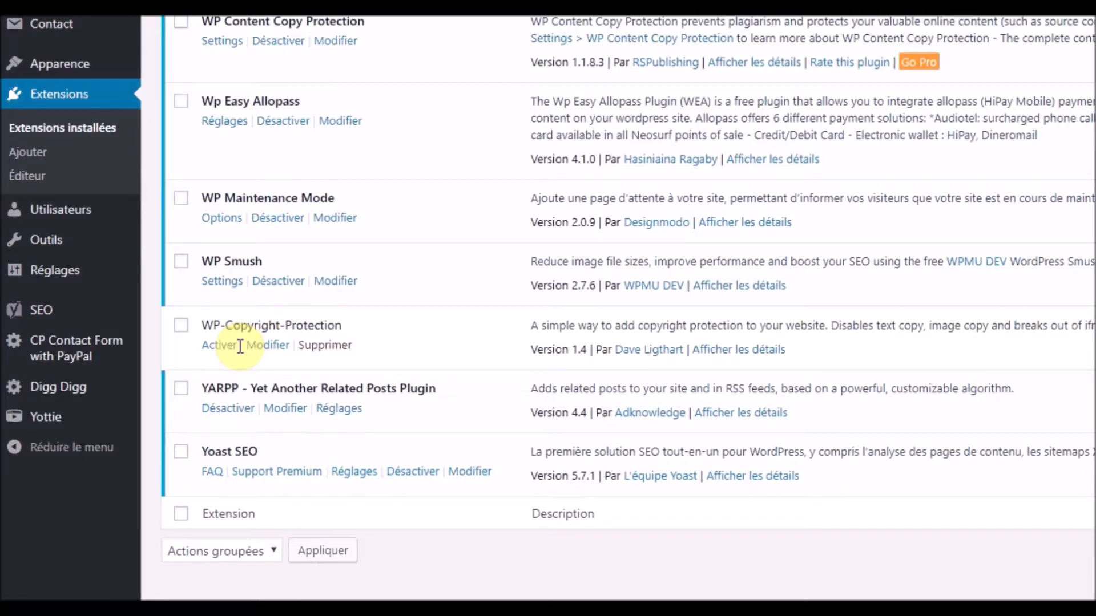
scroll(135, 166, "up", 2)
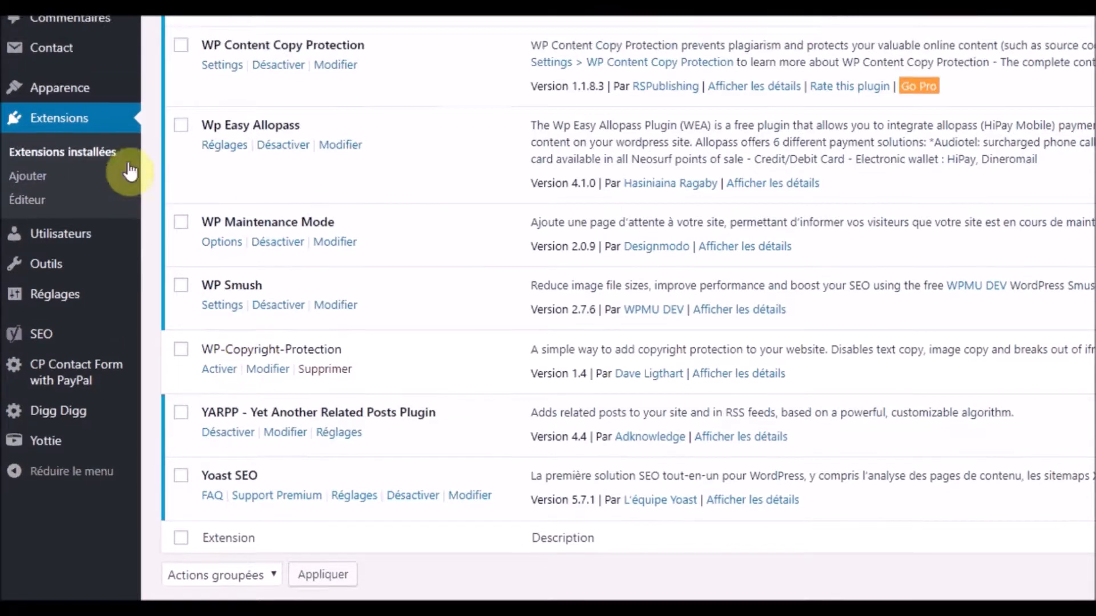
mouse_move(67, 167)
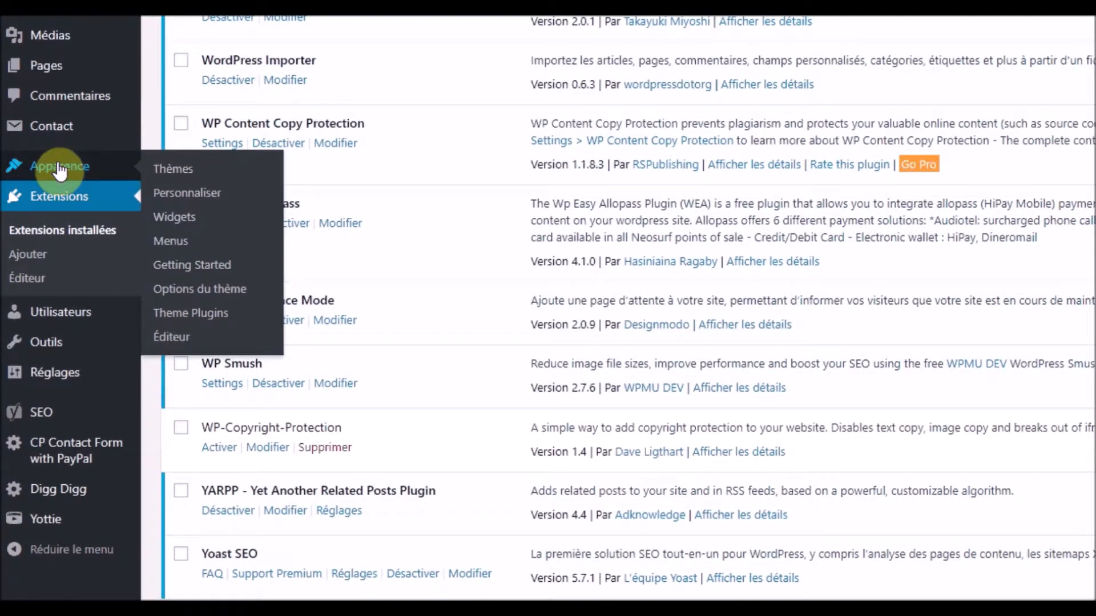
scroll(598, 517, "down", 3)
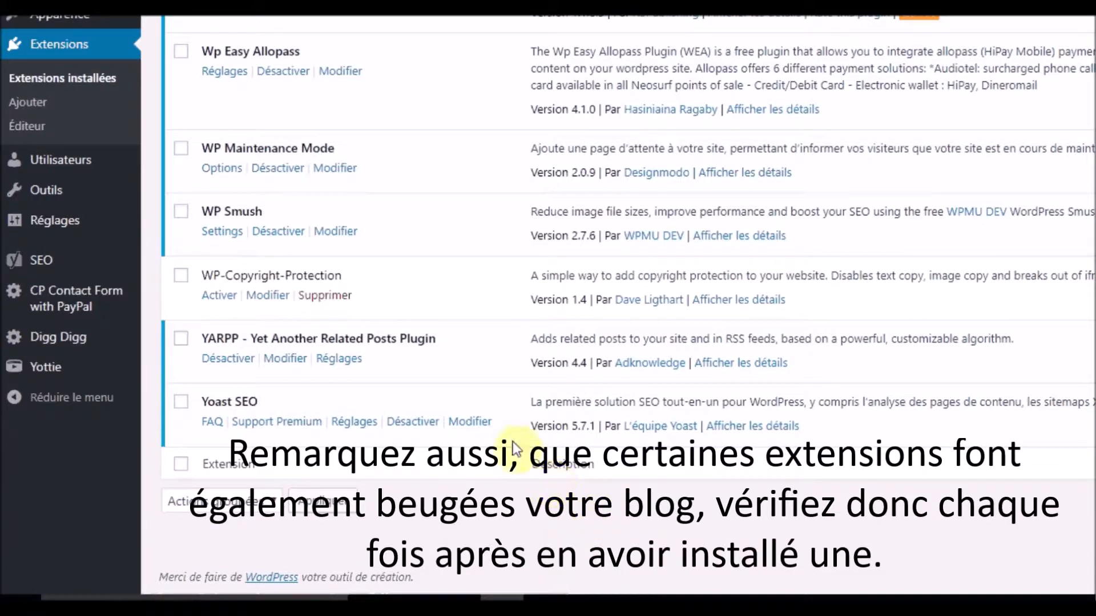
scroll(513, 441, "up", 2)
scroll(273, 462, "down", 2)
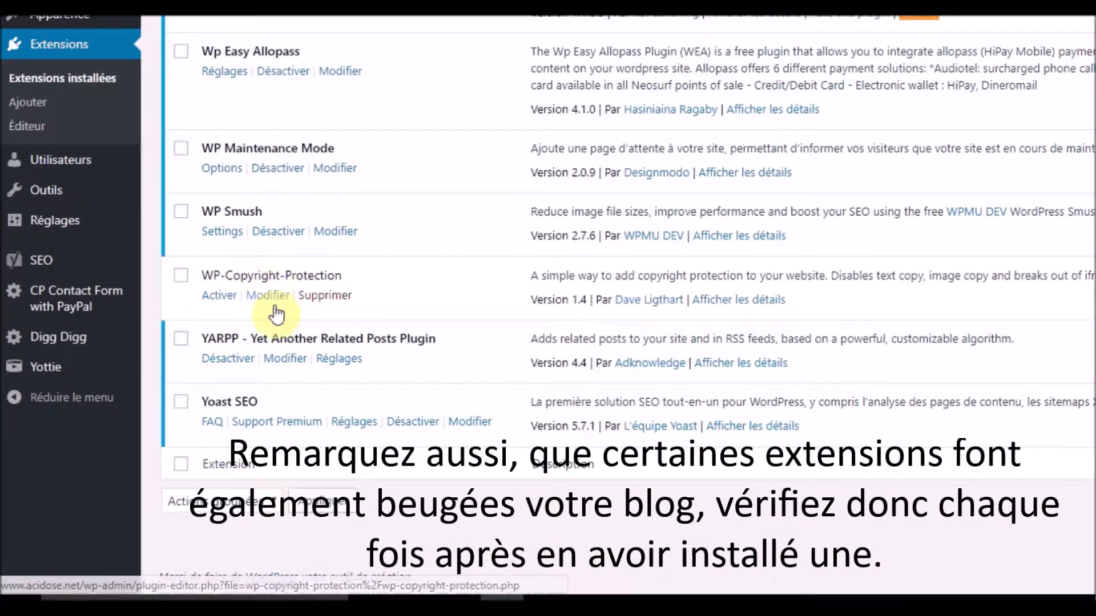
Select the WP-Copyright-Protection extension in the list and look back over the other installed extensions.
left_click(181, 276)
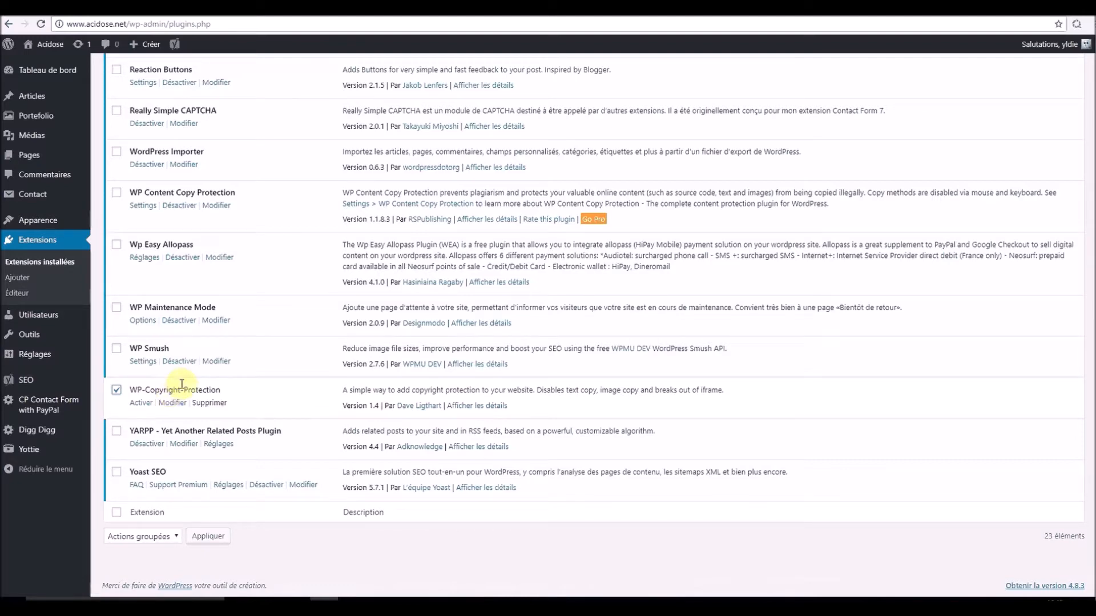
scroll(682, 447, "up", 10)
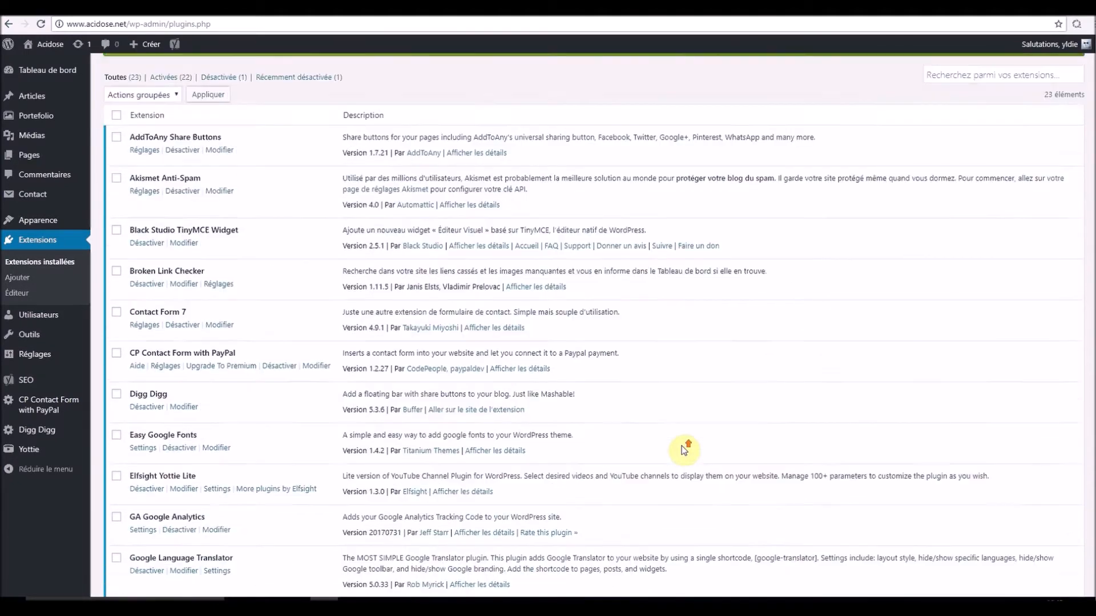
scroll(685, 450, "up", 1)
scroll(686, 451, "down", 2)
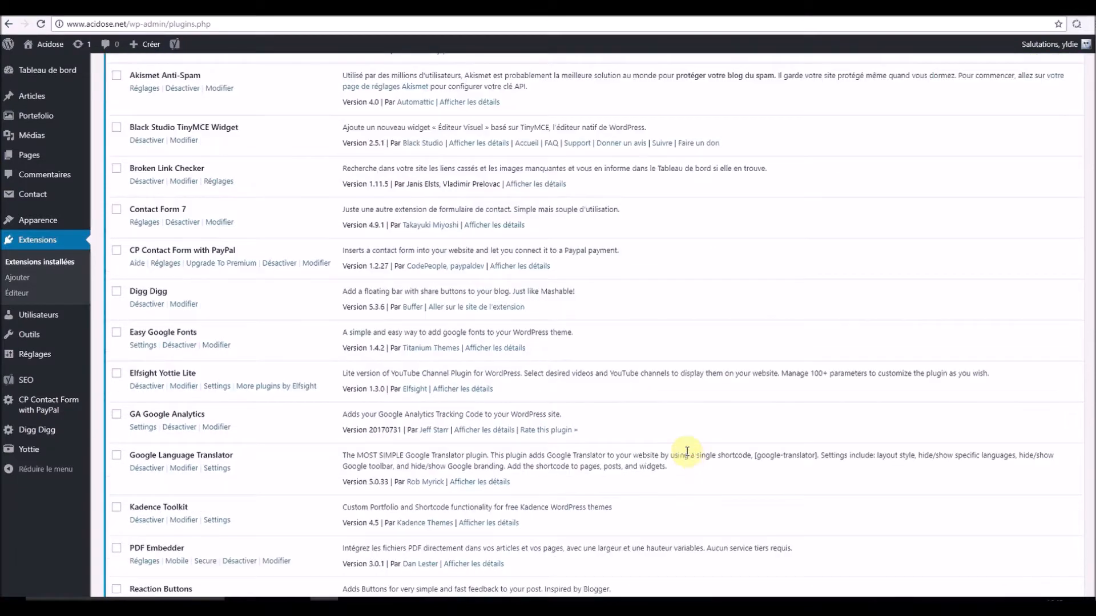